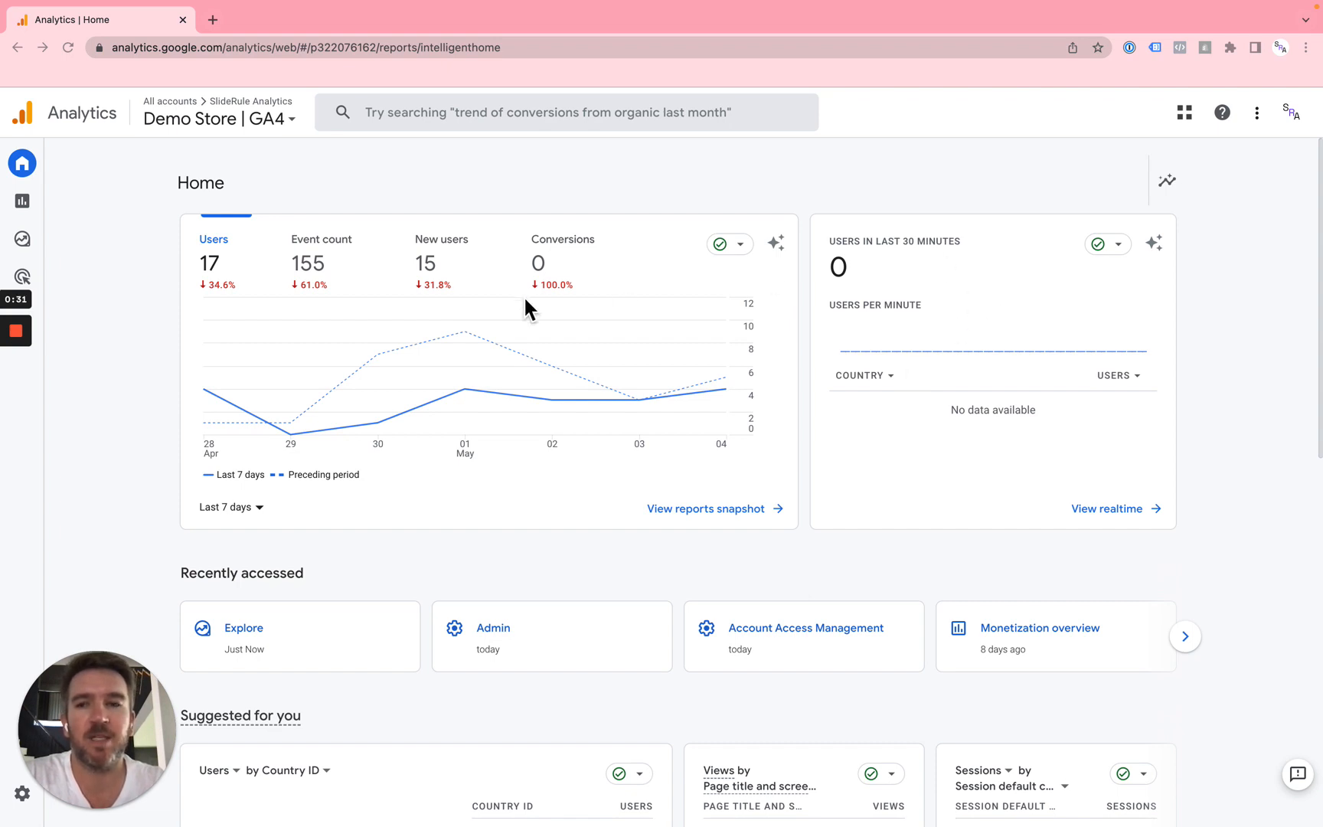
# Open the Reports snapshot and set its date range to May 5, 2023 only.
pyautogui.click(26, 206)
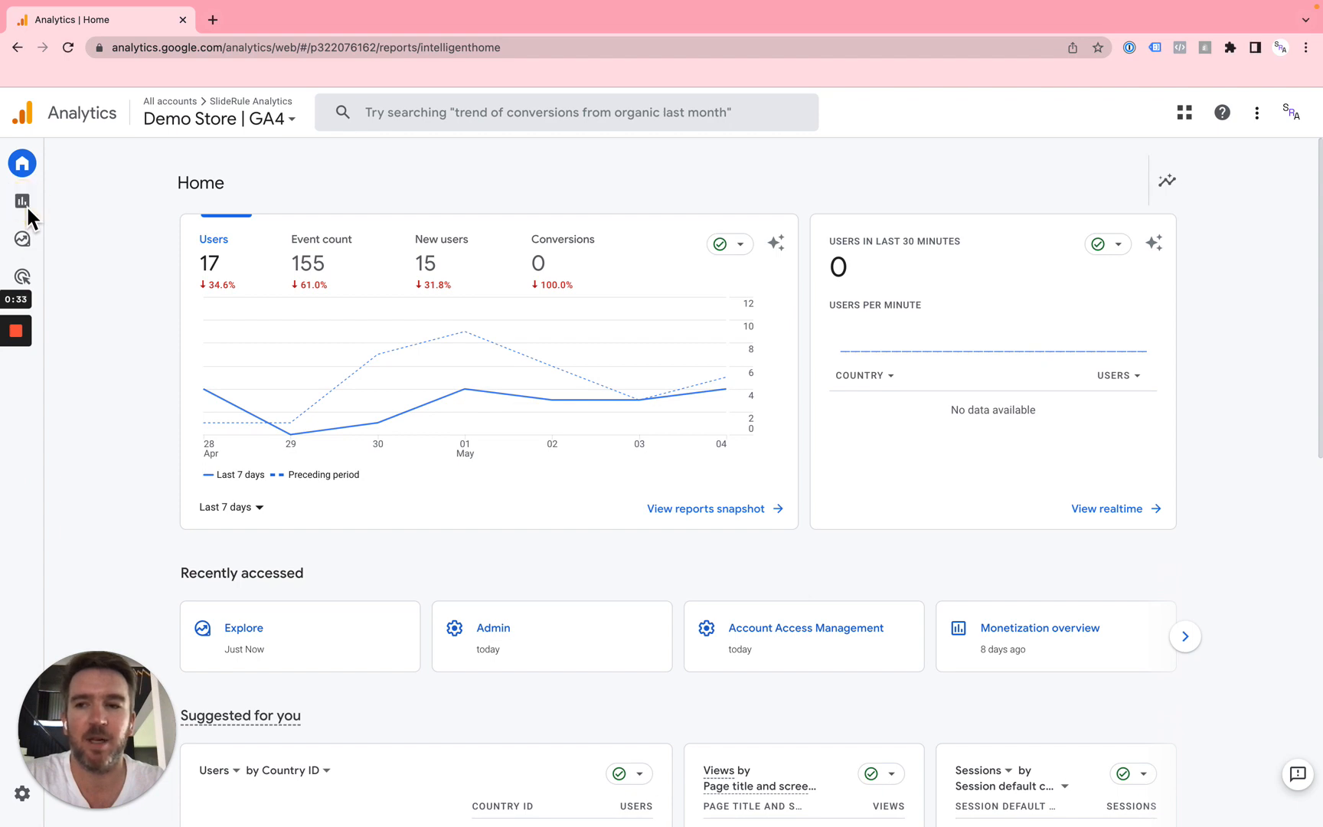
pyautogui.click(27, 206)
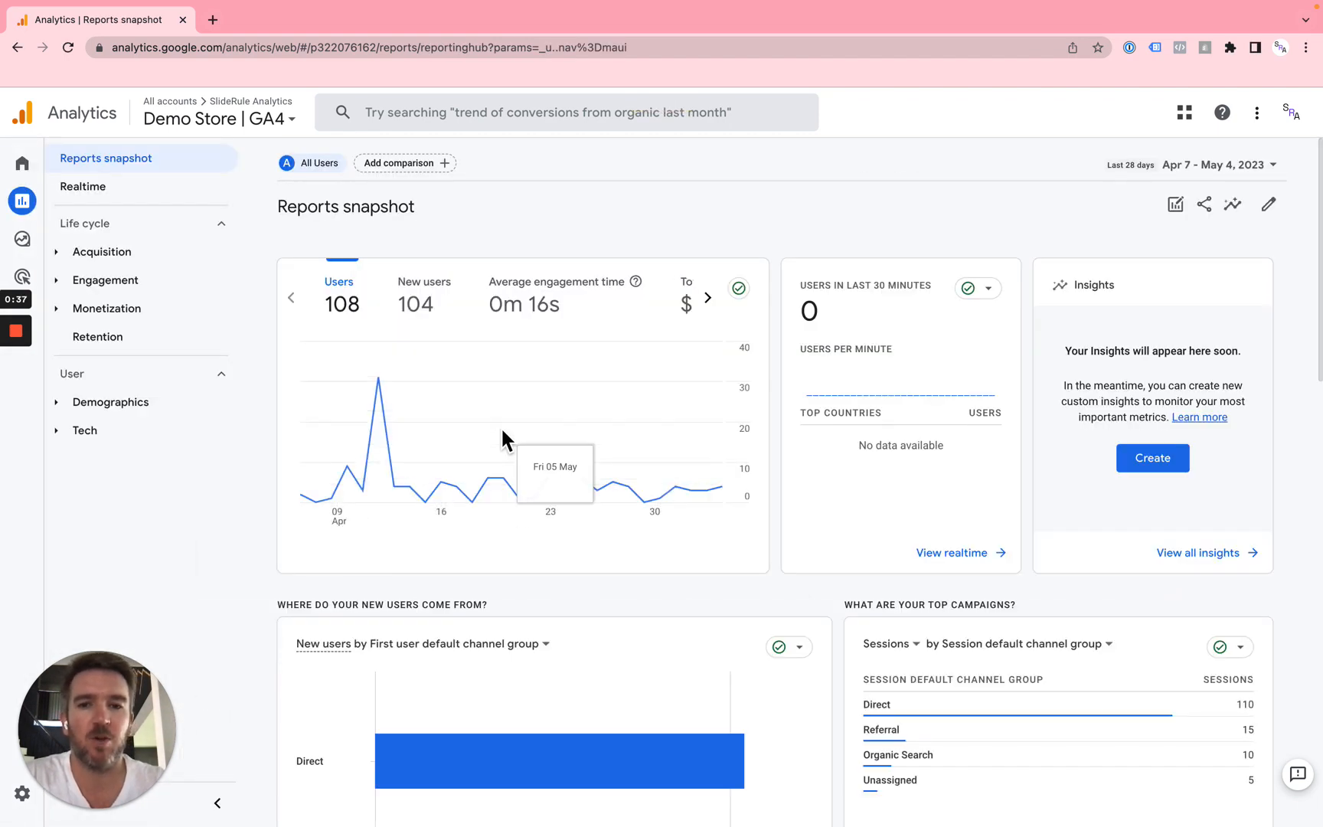
pyautogui.click(1179, 167)
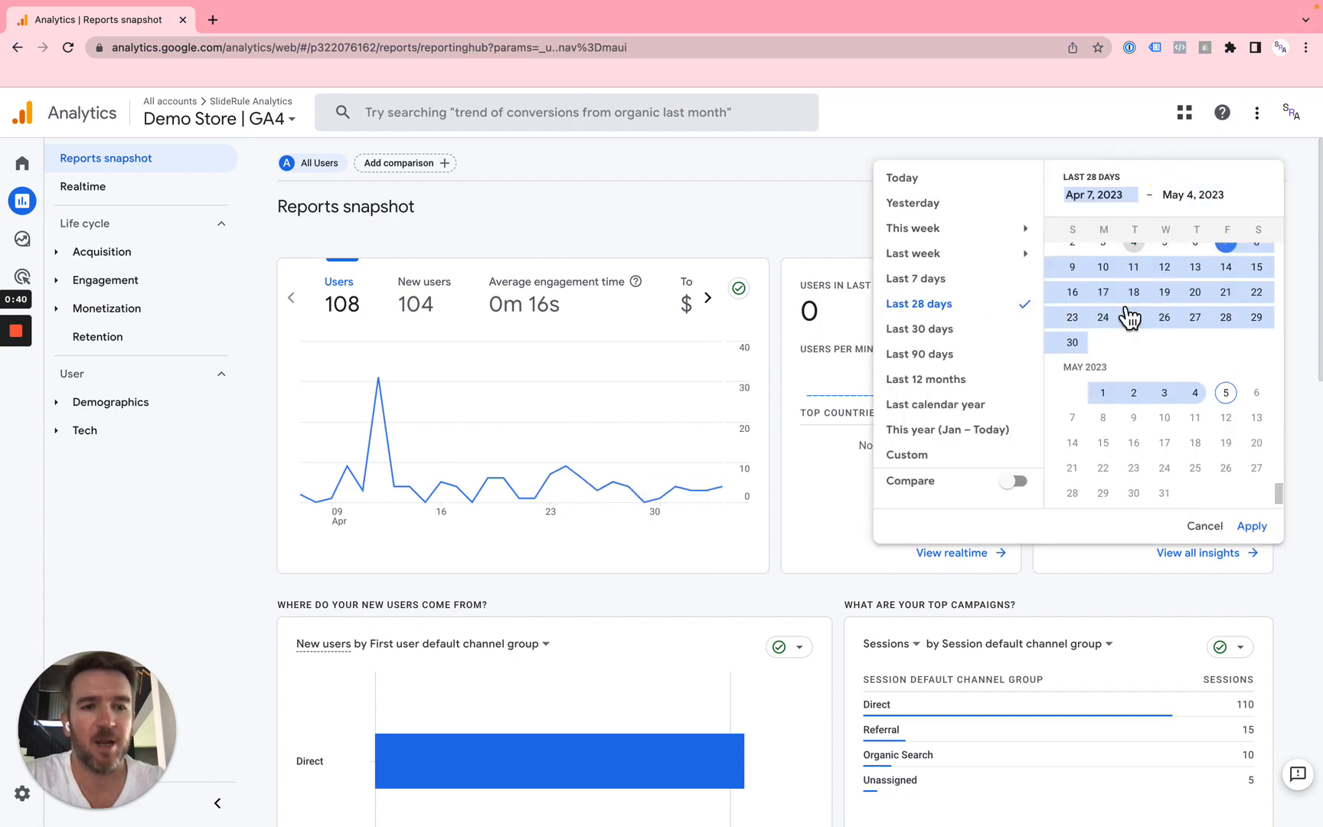
pyautogui.click(1226, 400)
pyautogui.click(1253, 526)
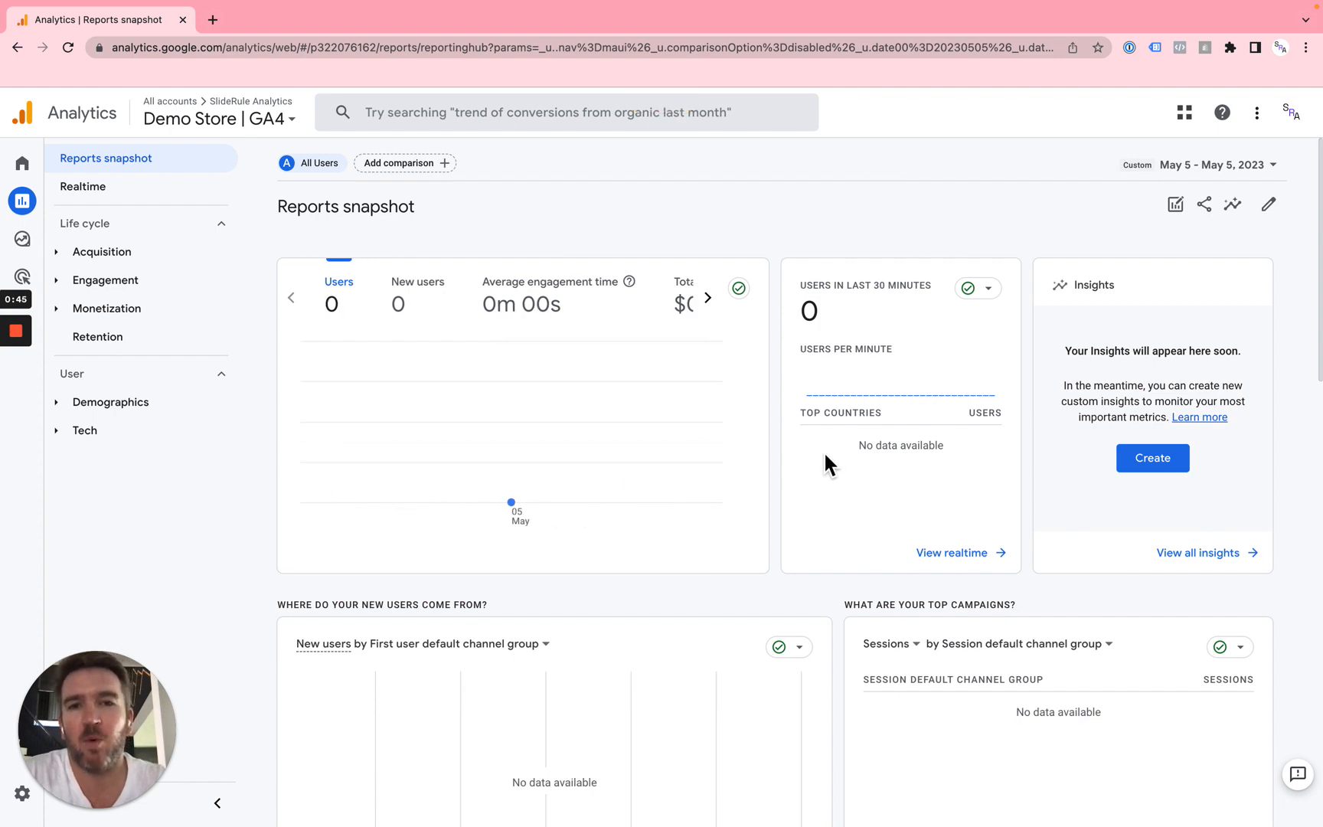
pyautogui.moveTo(607, 458)
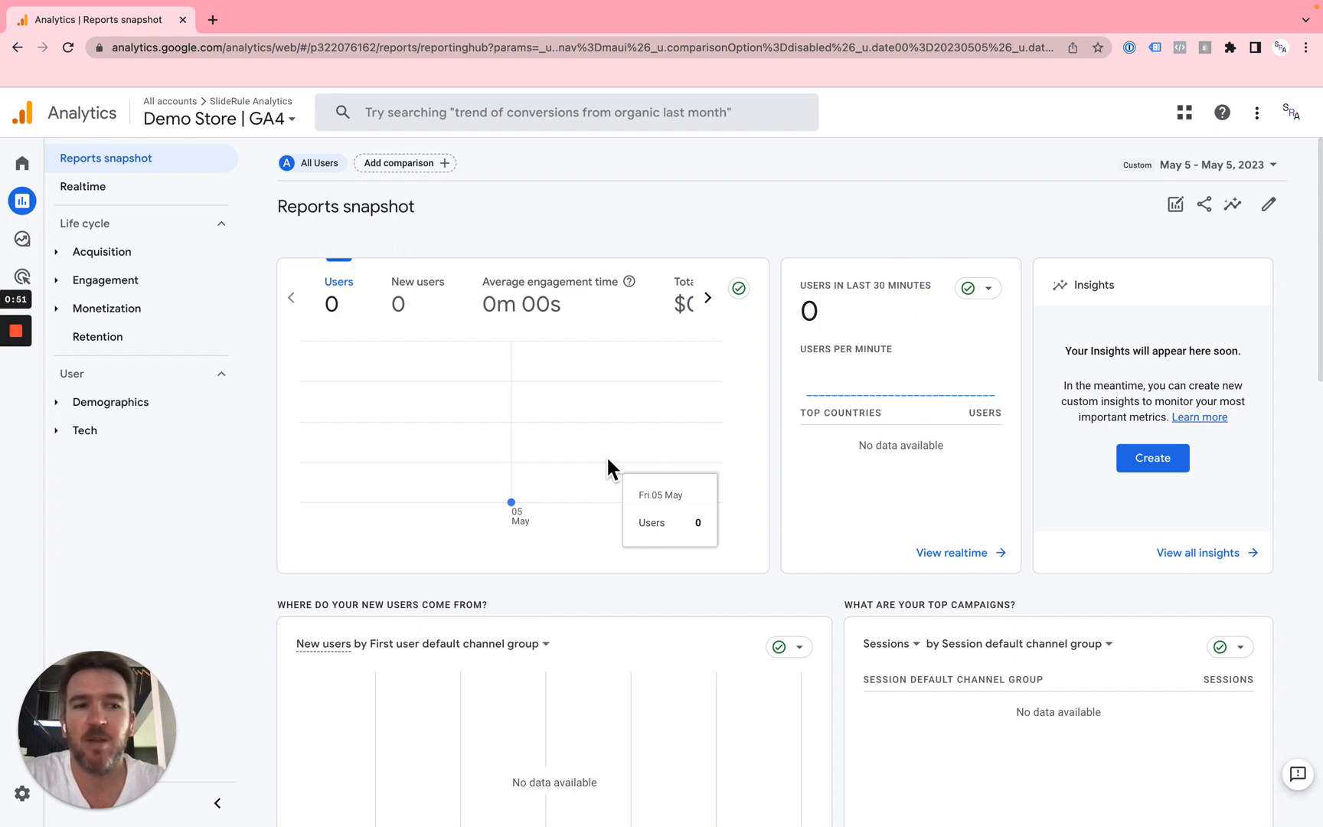
# Change the Reports snapshot date range to the single day May 4, 2023.
pyautogui.click(1250, 163)
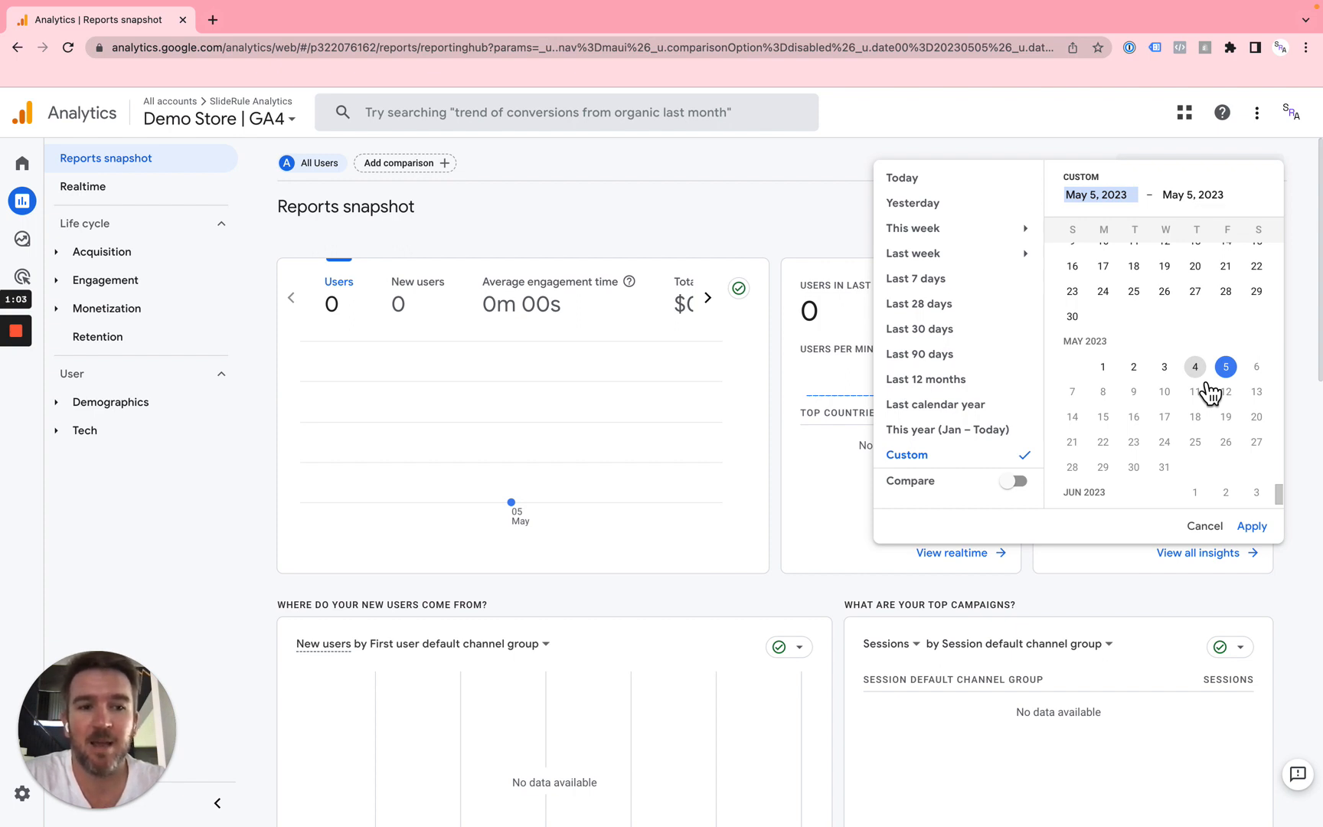
pyautogui.click(1195, 367)
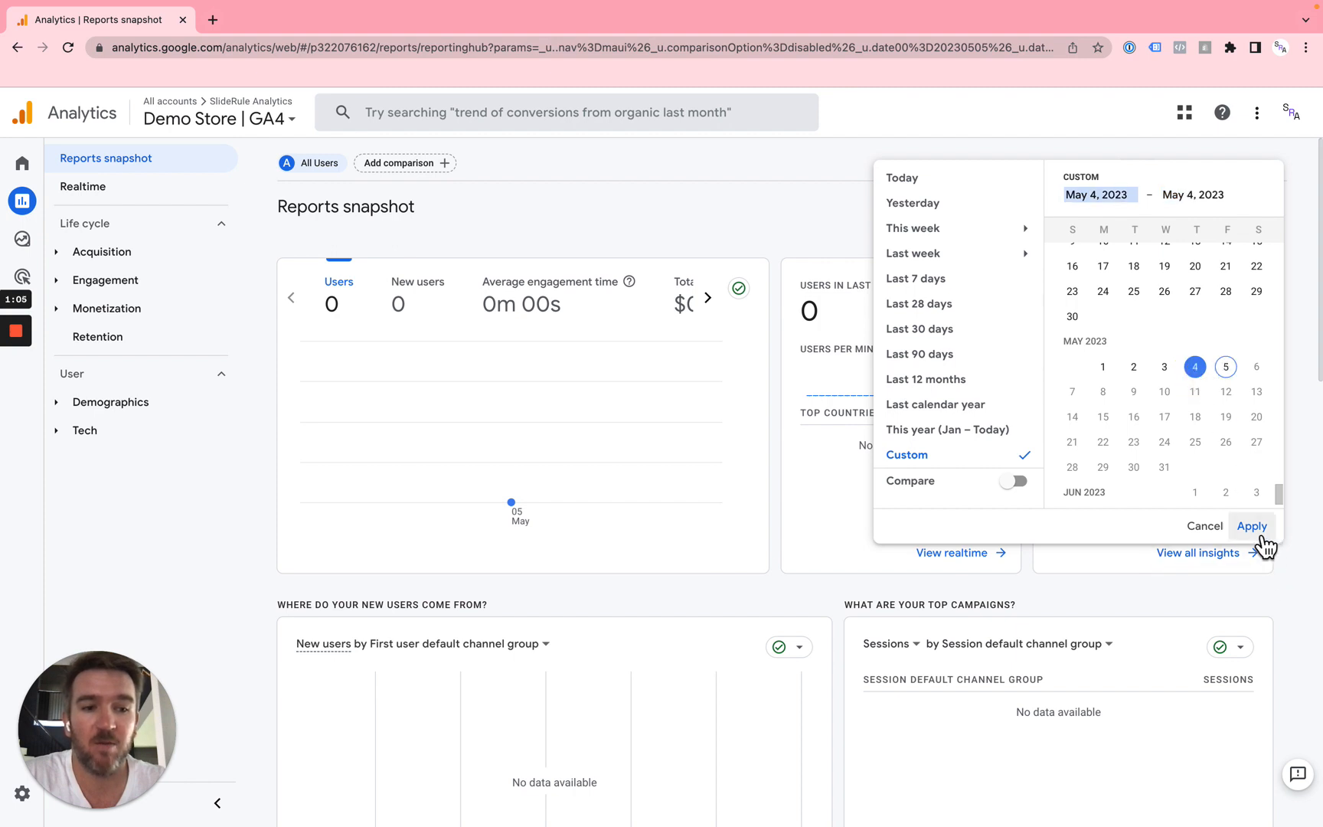
pyautogui.click(1251, 526)
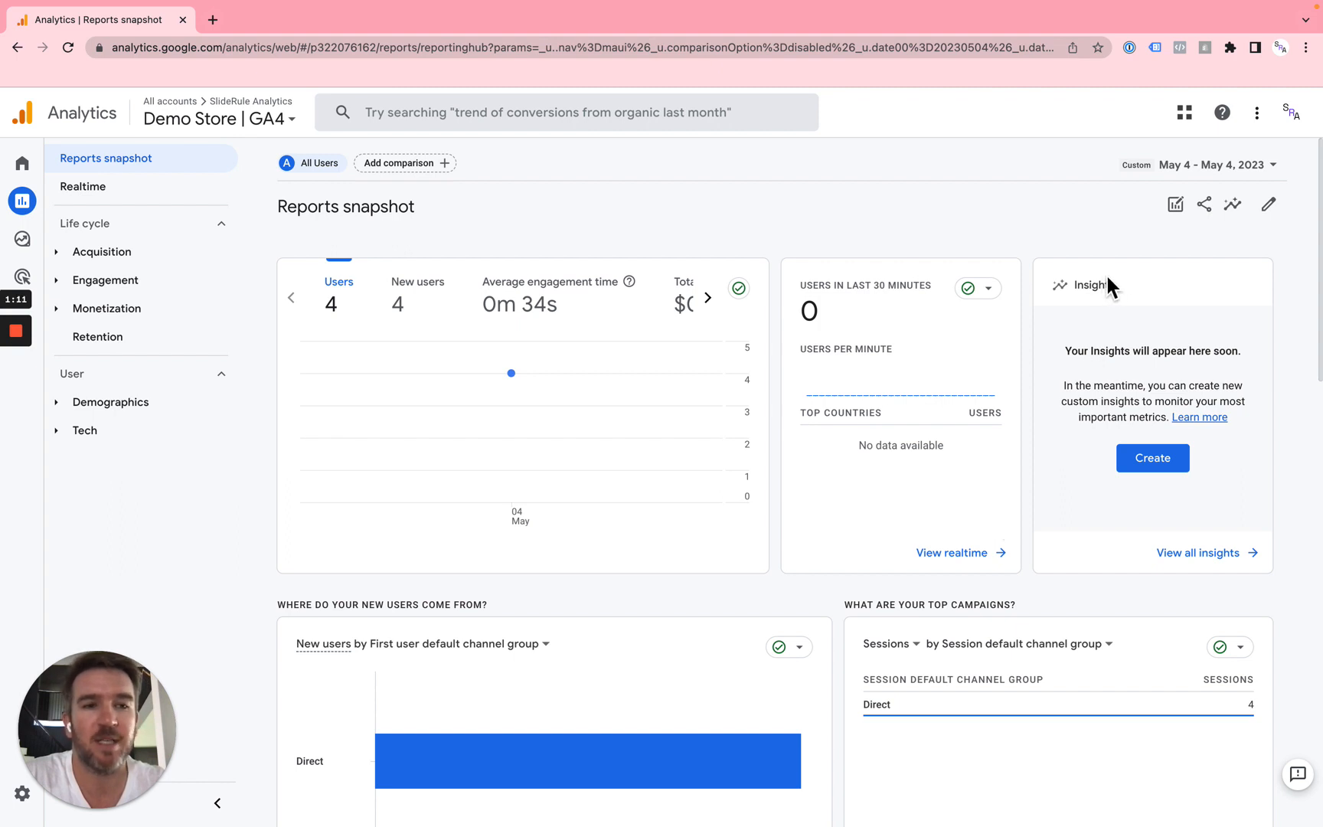
pyautogui.click(1233, 165)
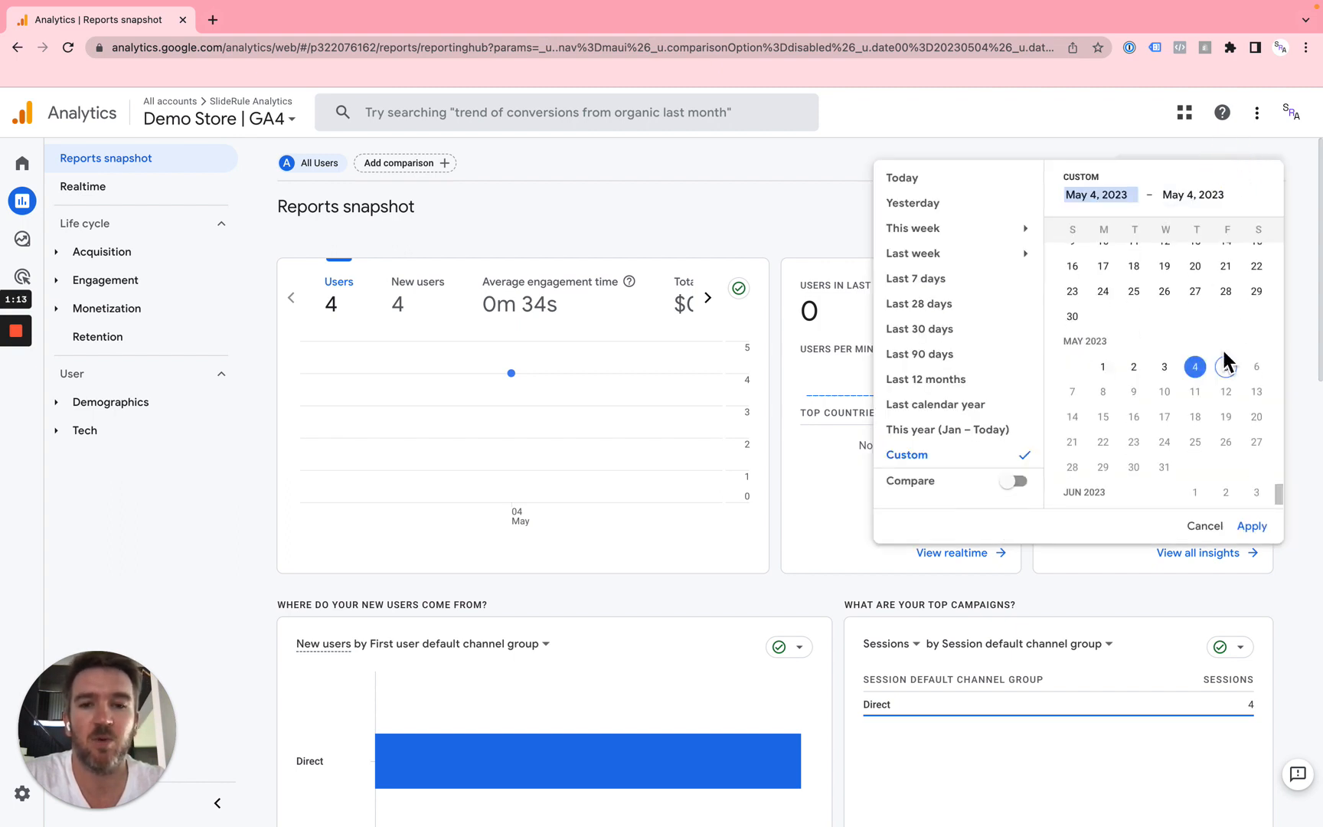
pyautogui.click(635, 194)
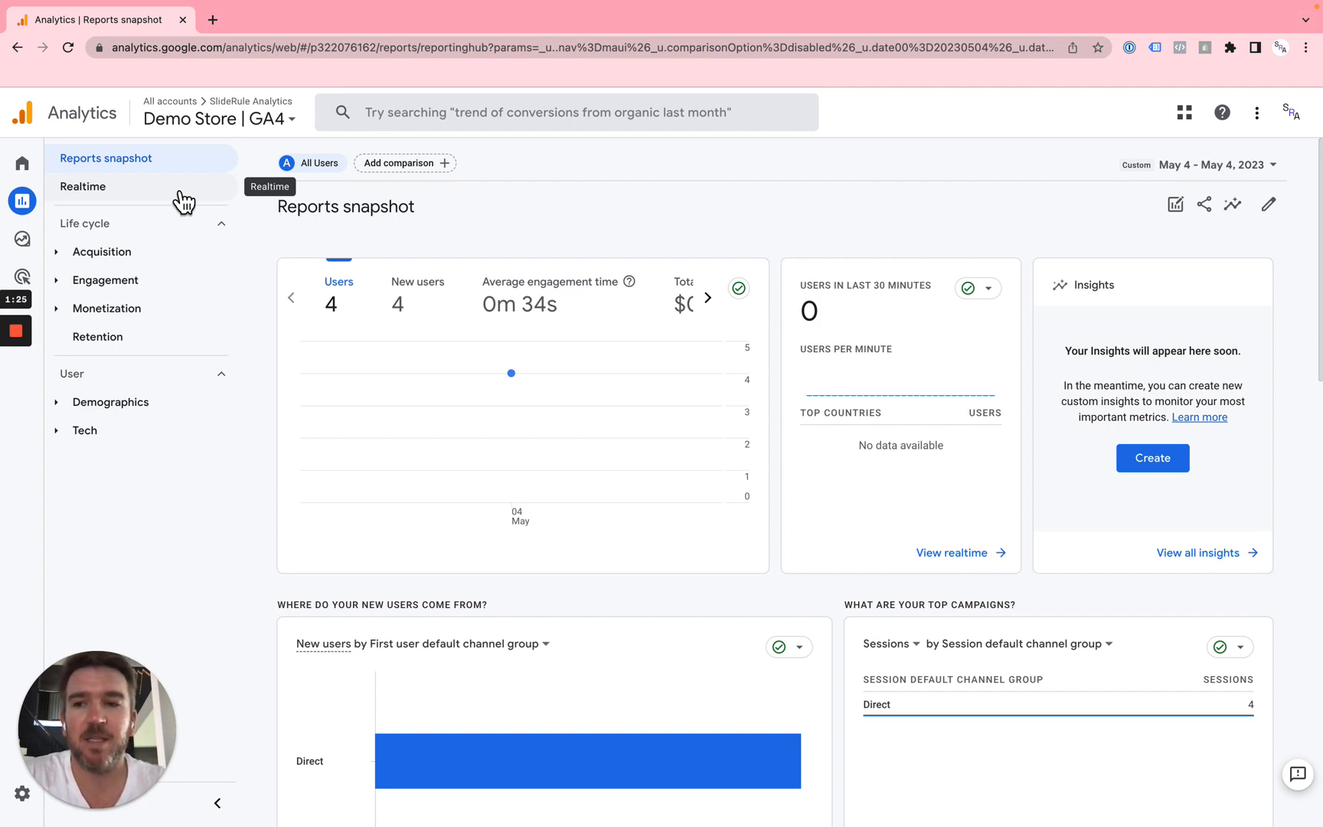
# Open the Realtime report and load the slideruleanalytics-demo.com storefront in a new browser tab.
pyautogui.click(183, 198)
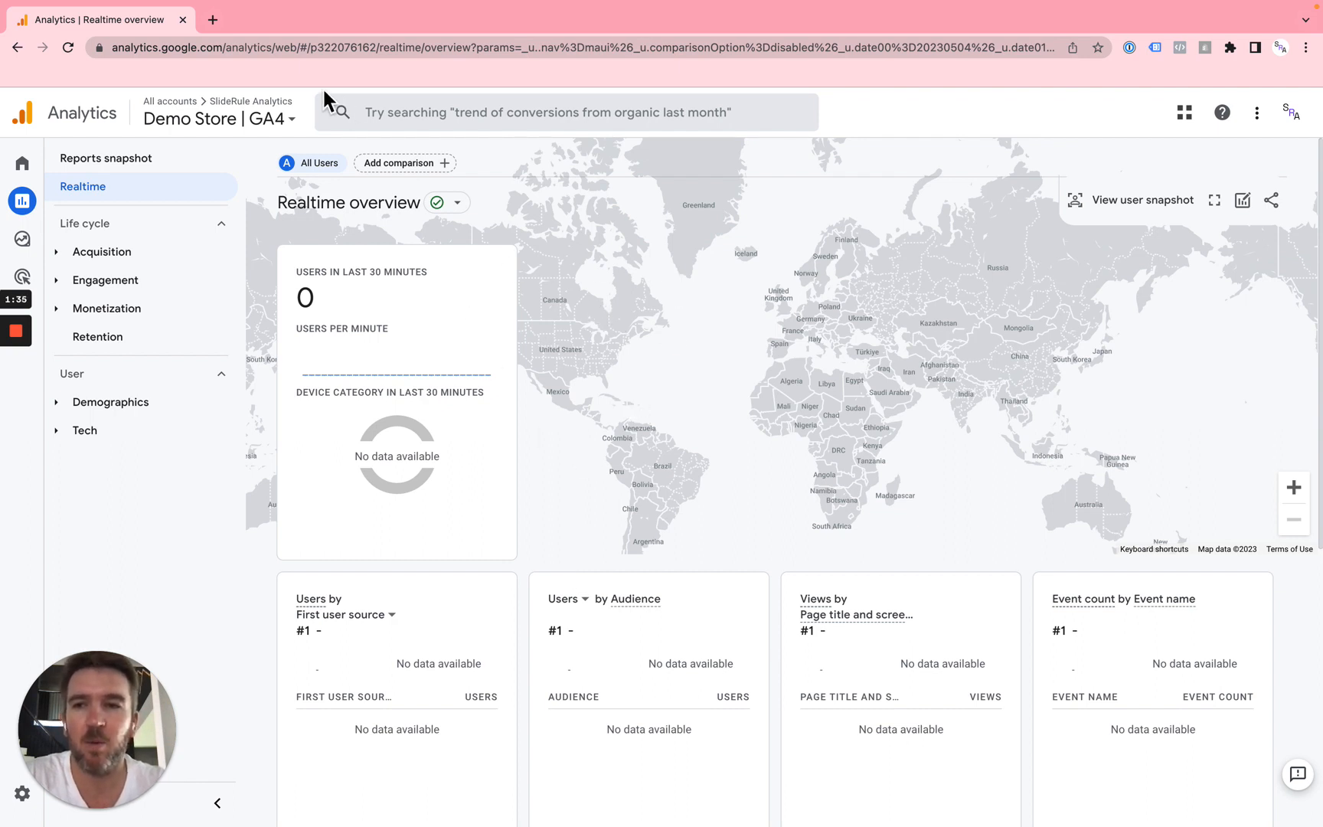
pyautogui.click(215, 23)
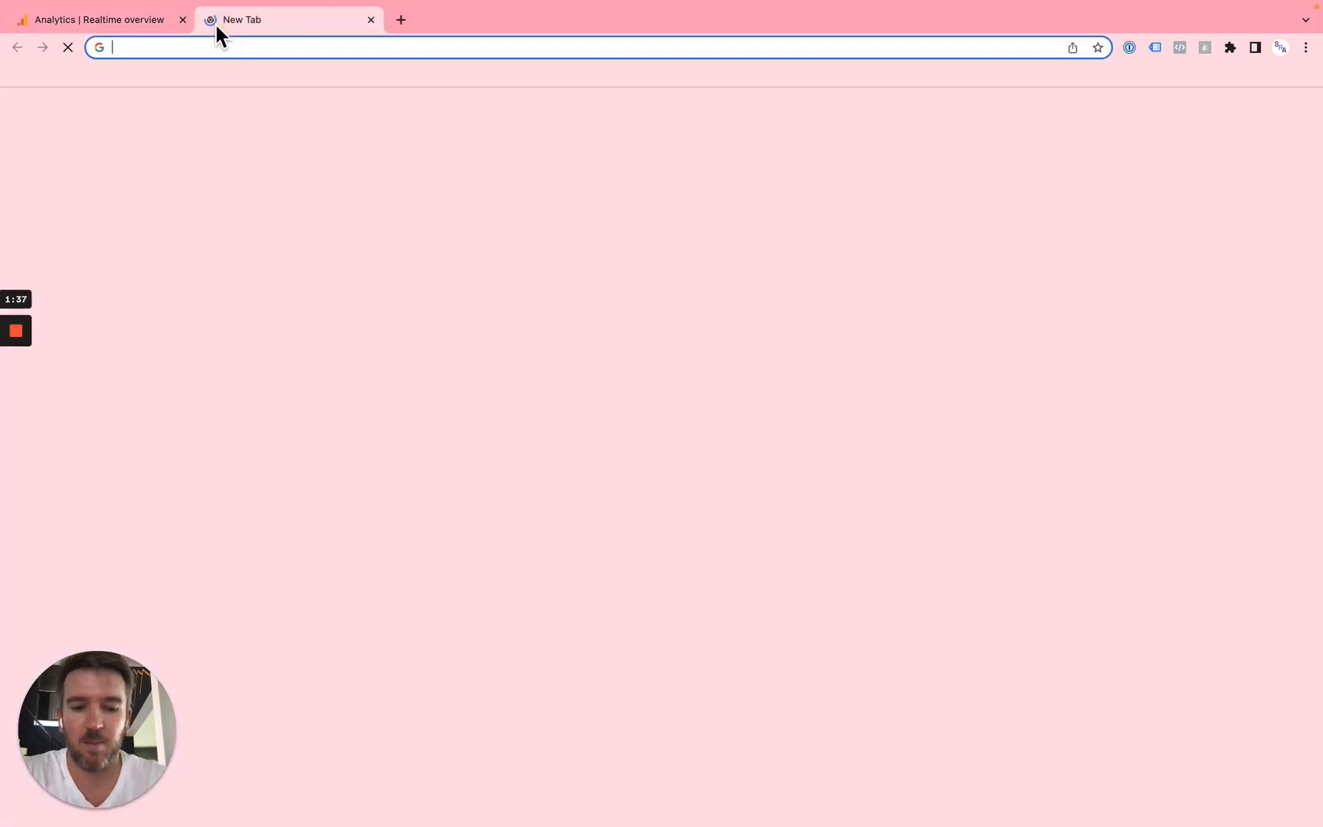
pyautogui.write('slideruleanalytics-demo.com/admin')
pyautogui.press('Right')
pyautogui.press('BackSpace')
pyautogui.press('BackSpace')
pyautogui.press('BackSpace')
pyautogui.press('BackSpace')
pyautogui.press('BackSpace')
pyautogui.press('BackSpace')
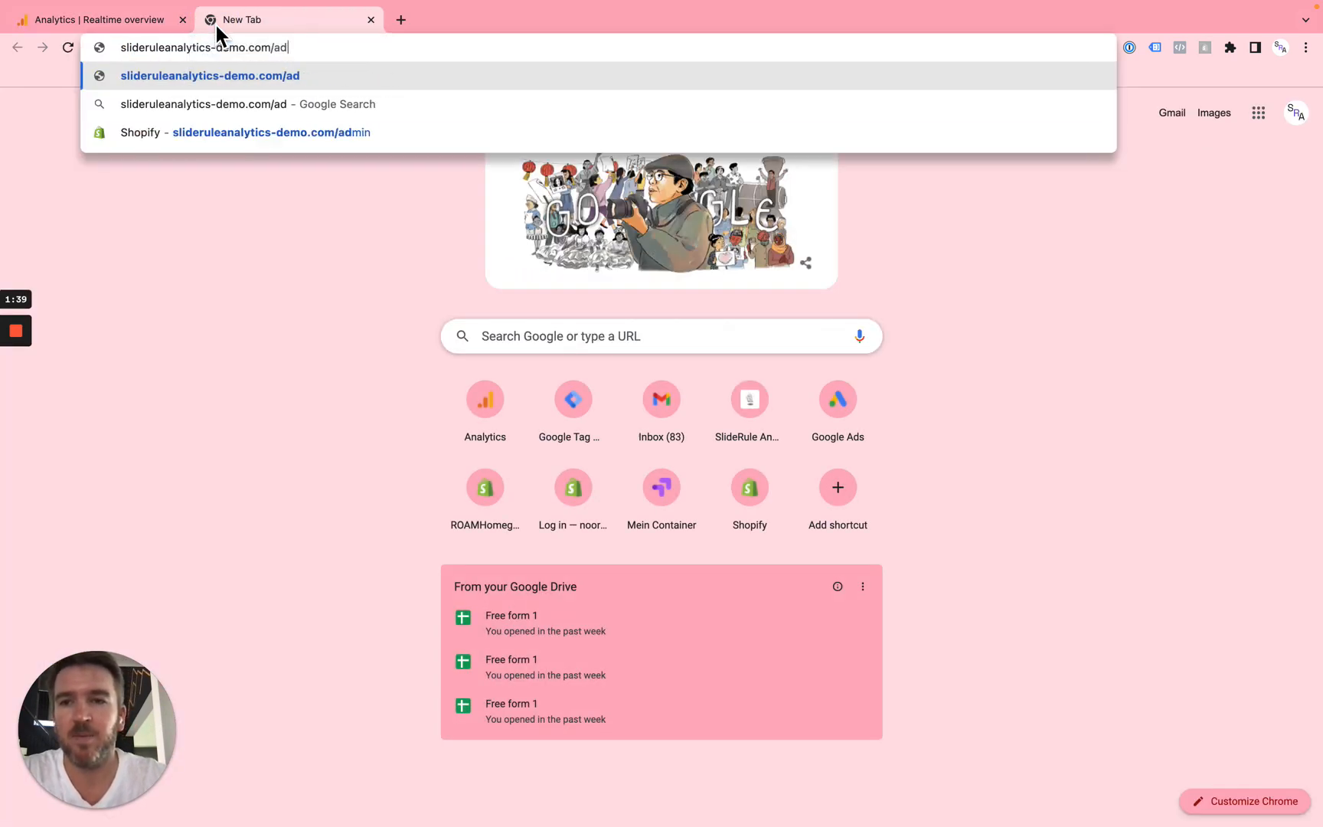
pyautogui.press('Return')
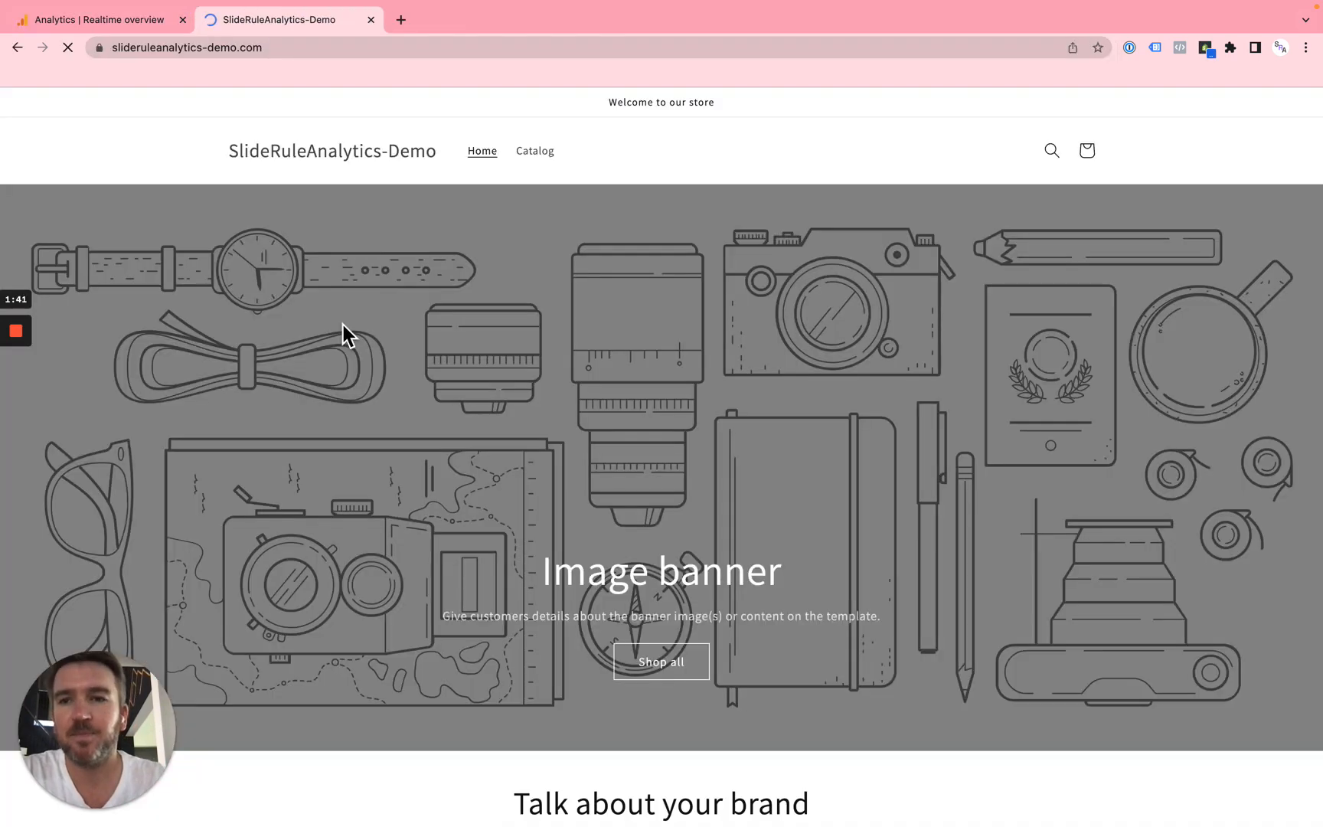
# Return to the Realtime overview and examine the user location map, traffic source, audience, page view and event count cards.
pyautogui.click(100, 29)
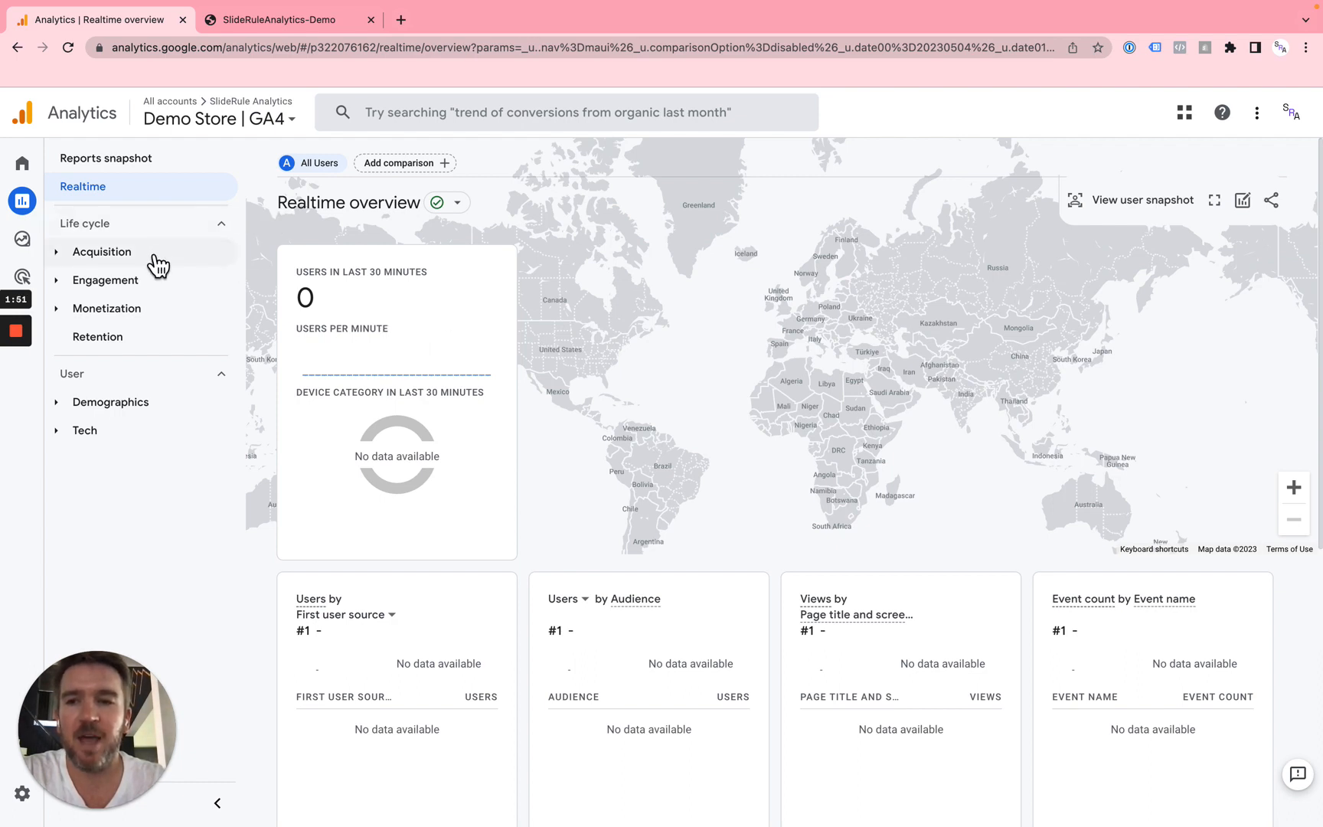
pyautogui.moveTo(72, 267)
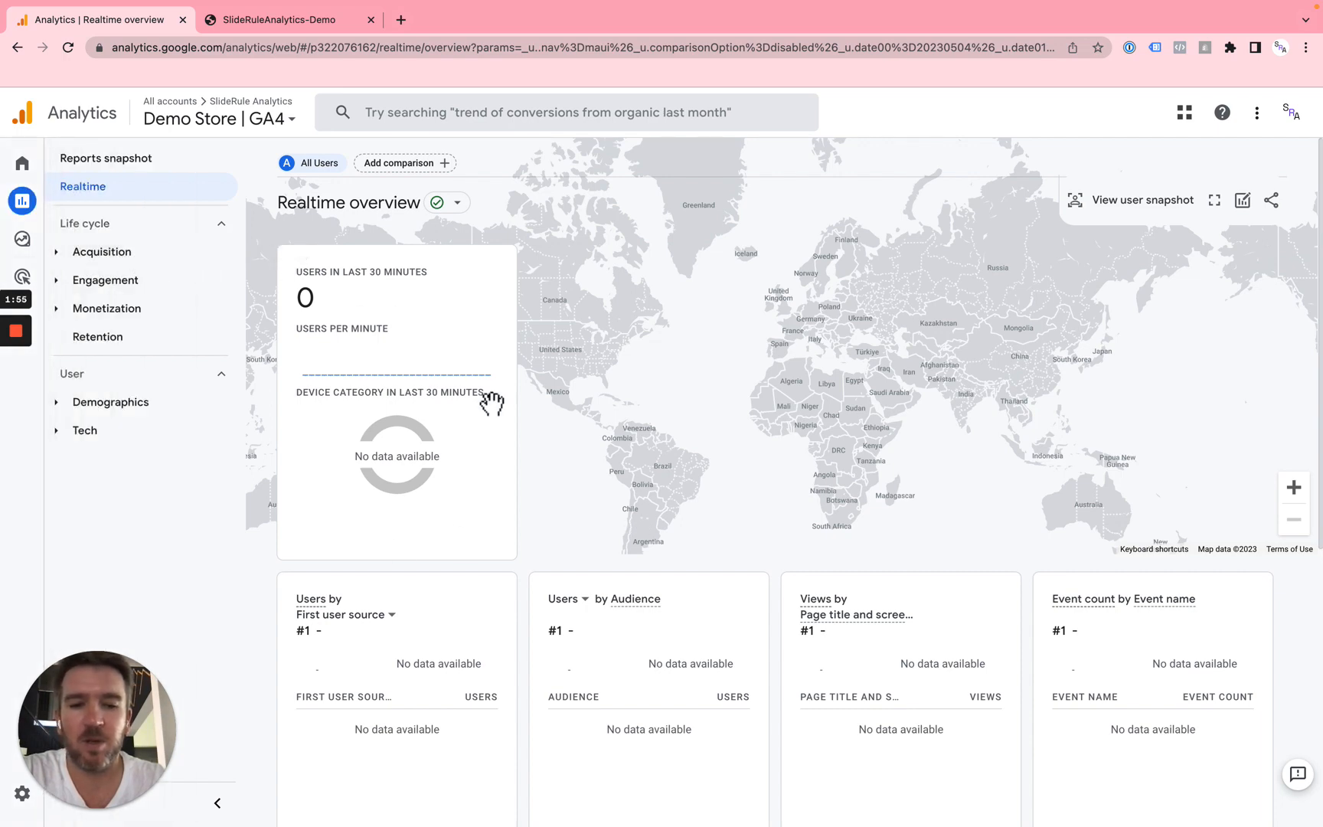
pyautogui.scroll(-3, 700, 460)
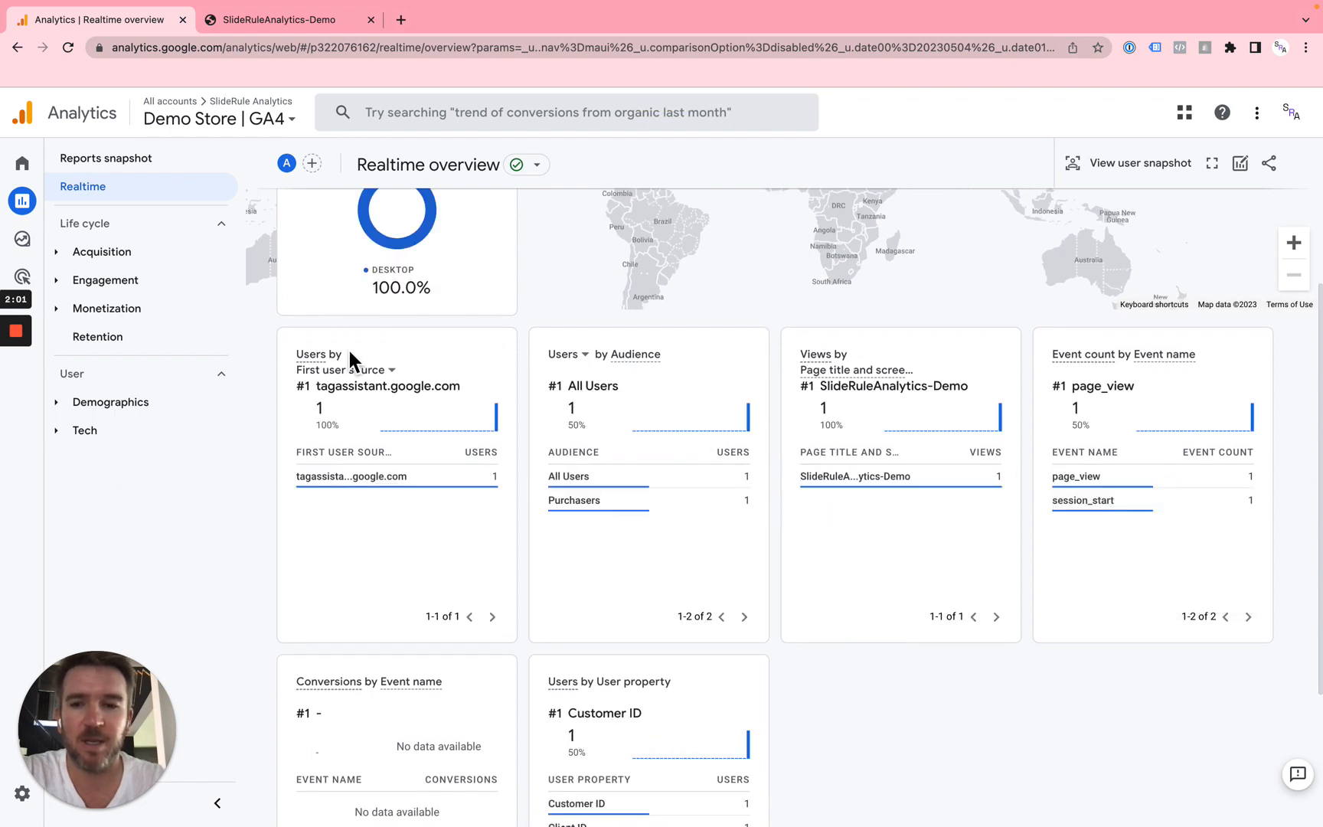
pyautogui.scroll(3, 349, 348)
pyautogui.moveTo(590, 338)
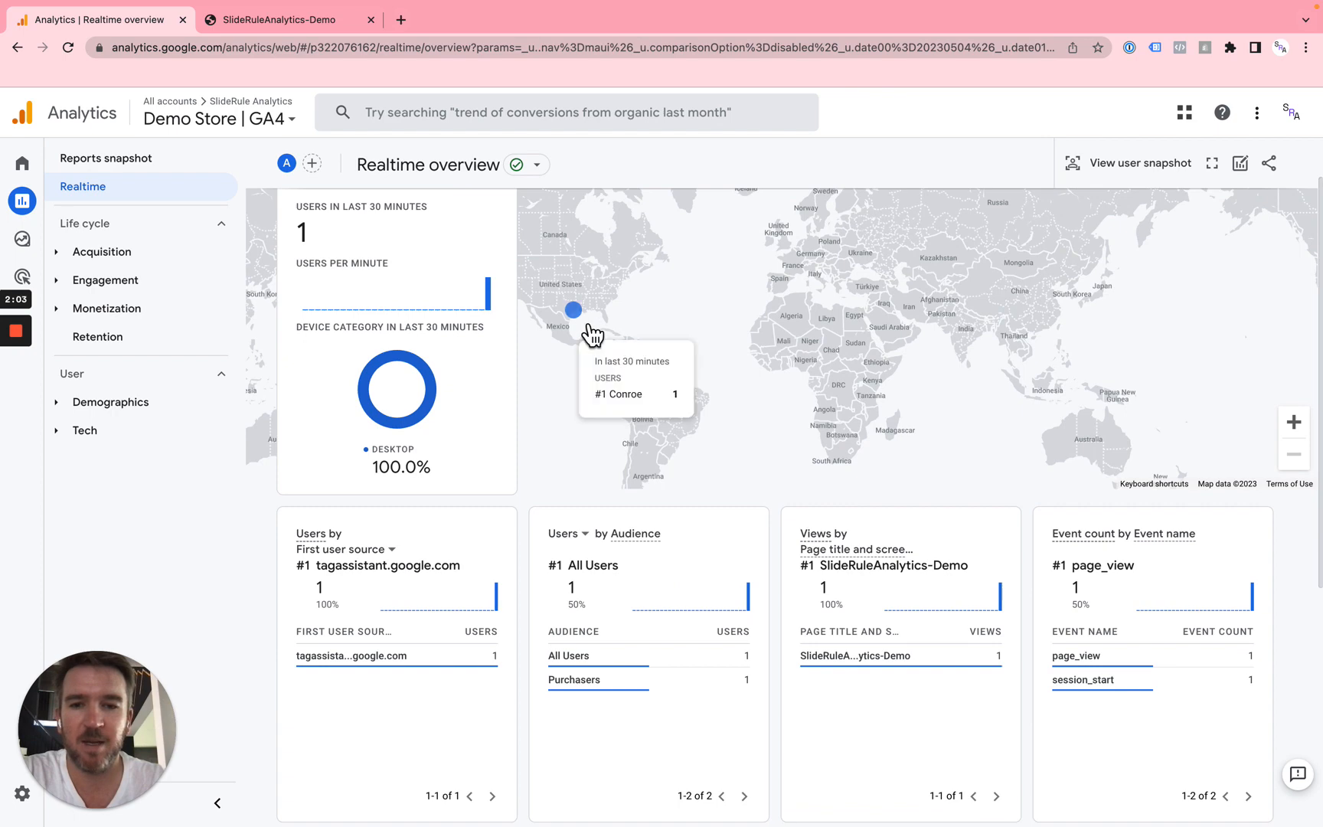
pyautogui.scroll(-3, 1037, 631)
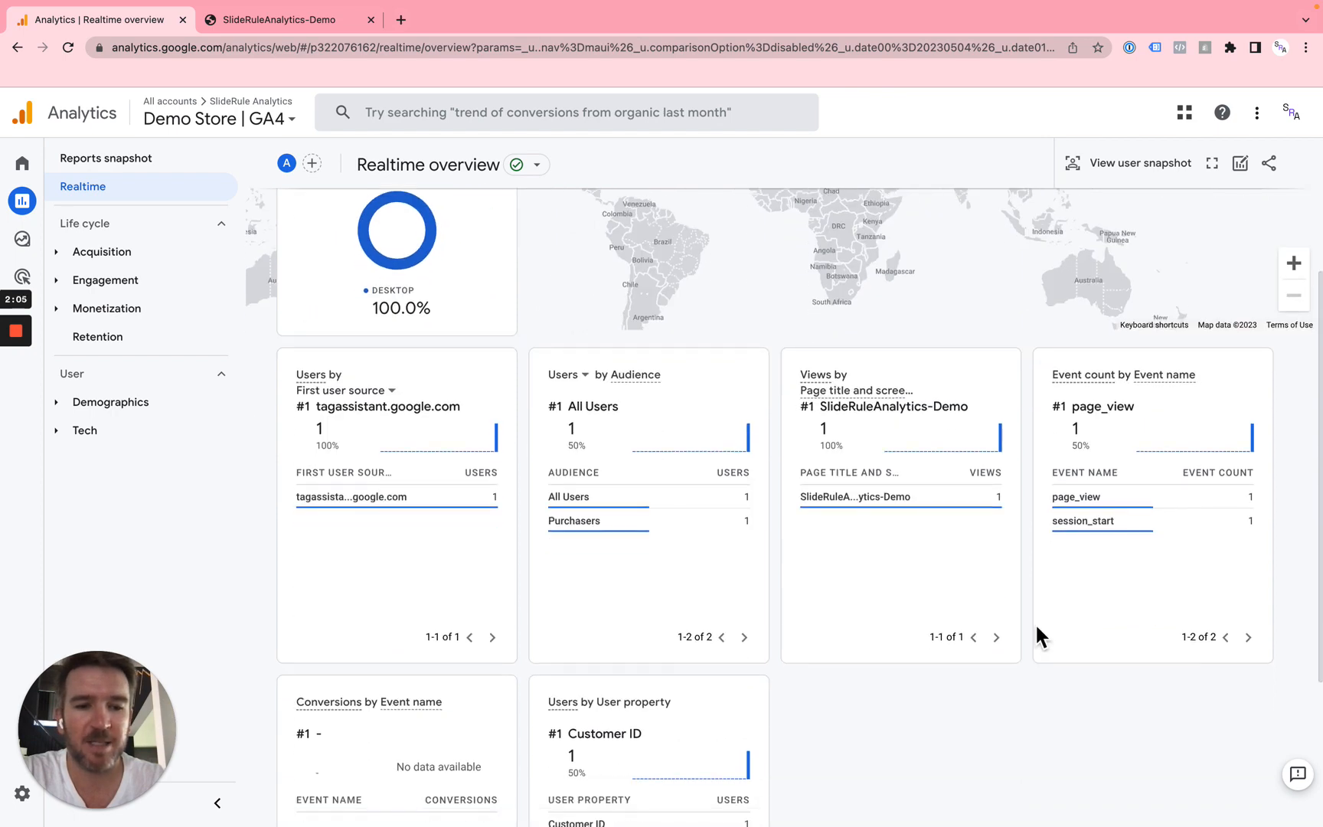
pyautogui.moveTo(1099, 538)
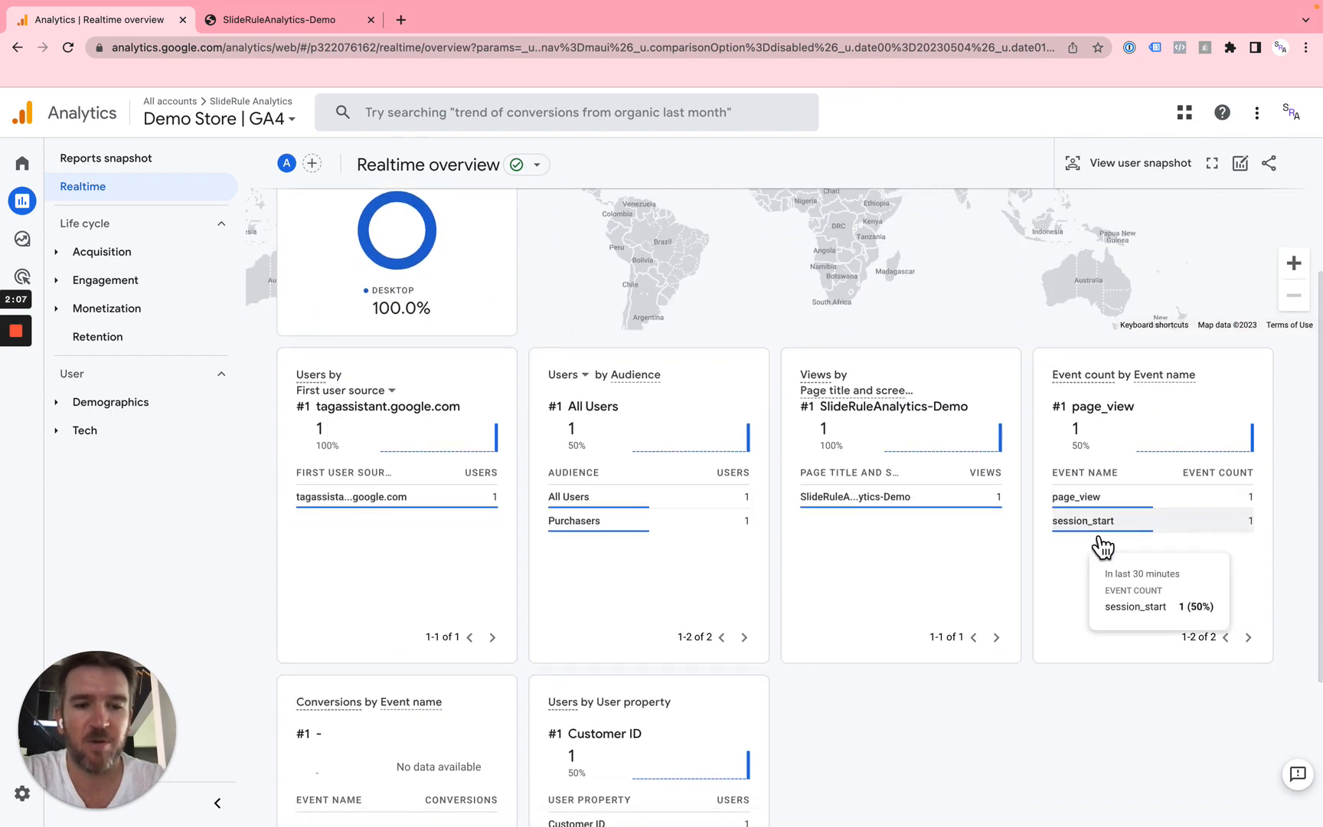
pyautogui.scroll(2, 1100, 539)
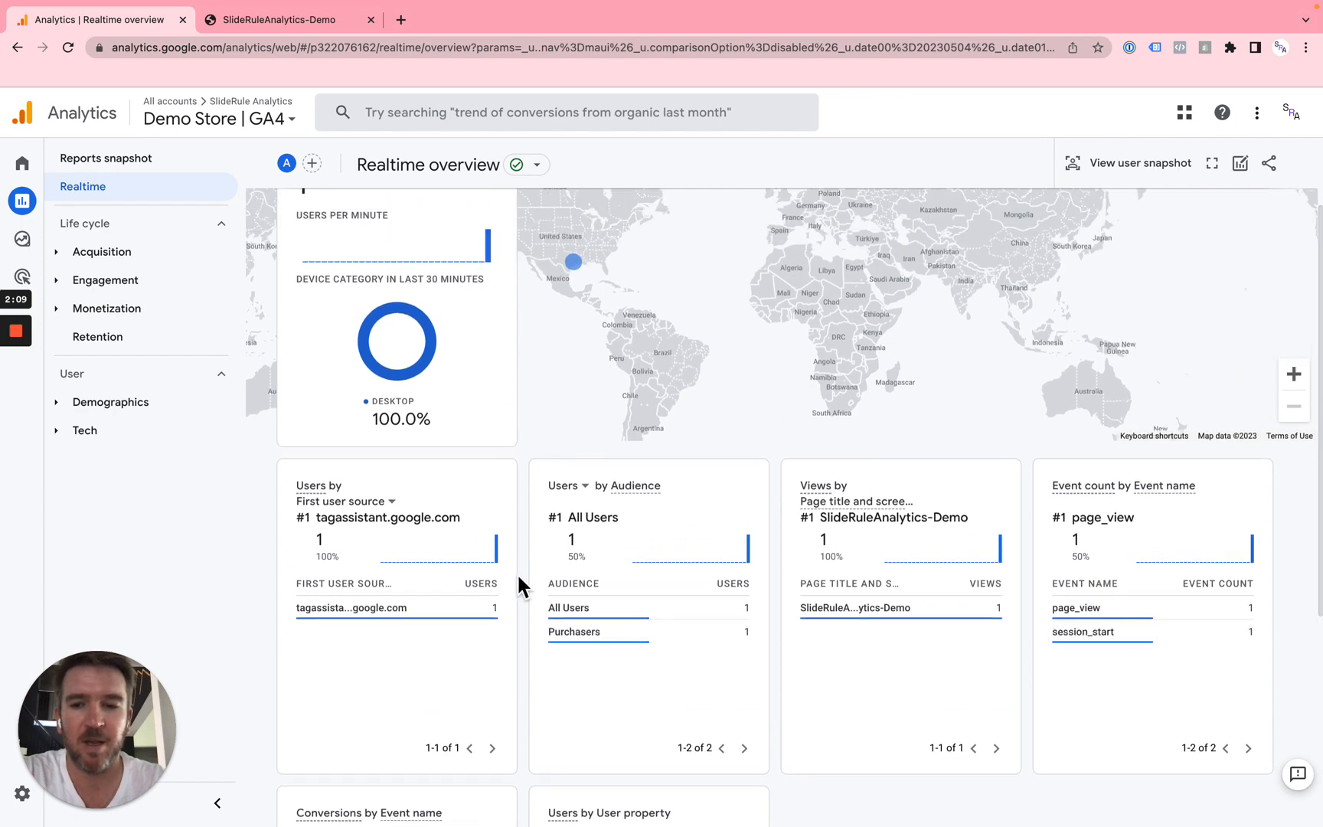
# Open the Gym shorts product page from the demo store's catalog, and check the event counts in the Realtime overview.
pyautogui.click(227, 21)
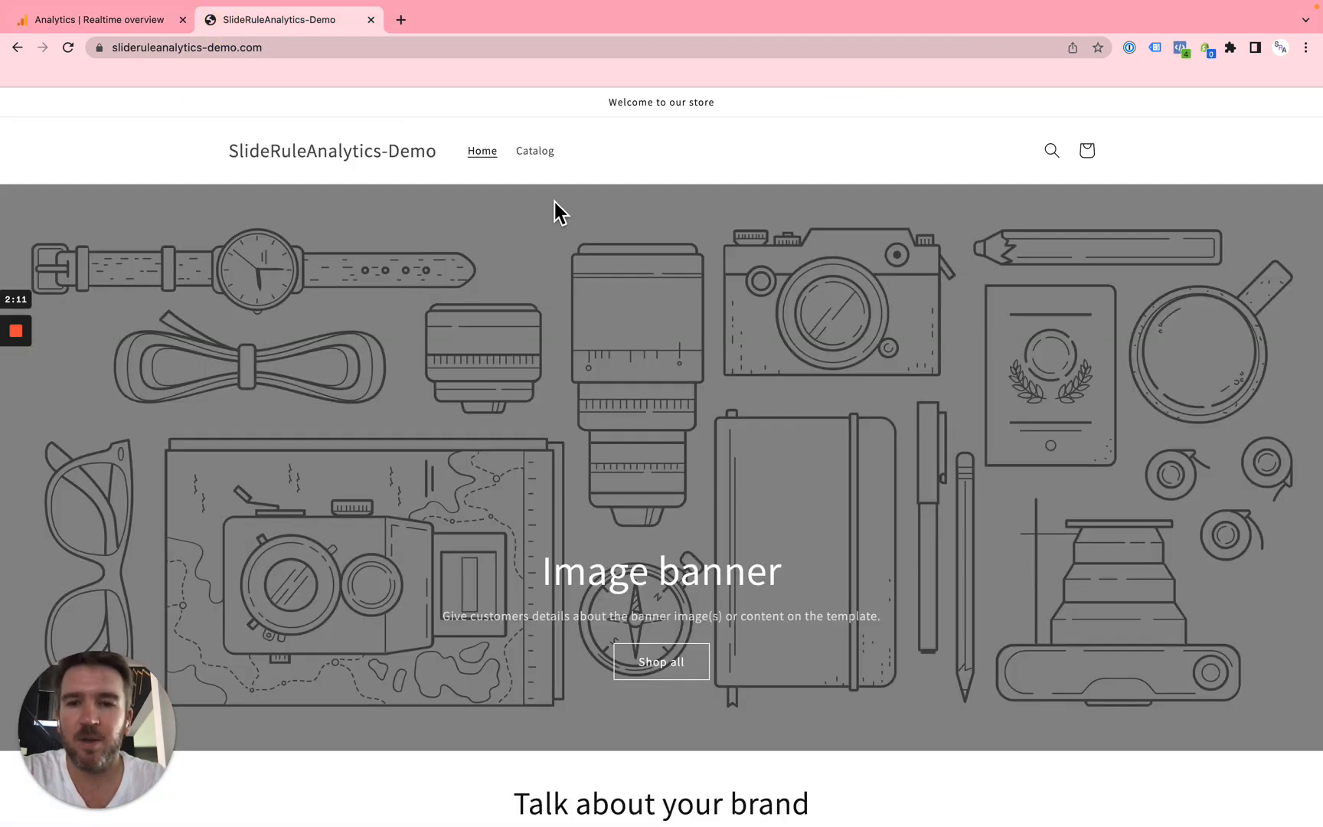
pyautogui.click(539, 157)
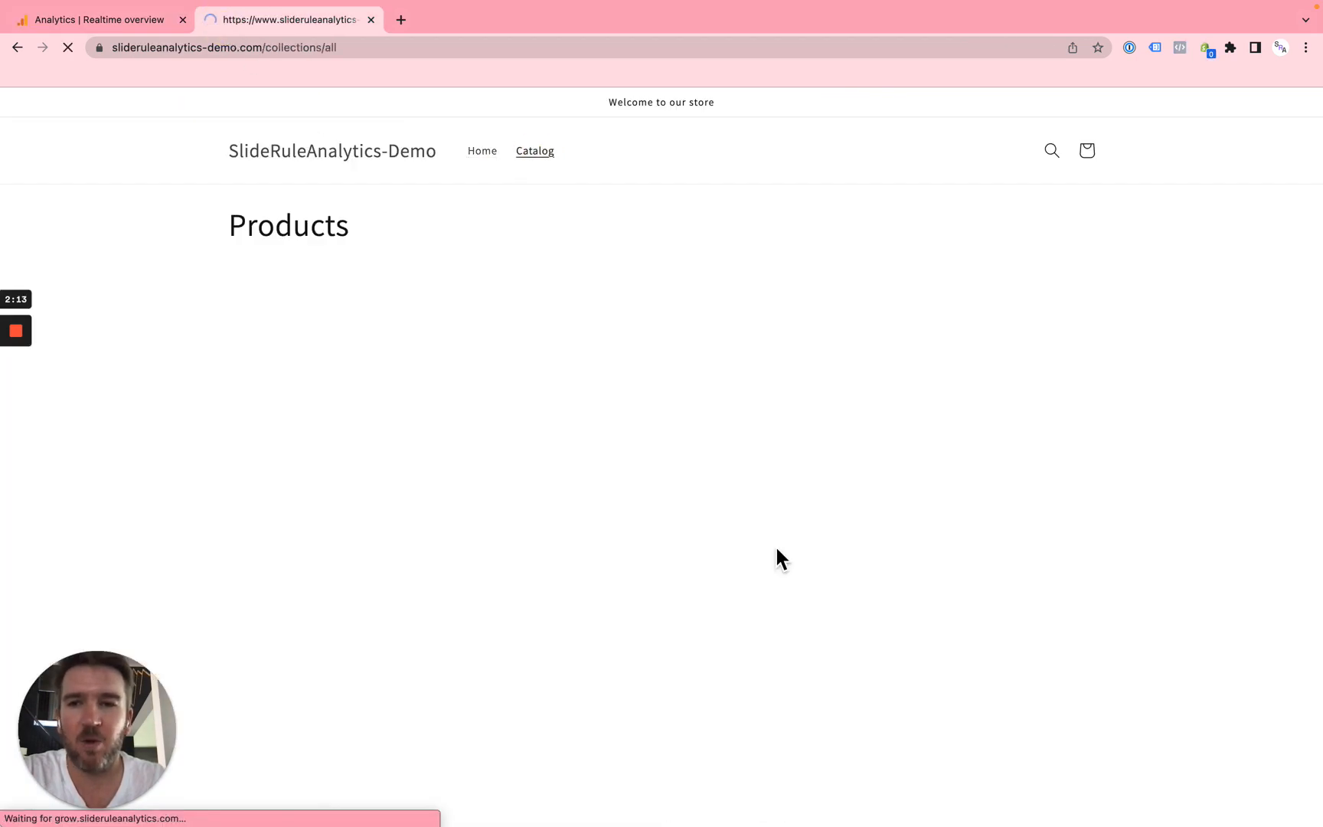
pyautogui.click(400, 504)
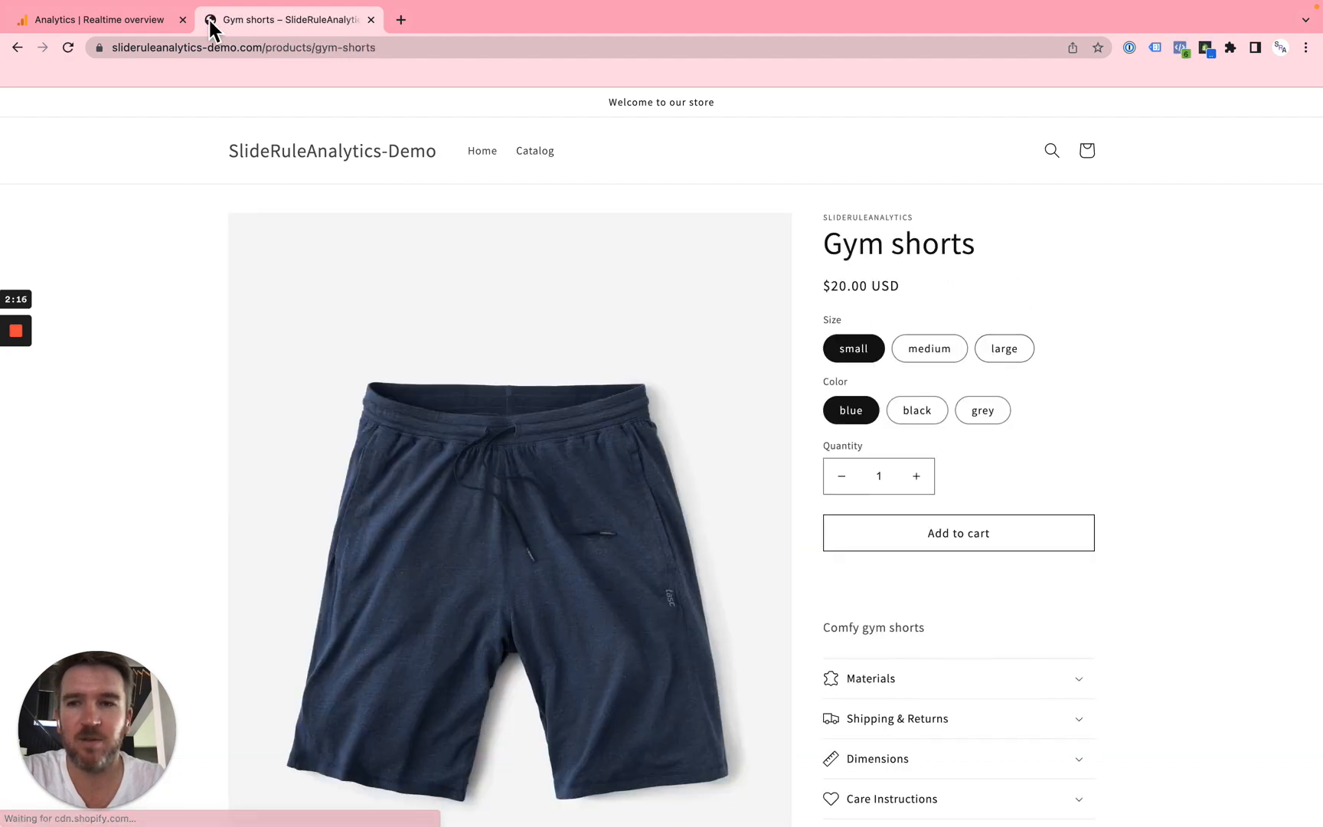
pyautogui.click(157, 22)
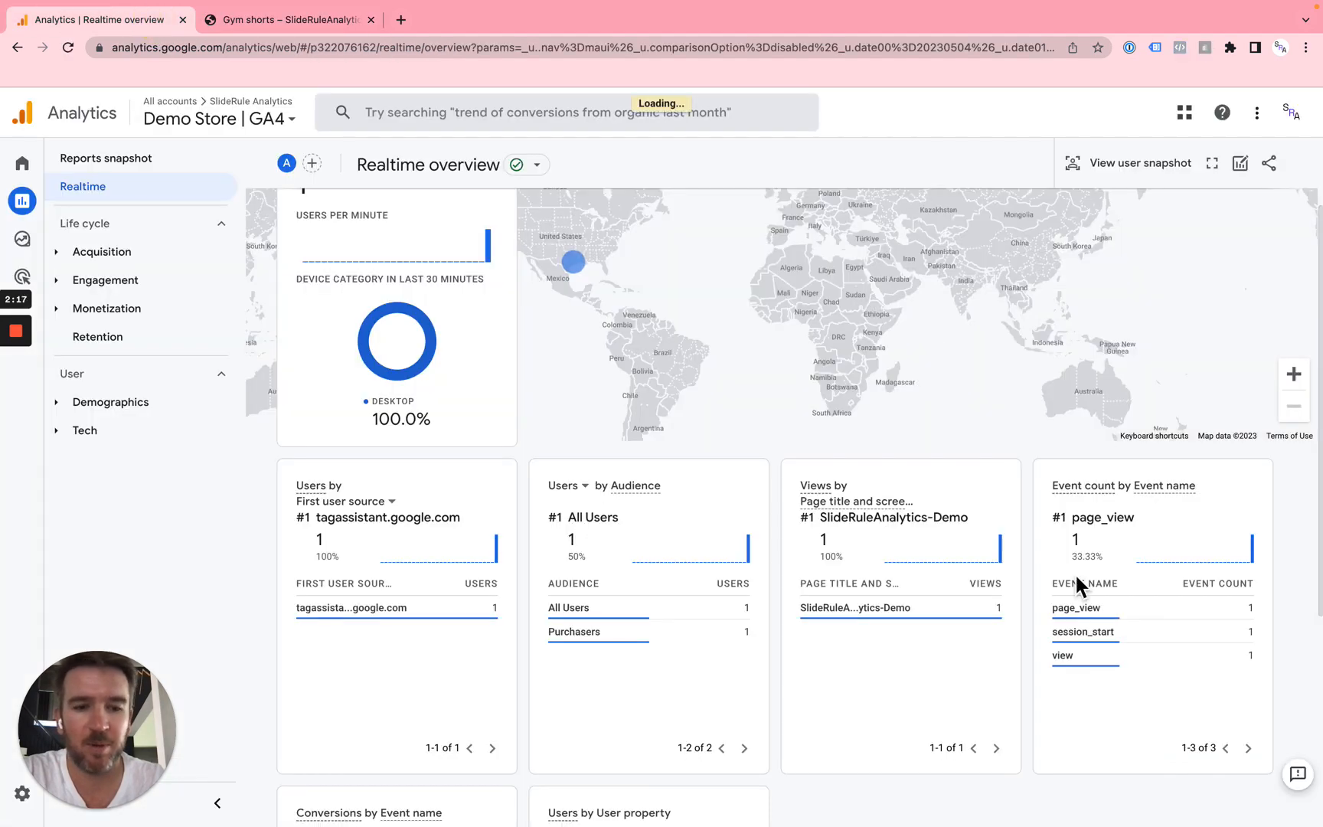
pyautogui.moveTo(1104, 666)
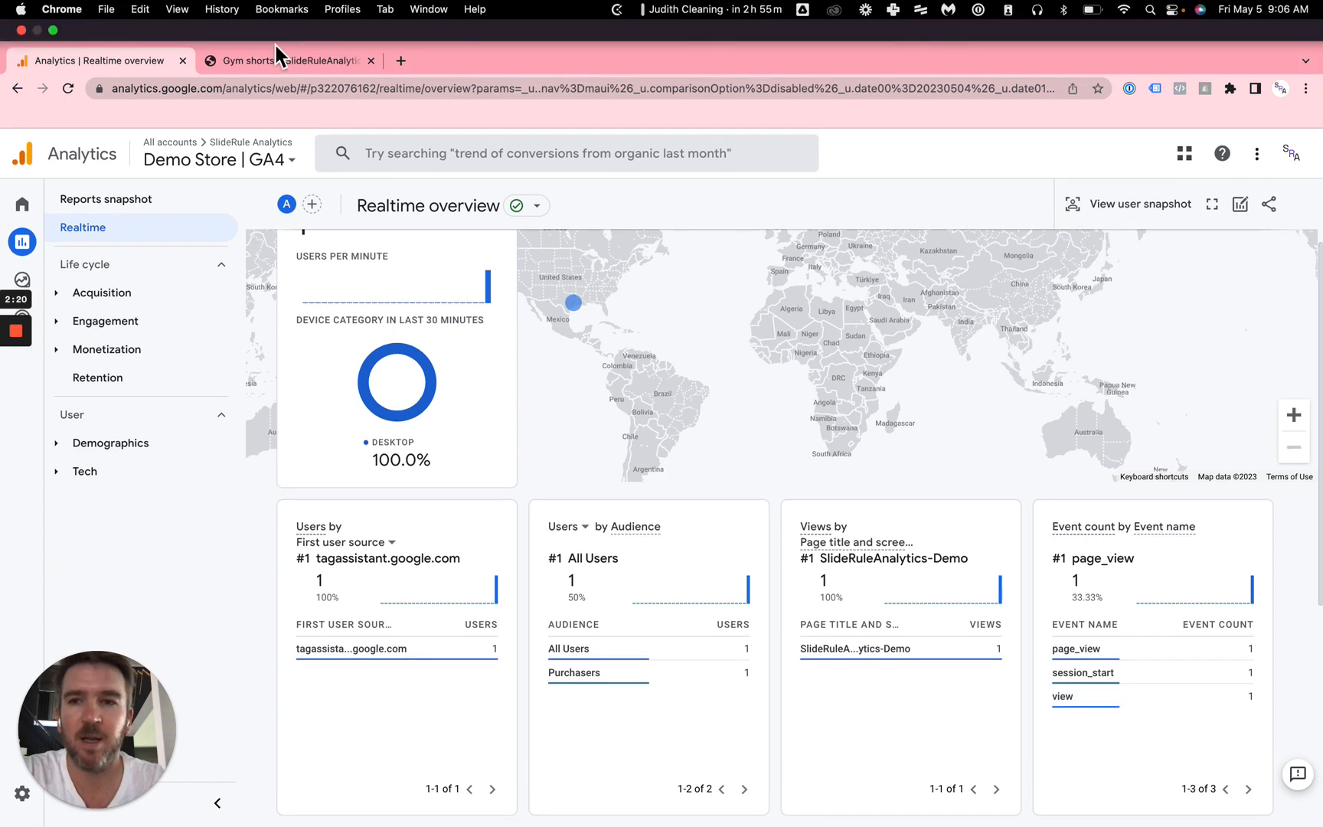
# Add one pair of small blue Gym shorts to the store cart and return to the Realtime overview.
pyautogui.click(270, 65)
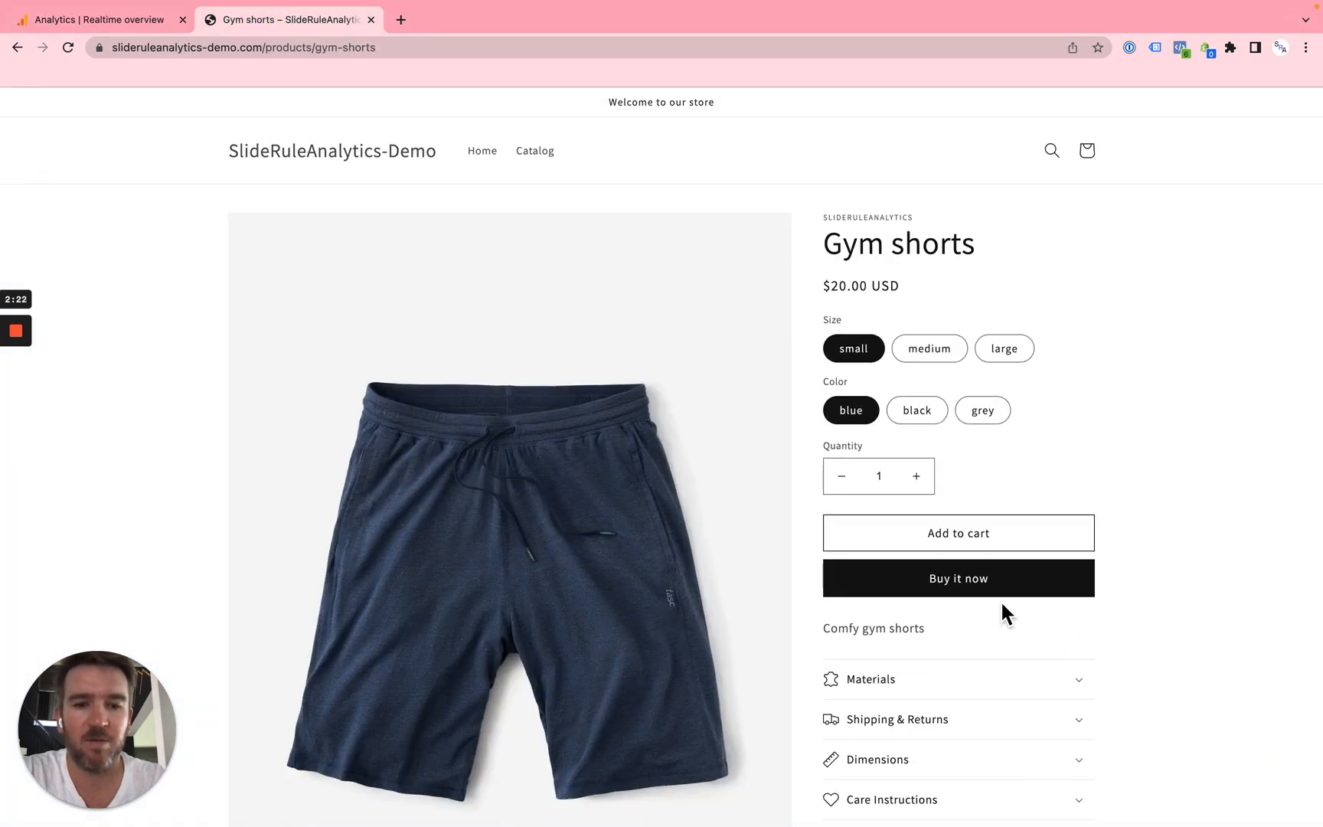
pyautogui.click(965, 550)
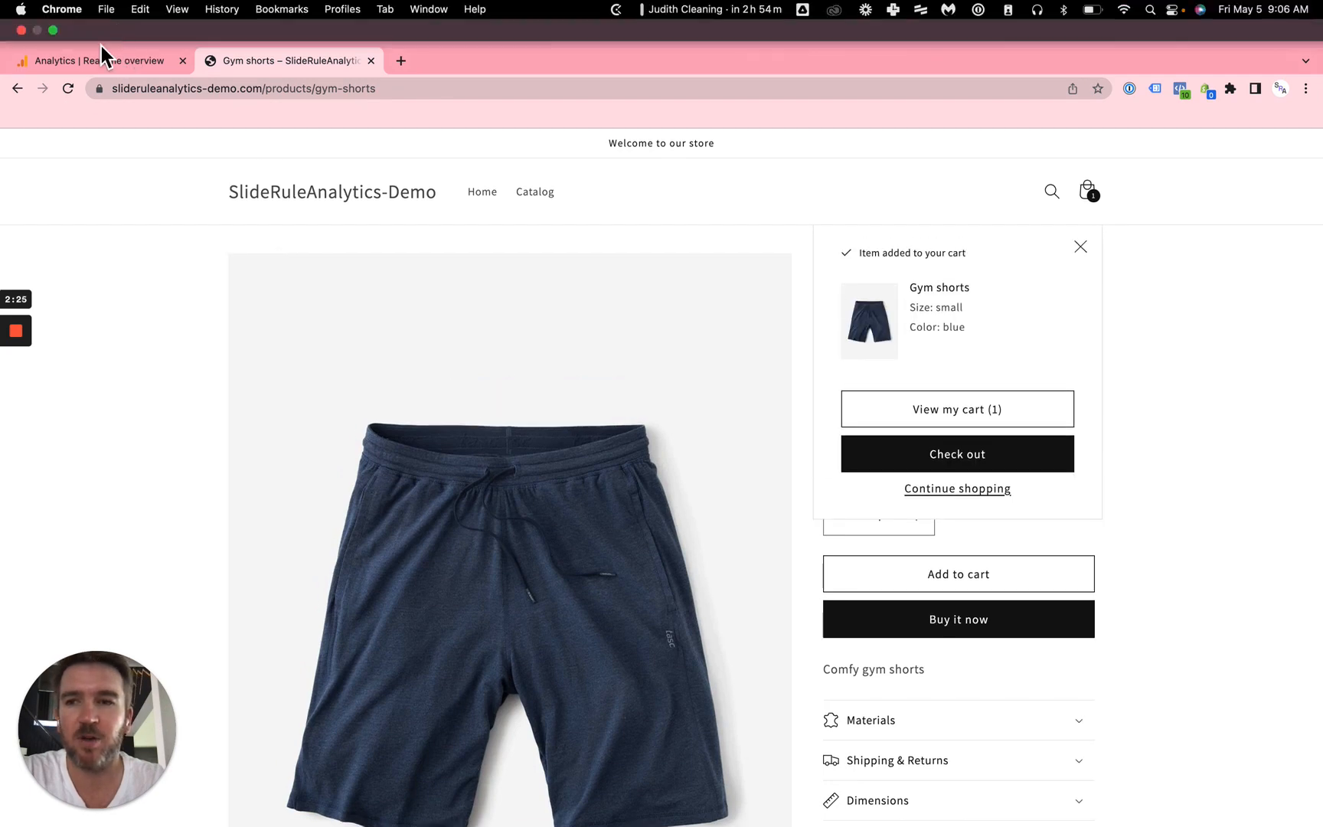
pyautogui.click(102, 59)
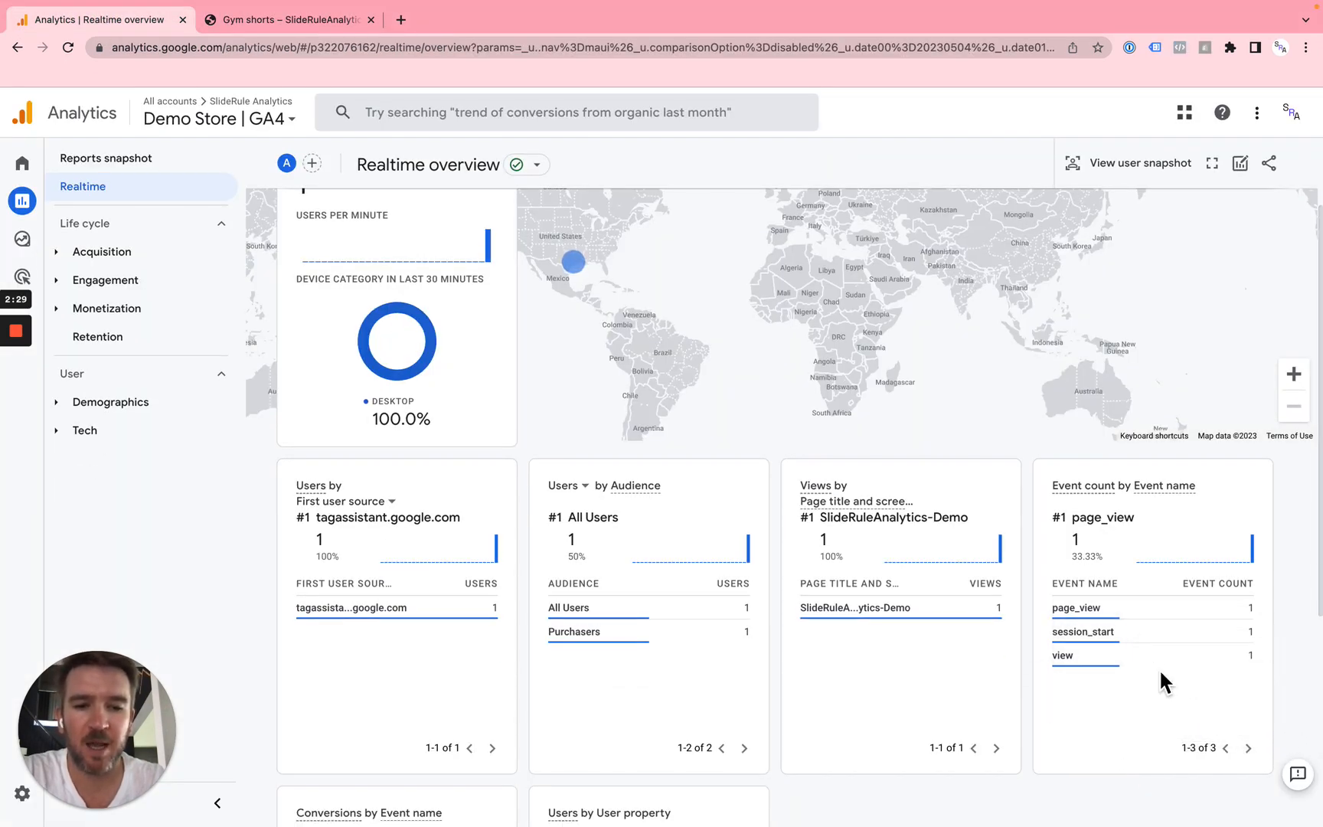
# Examine all event parameters of the page_view and view_item events in the Event count by Event name card.
pyautogui.click(1137, 615)
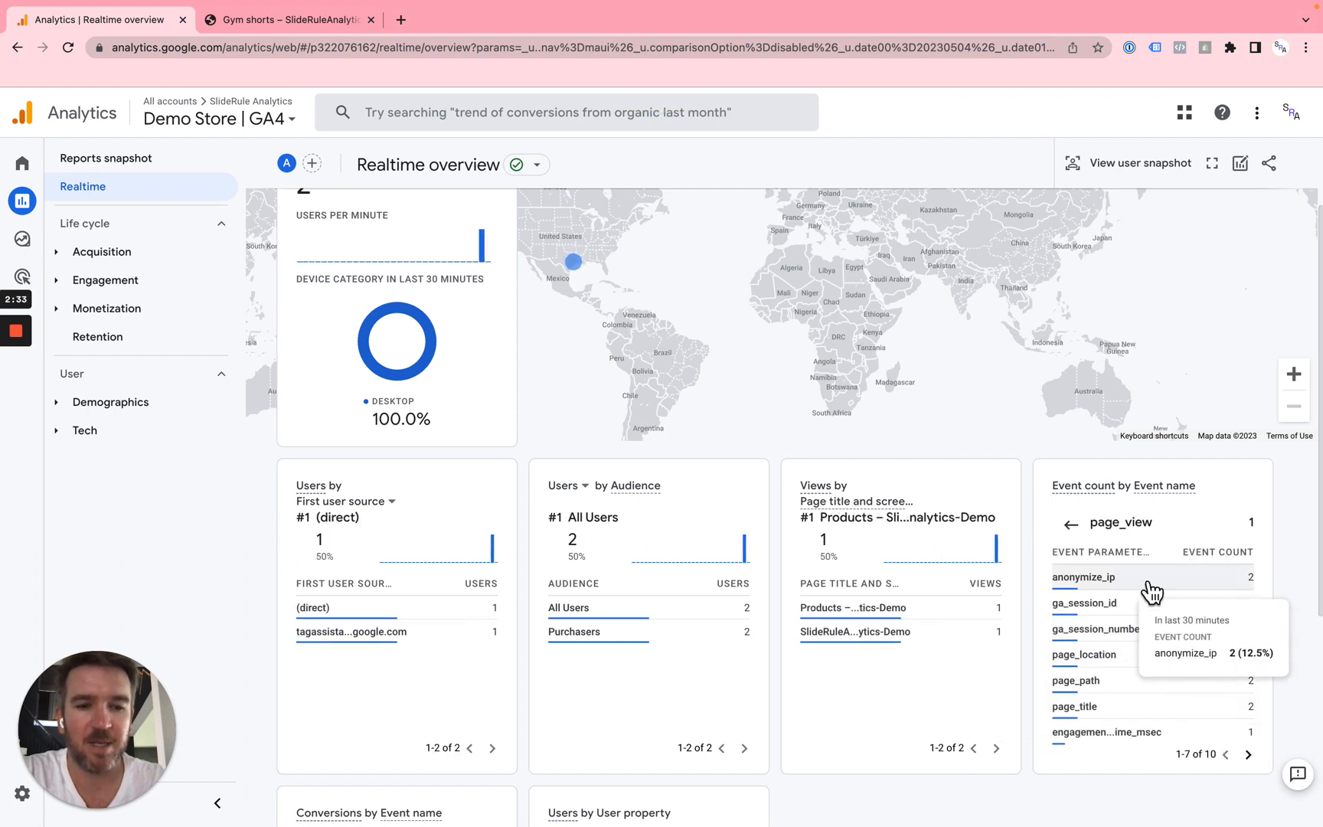
pyautogui.scroll(-1, 1153, 692)
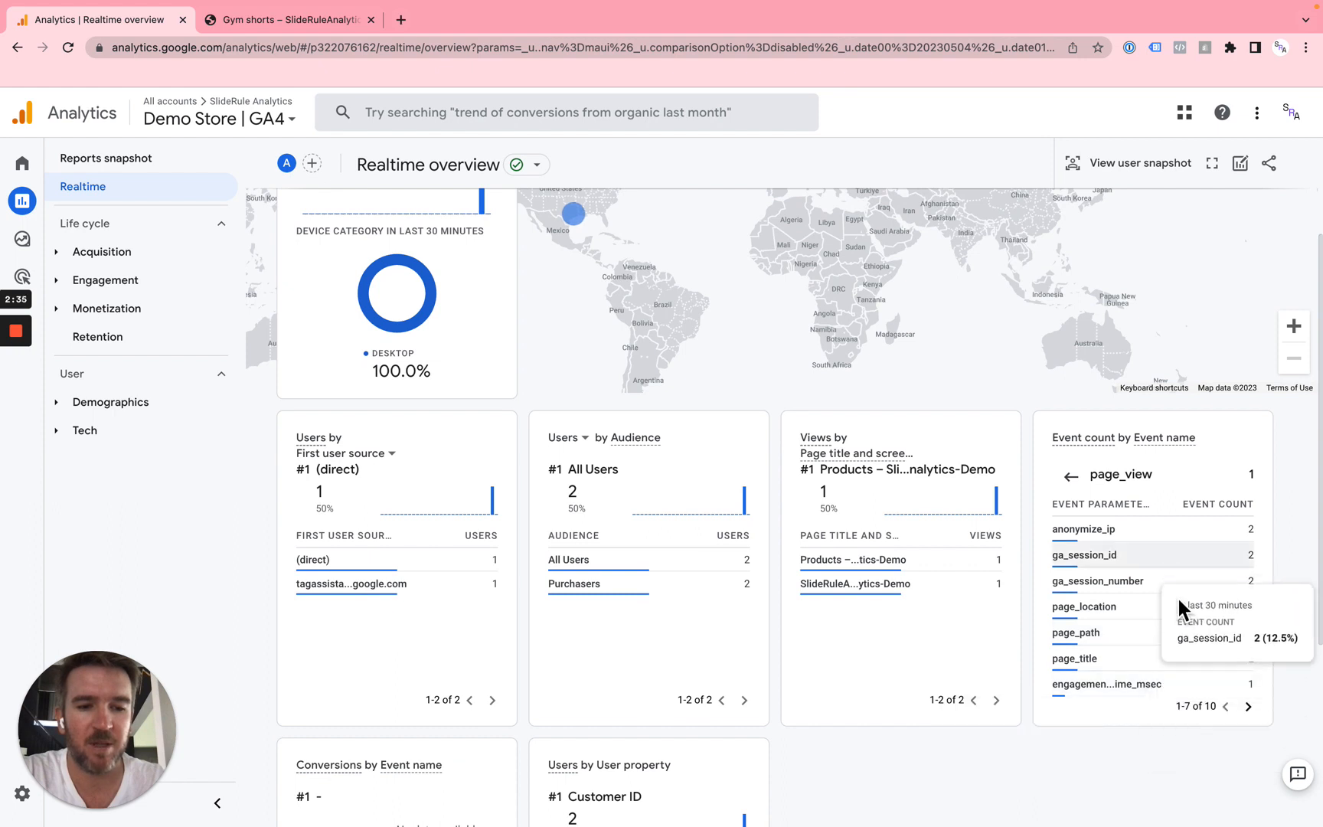
pyautogui.click(1248, 706)
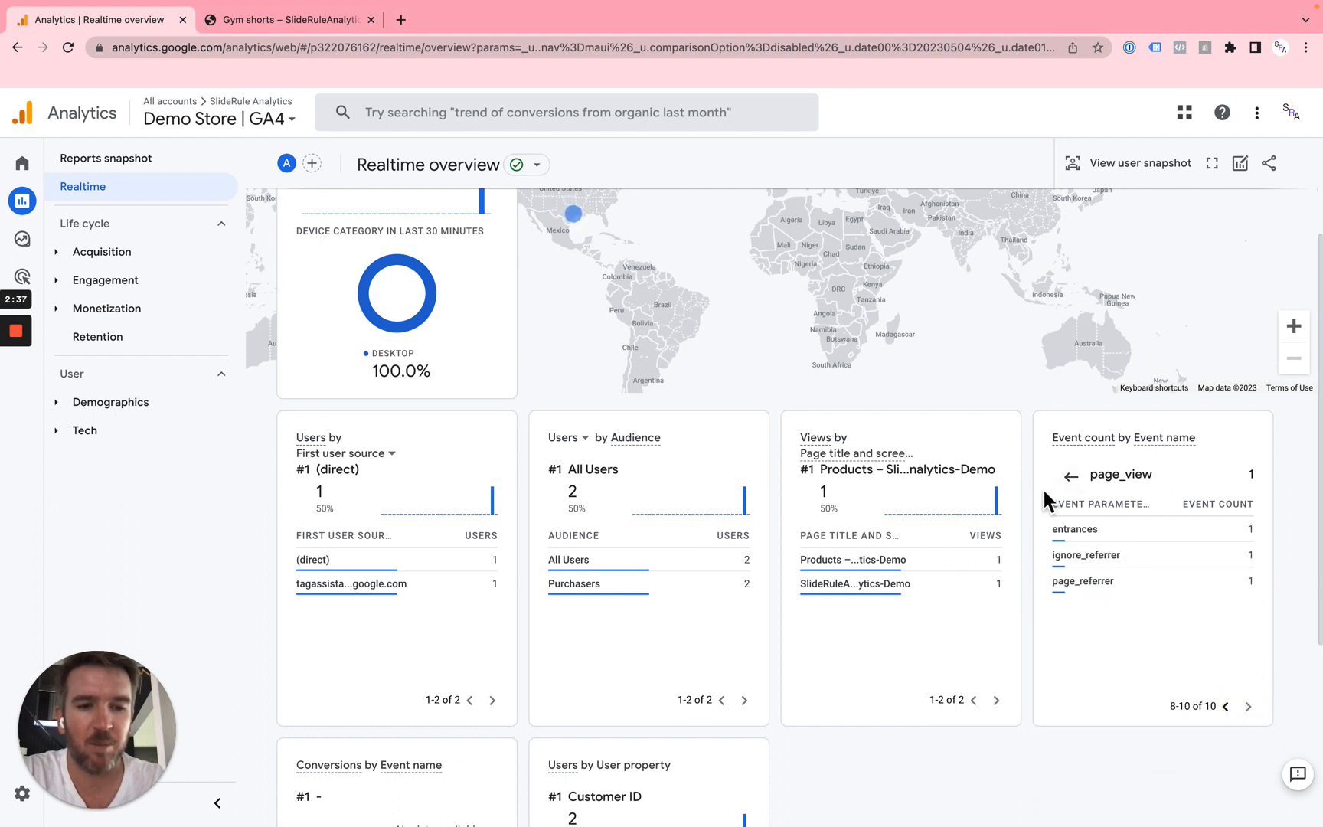
pyautogui.click(1071, 477)
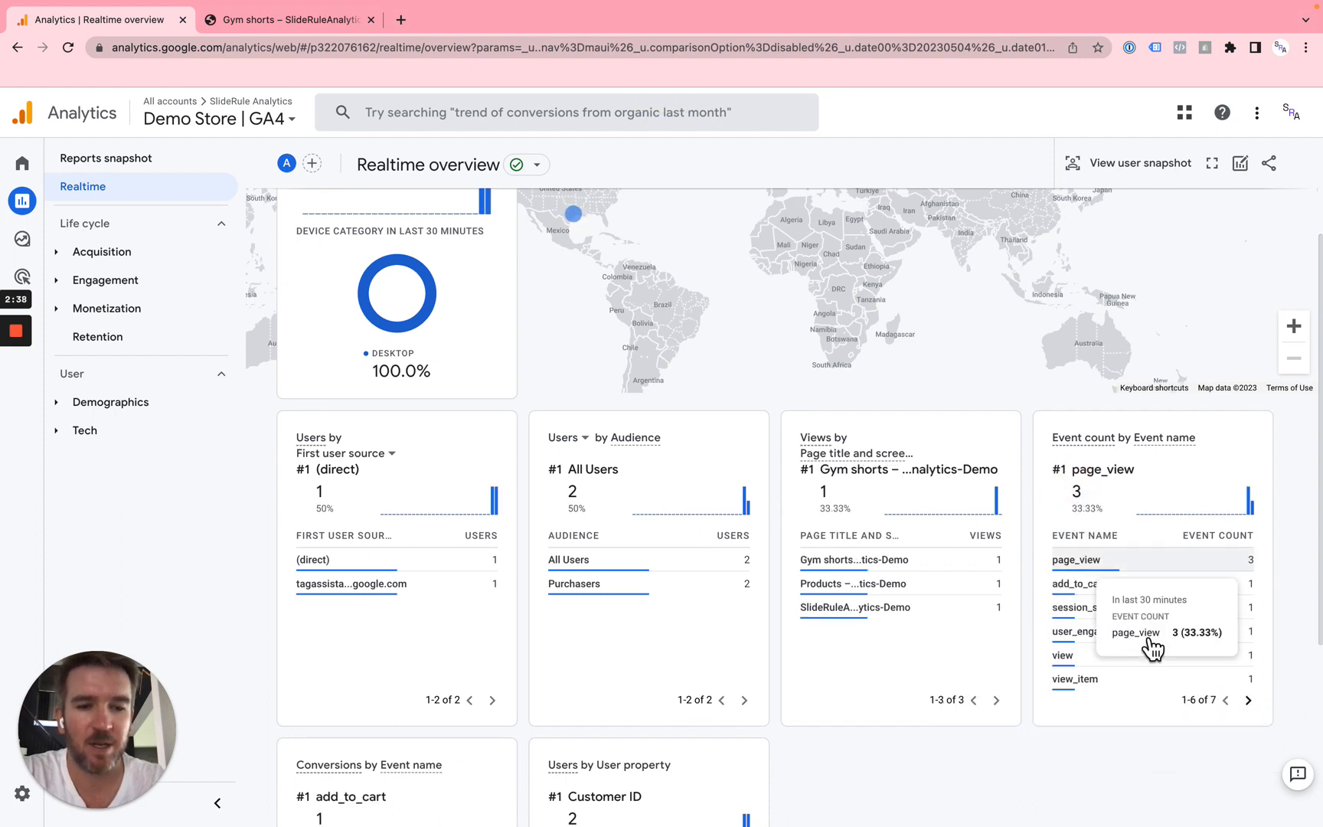
pyautogui.click(1117, 683)
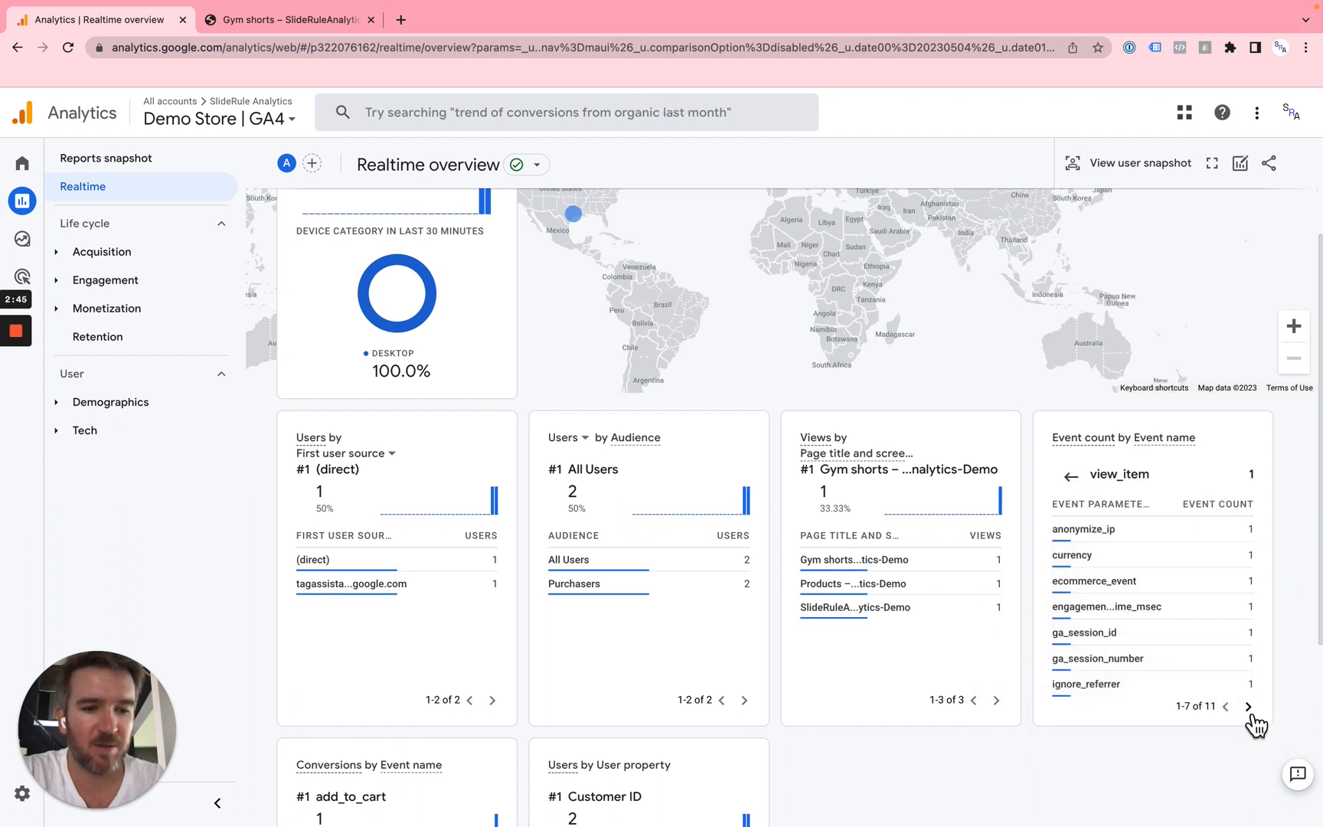
pyautogui.click(1247, 706)
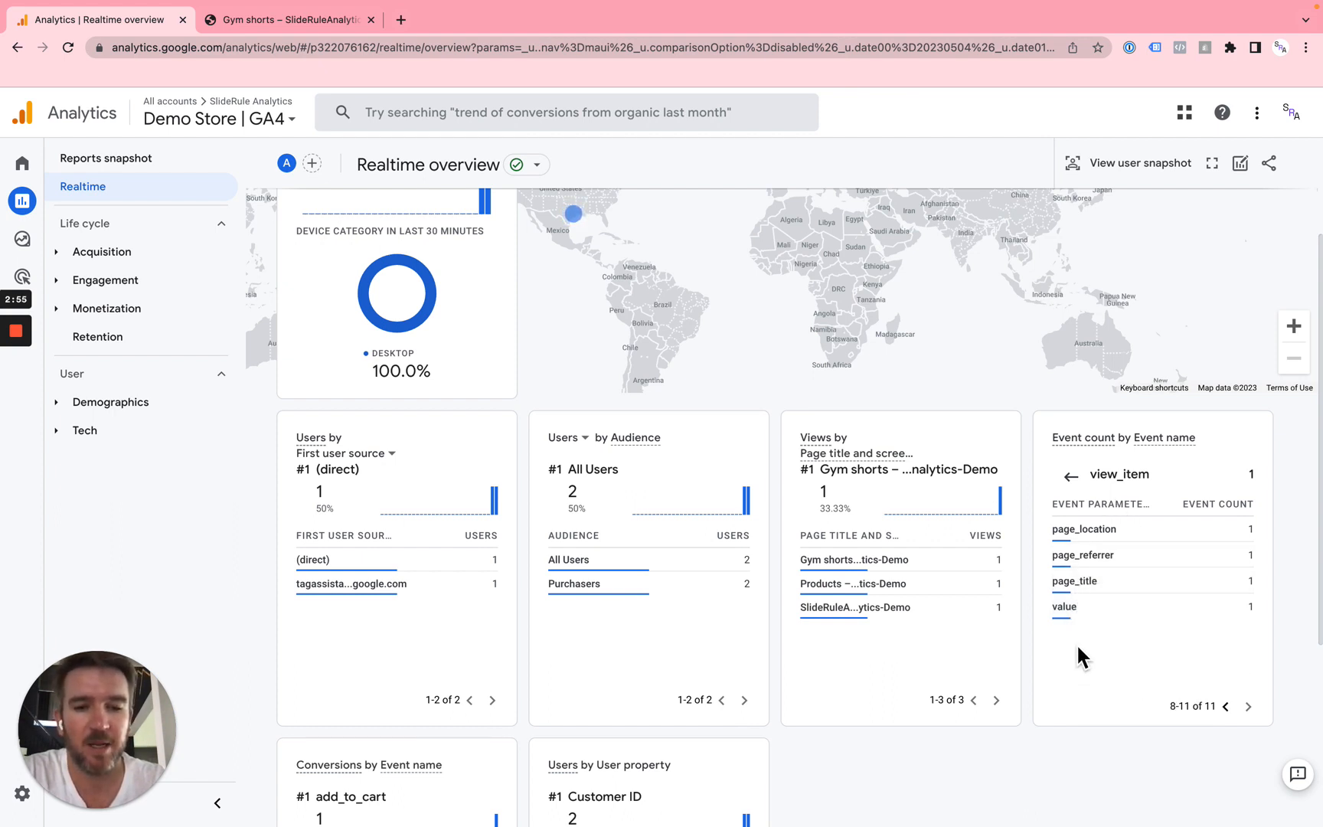
# Return to the event name list, switch to the store, open the cart and start checkout for the Gym shorts.
pyautogui.click(1071, 477)
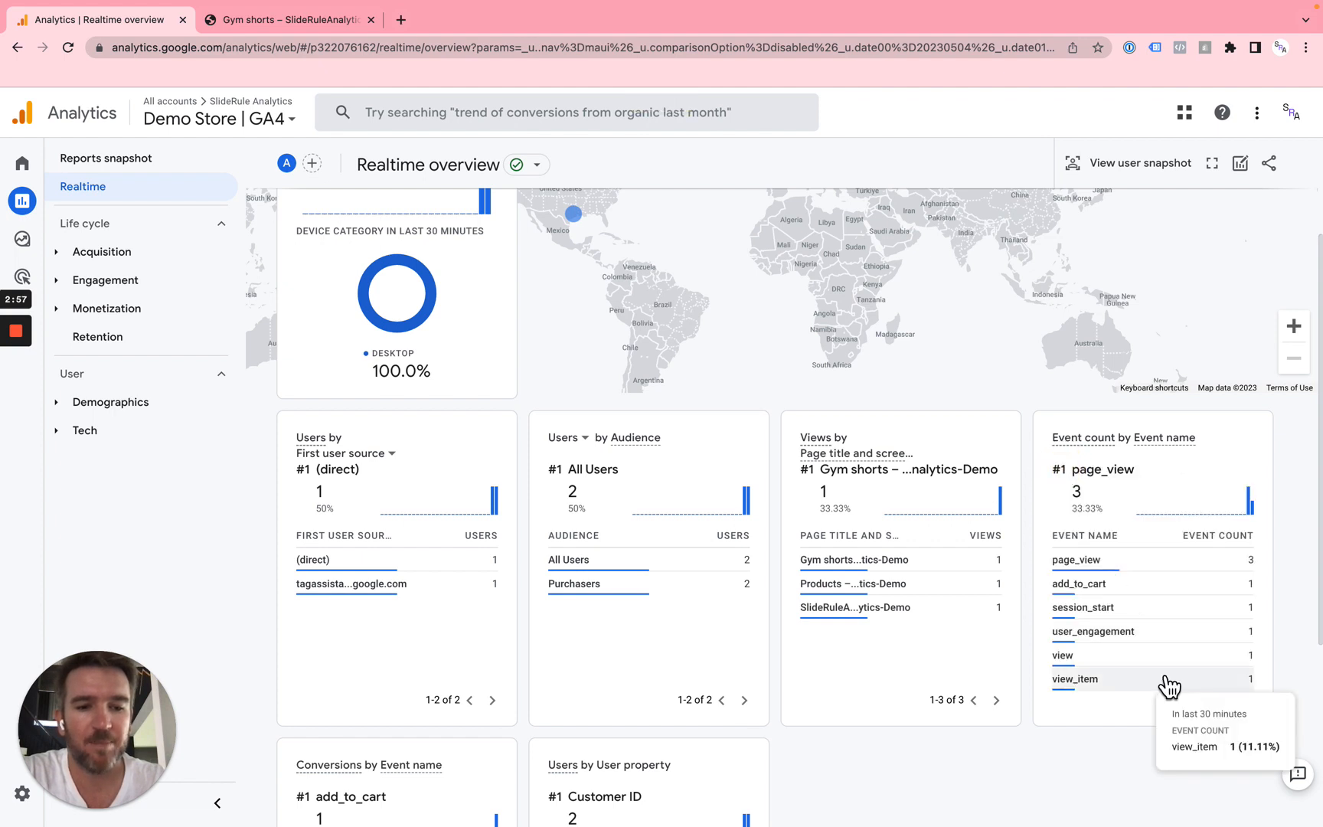
pyautogui.click(282, 23)
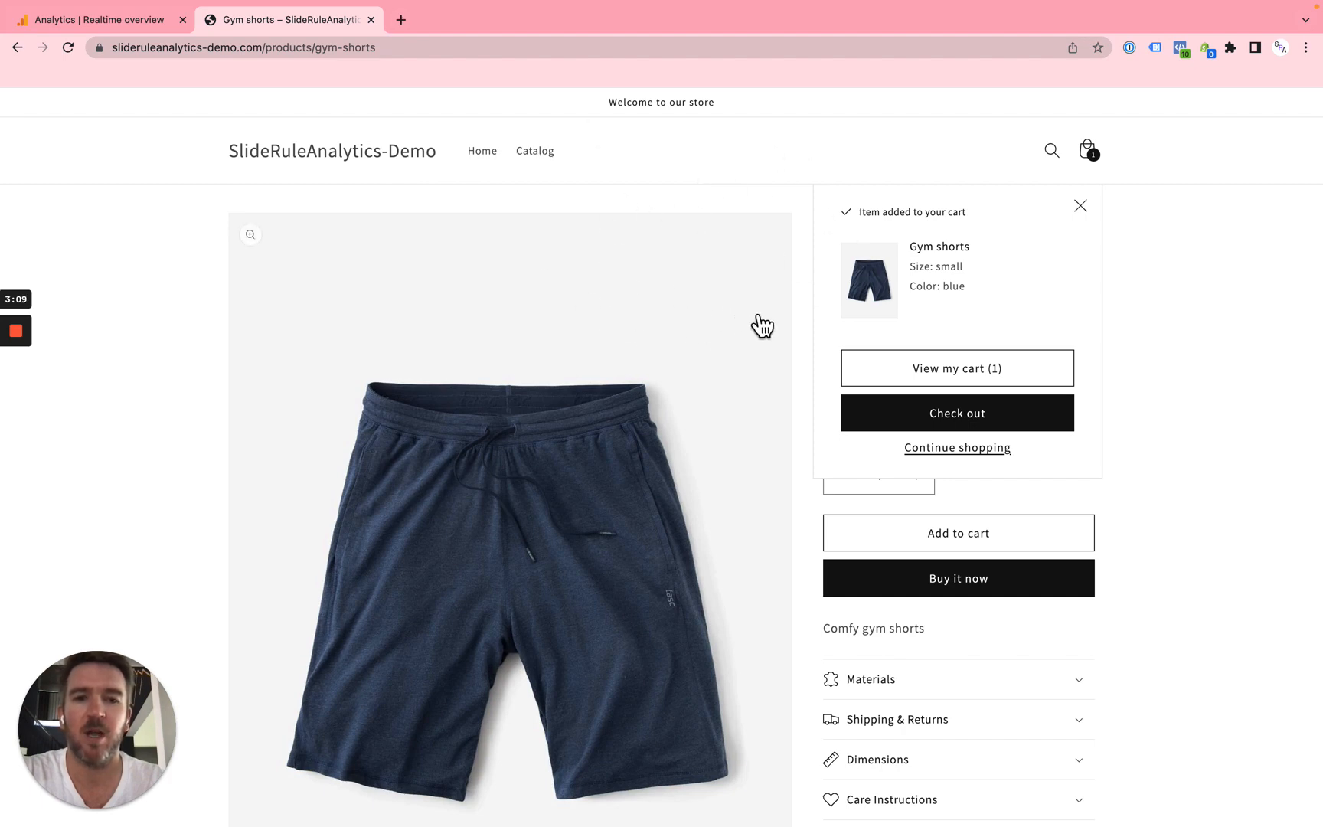
pyautogui.click(1088, 206)
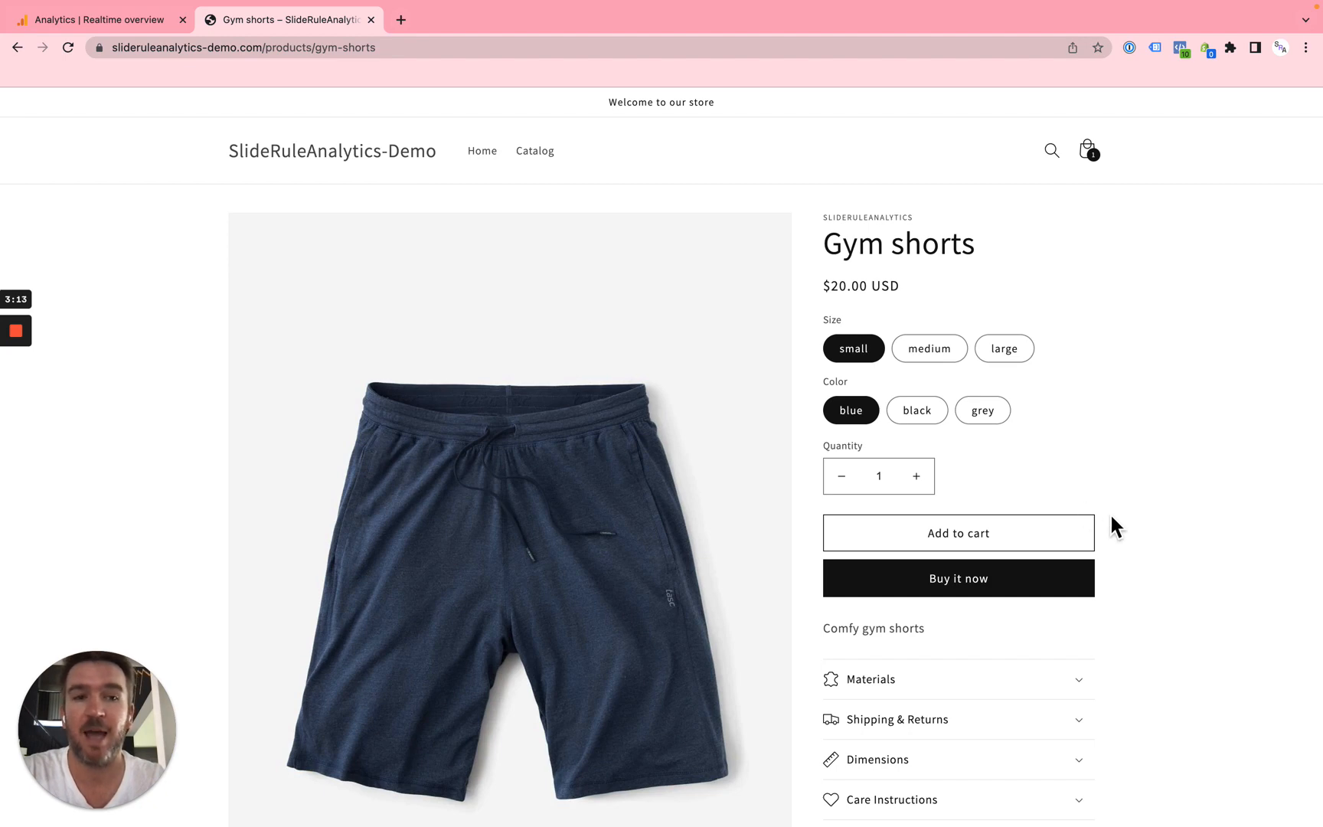
pyautogui.click(1093, 155)
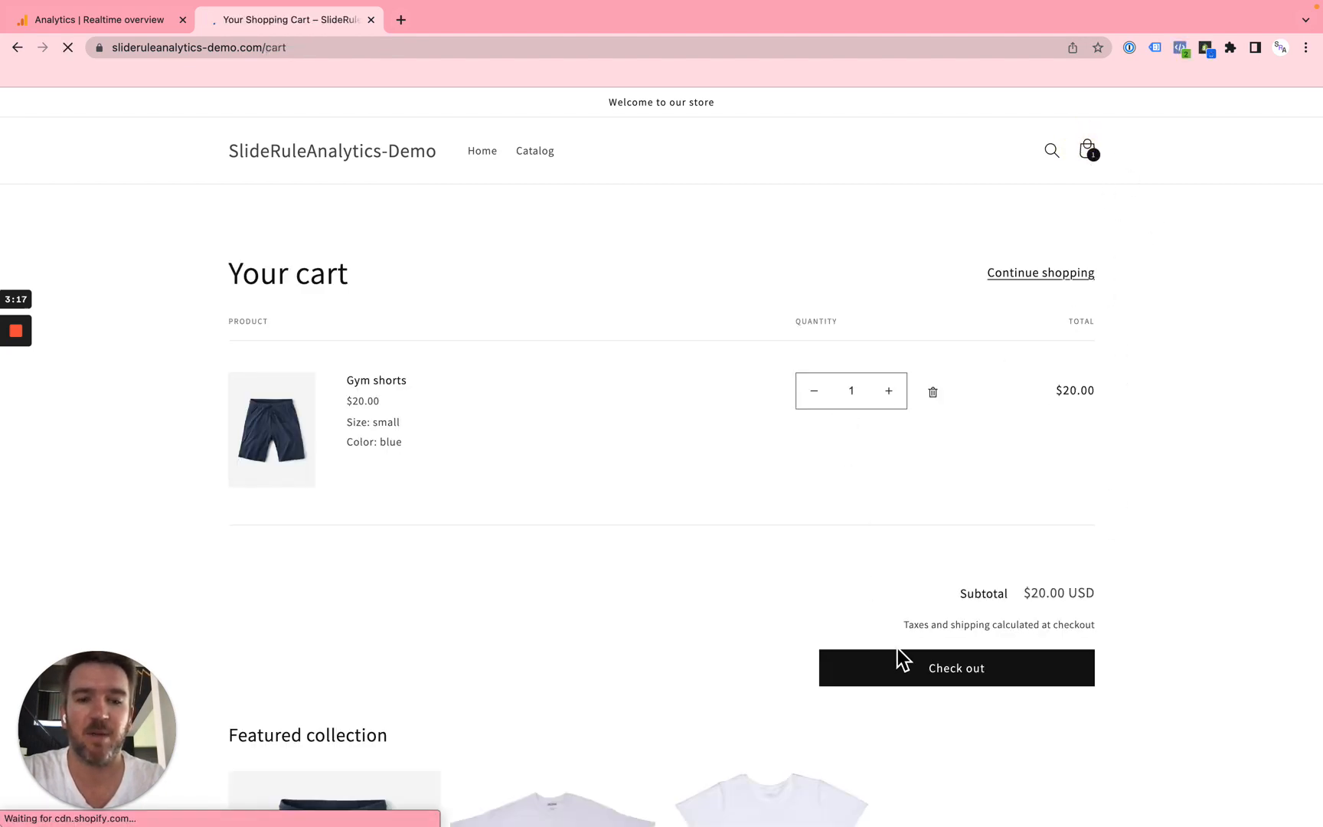
pyautogui.click(899, 664)
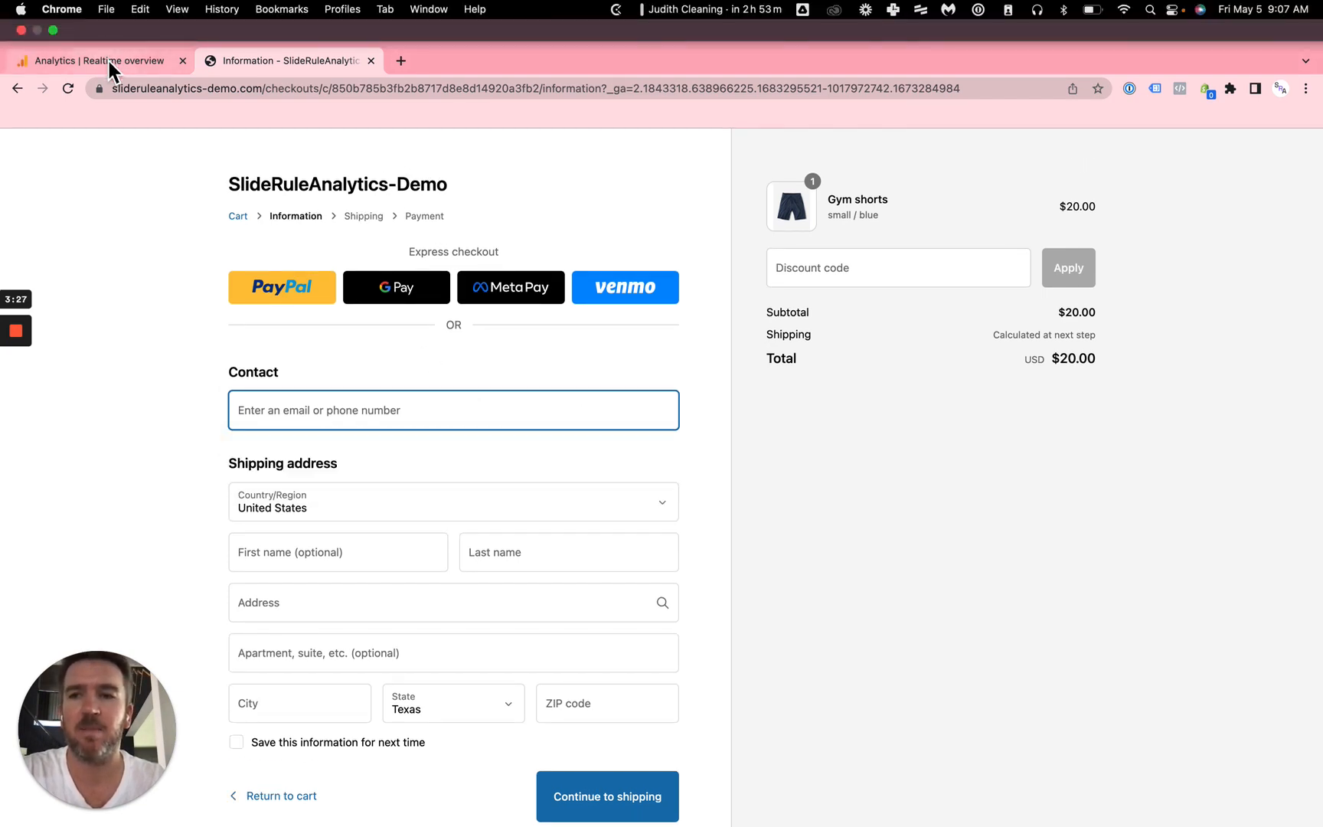
# Return to the Realtime overview and check the Event count by Event name card for the cart and checkout events.
pyautogui.click(109, 61)
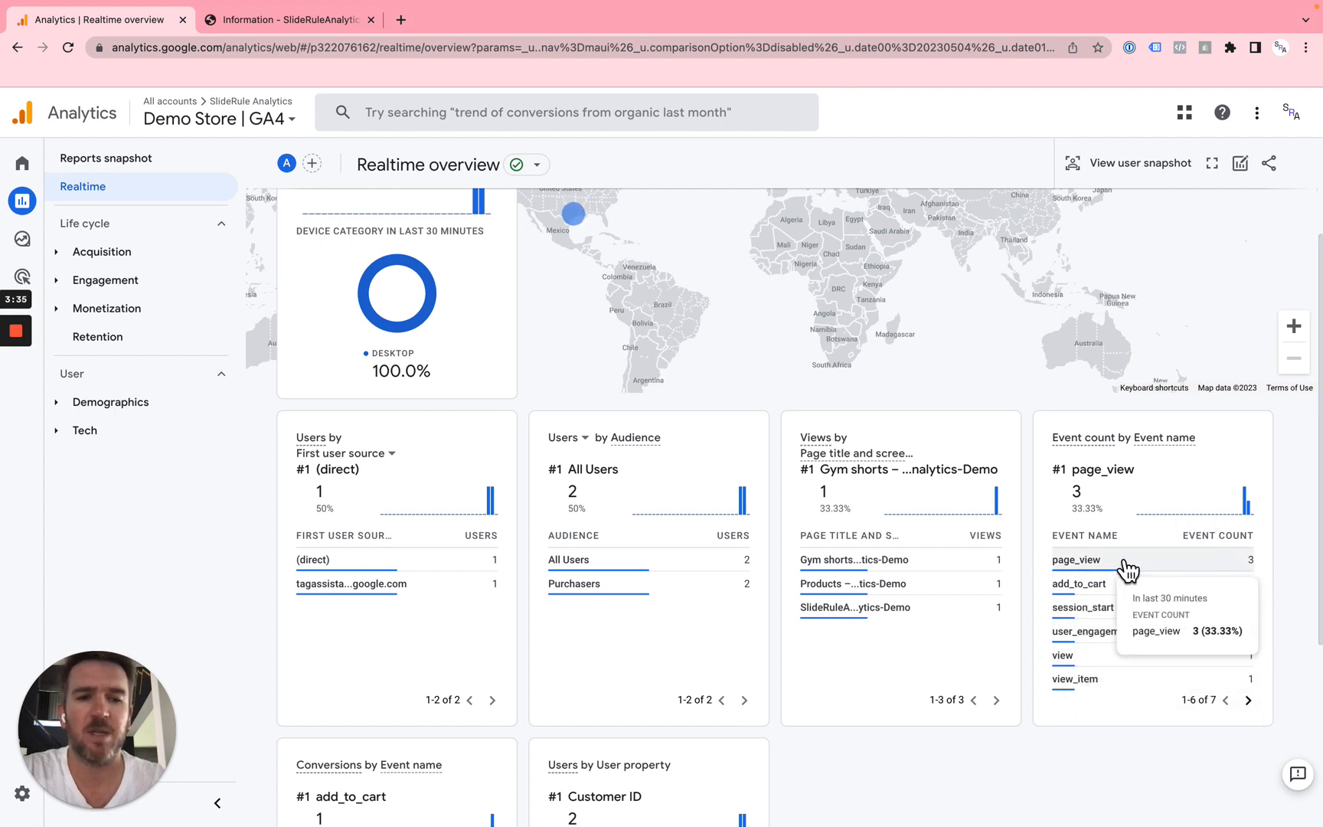
pyautogui.moveTo(1141, 580)
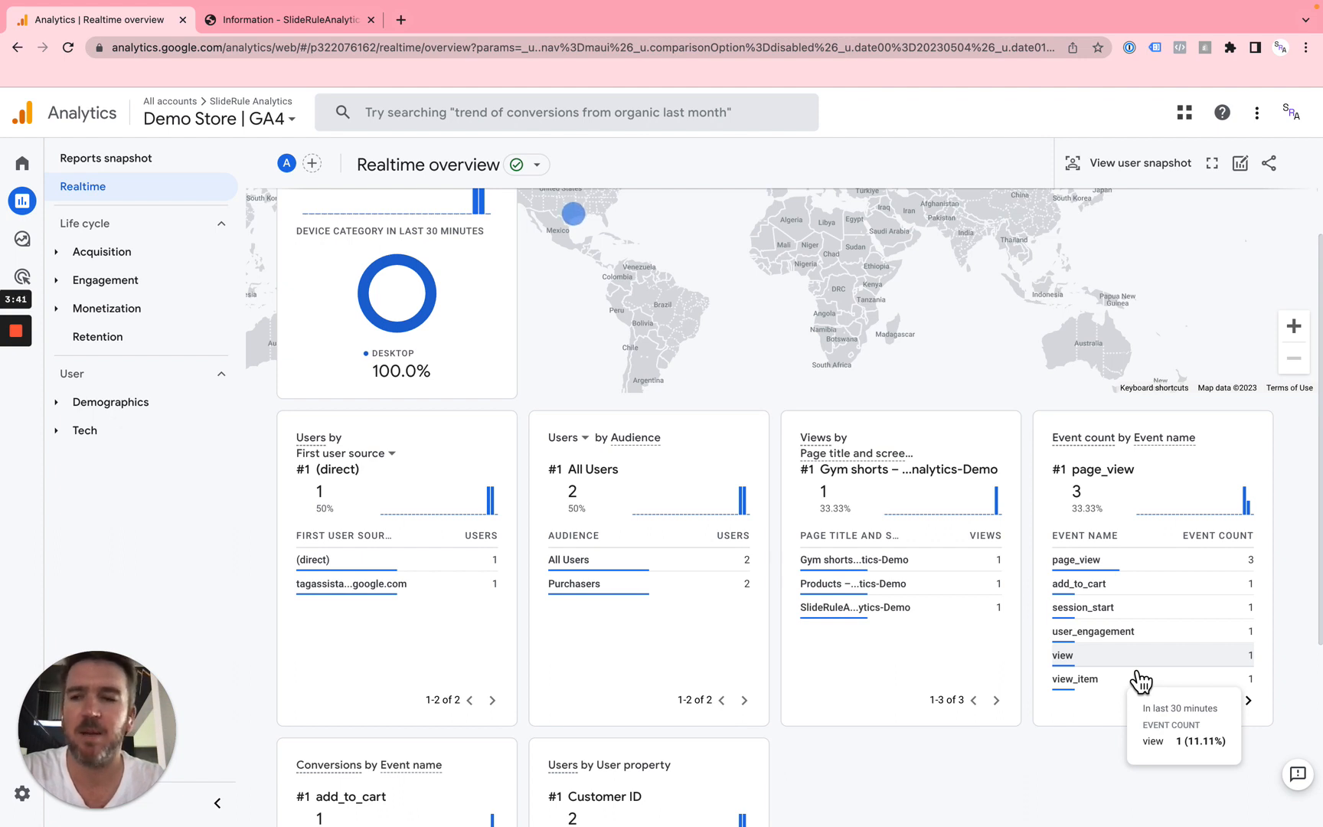
pyautogui.moveTo(44, 249)
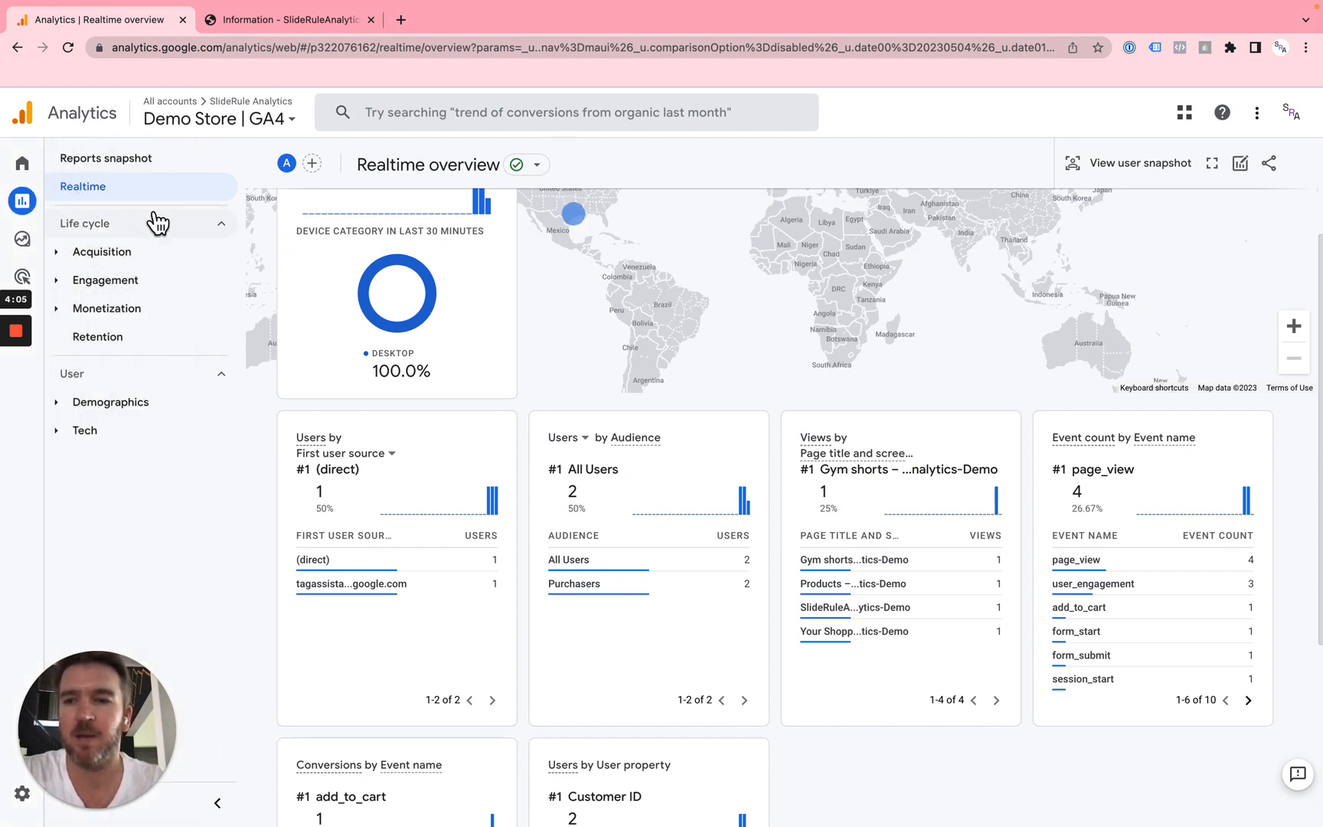
# Open the Ecommerce purchases report and the Monetization overview.
pyautogui.moveTo(50, 222)
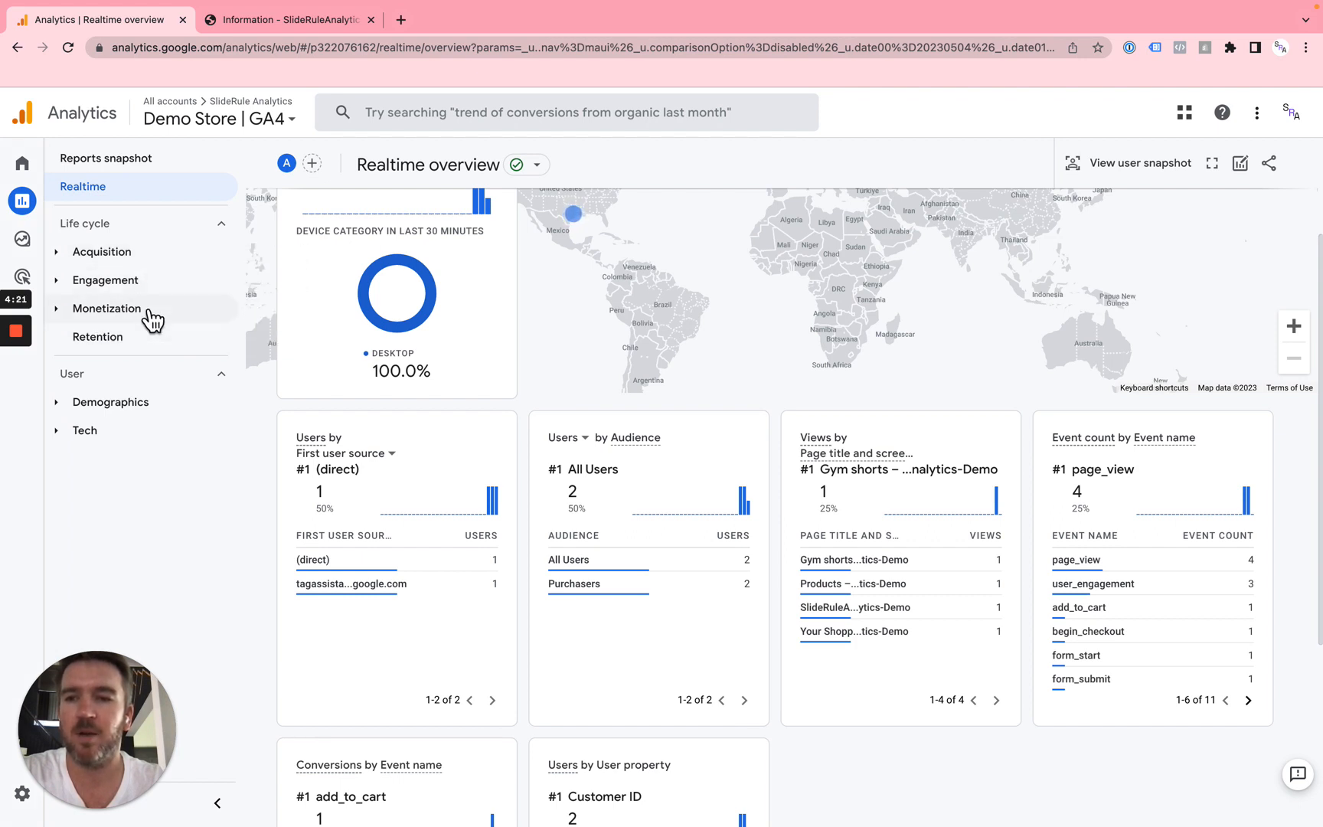
pyautogui.click(59, 310)
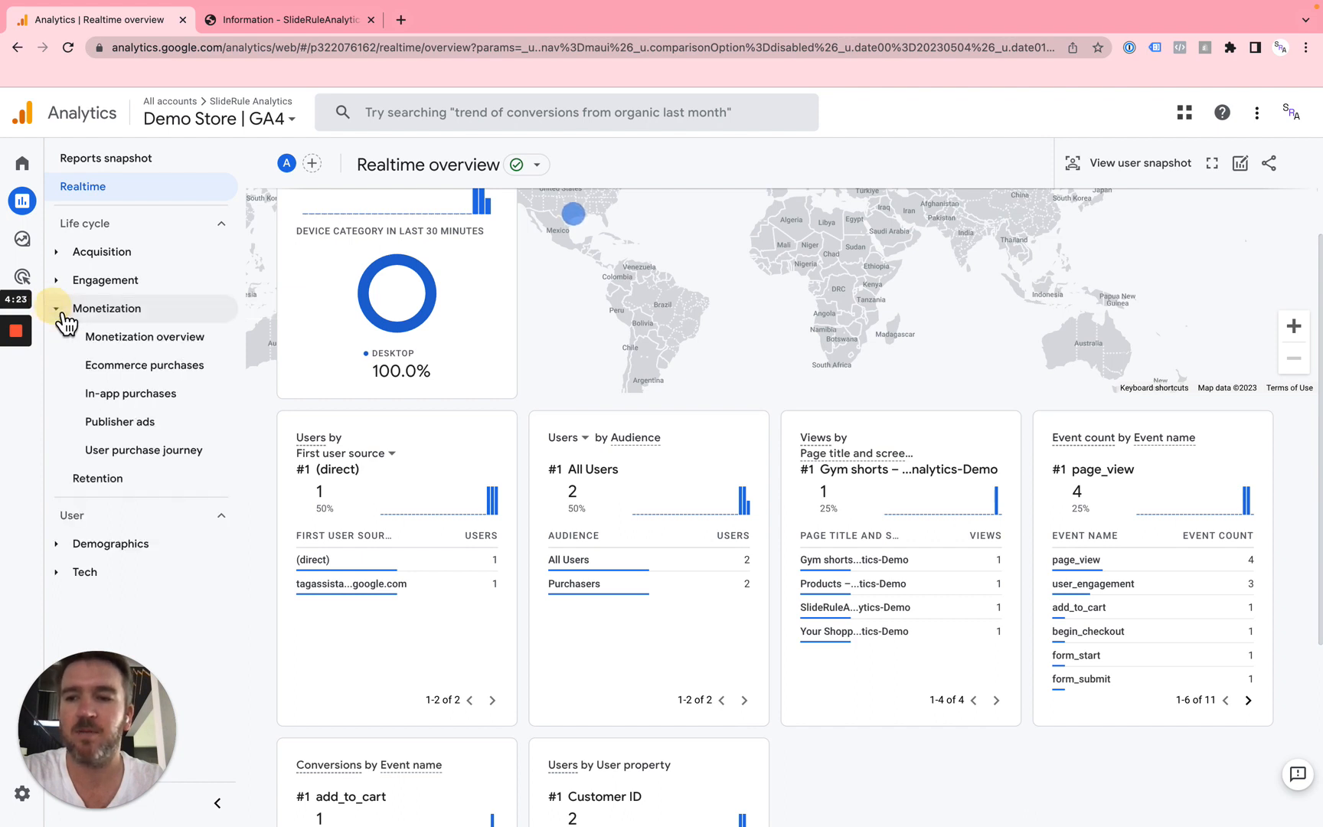
pyautogui.click(154, 373)
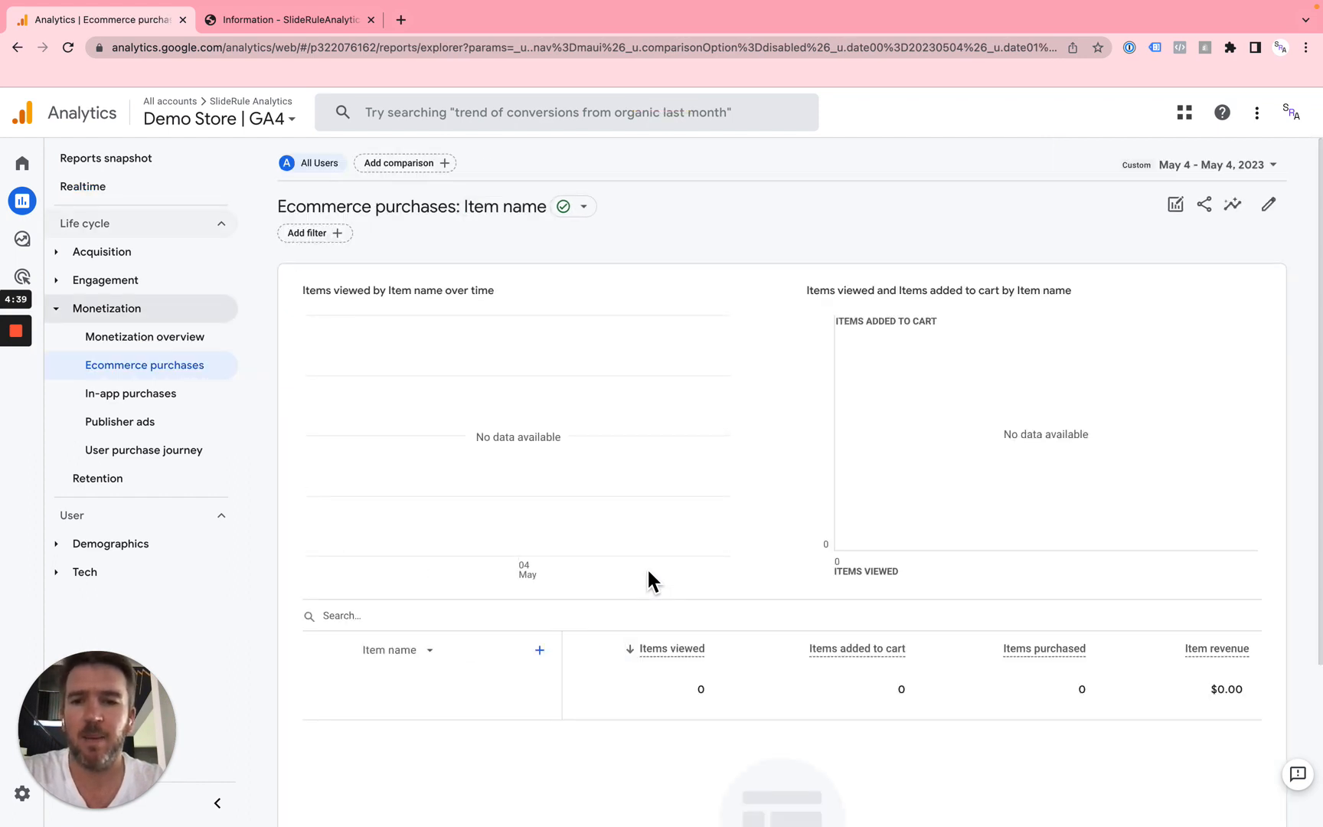
pyautogui.click(191, 336)
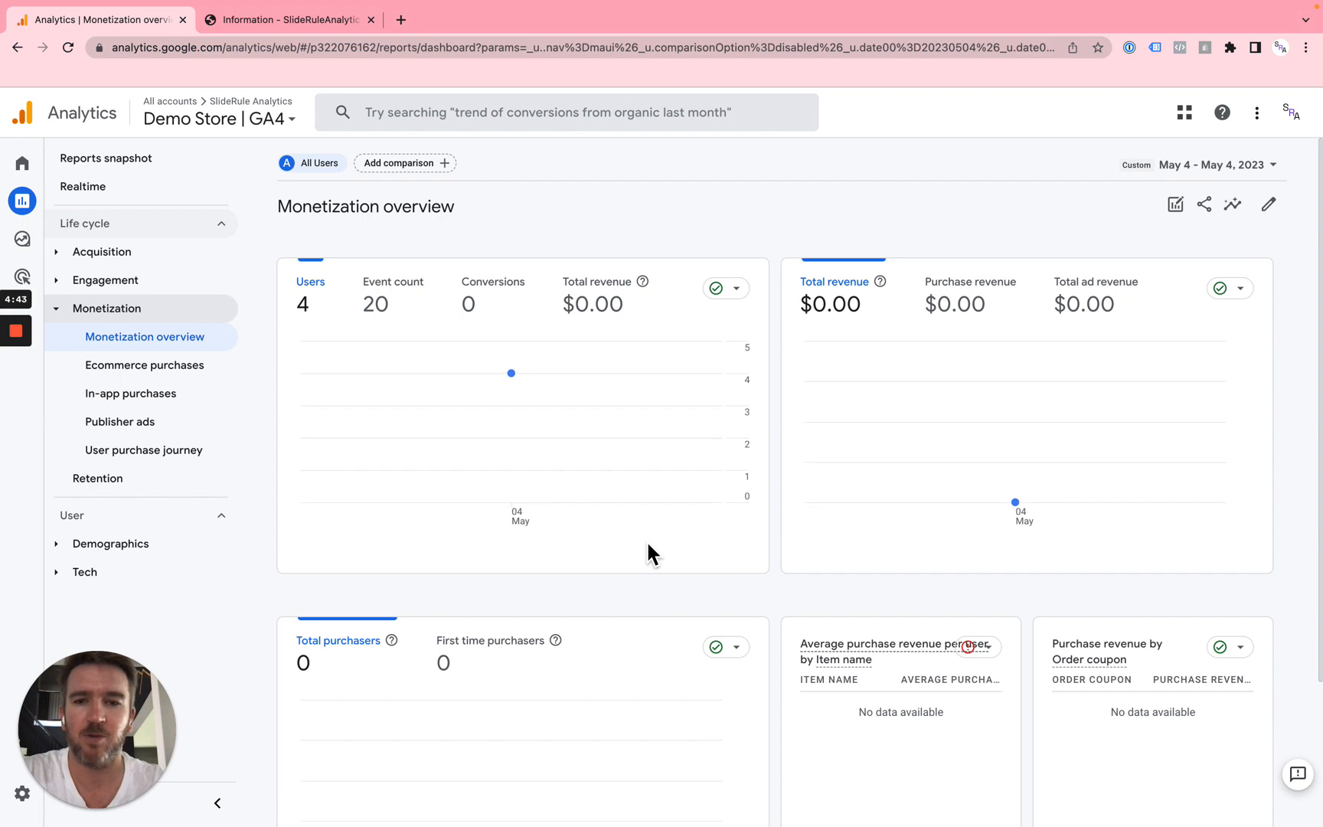
# Set the Monetization overview's date range to Apr 1 - May 4, 2023.
pyautogui.click(1175, 167)
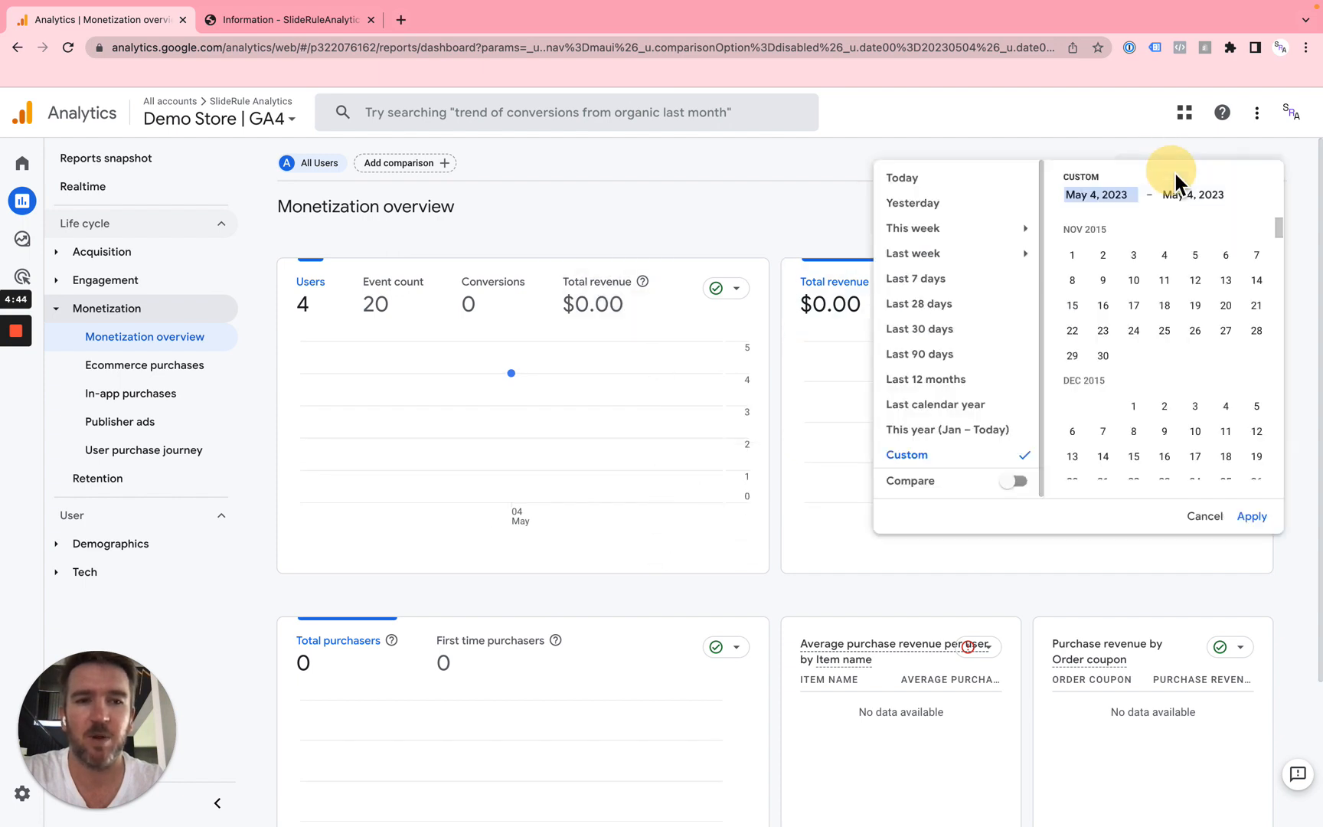
pyautogui.scroll(2, 1095, 347)
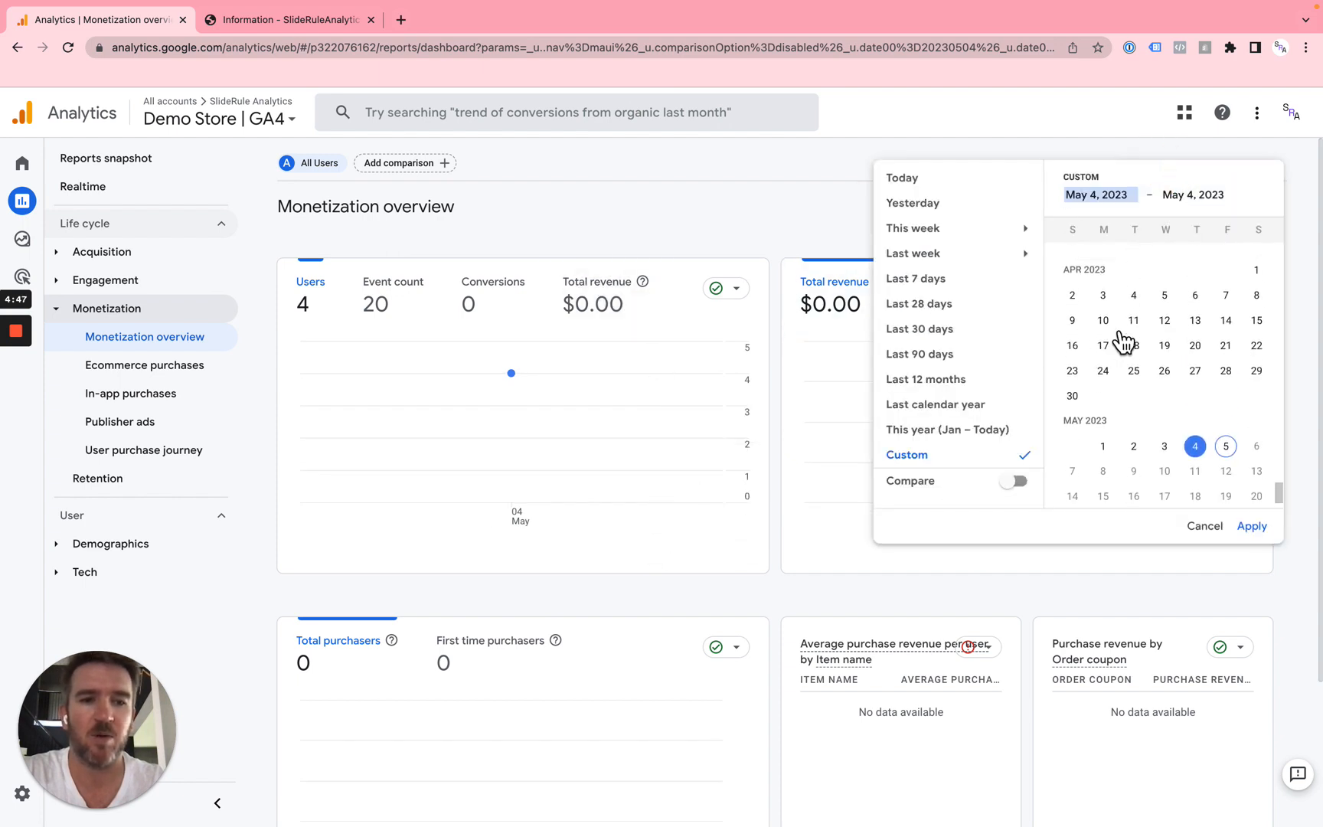
pyautogui.click(1264, 276)
pyautogui.click(1250, 528)
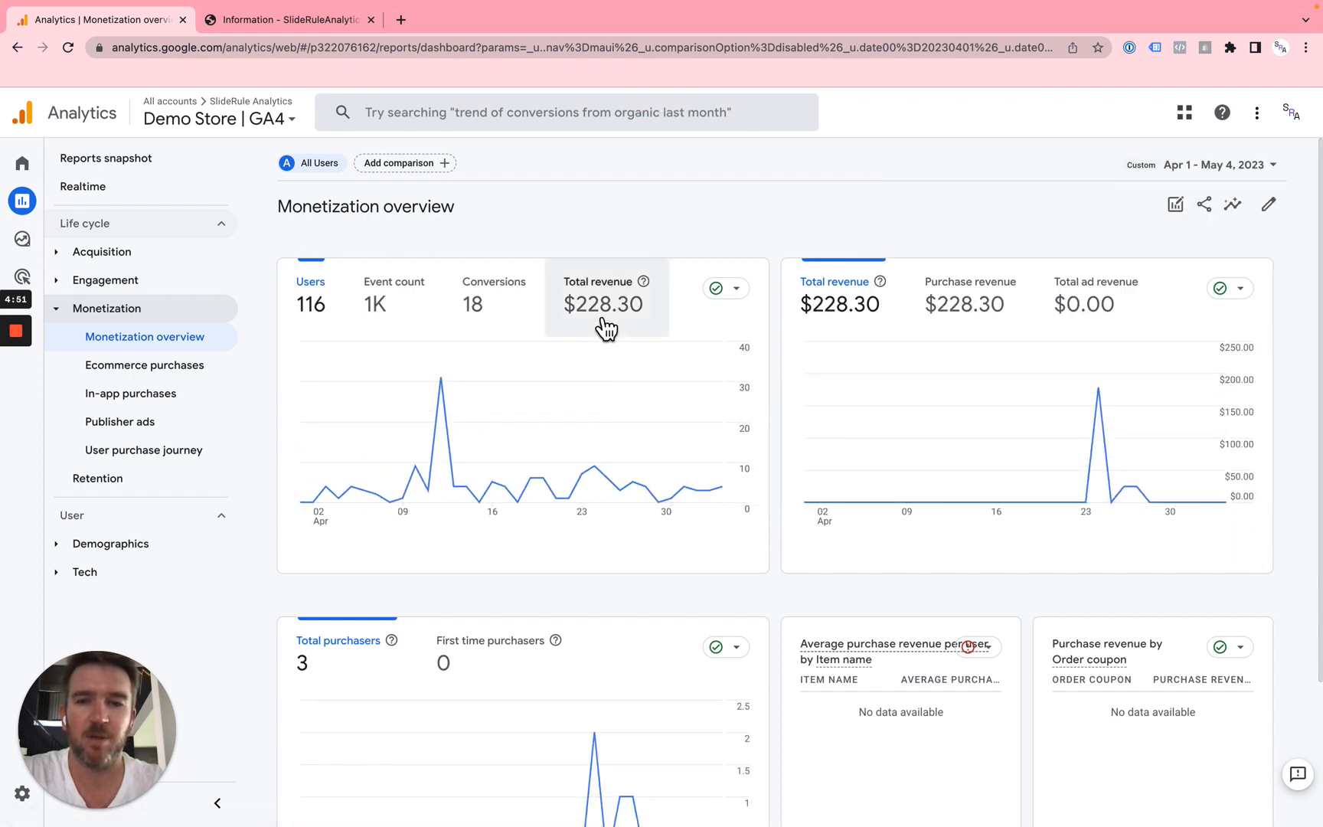
# Examine the Monetization overview's revenue and purchaser cards, and read the data status details of the Average purchase revenue per user card.
pyautogui.scroll(-2, 644, 407)
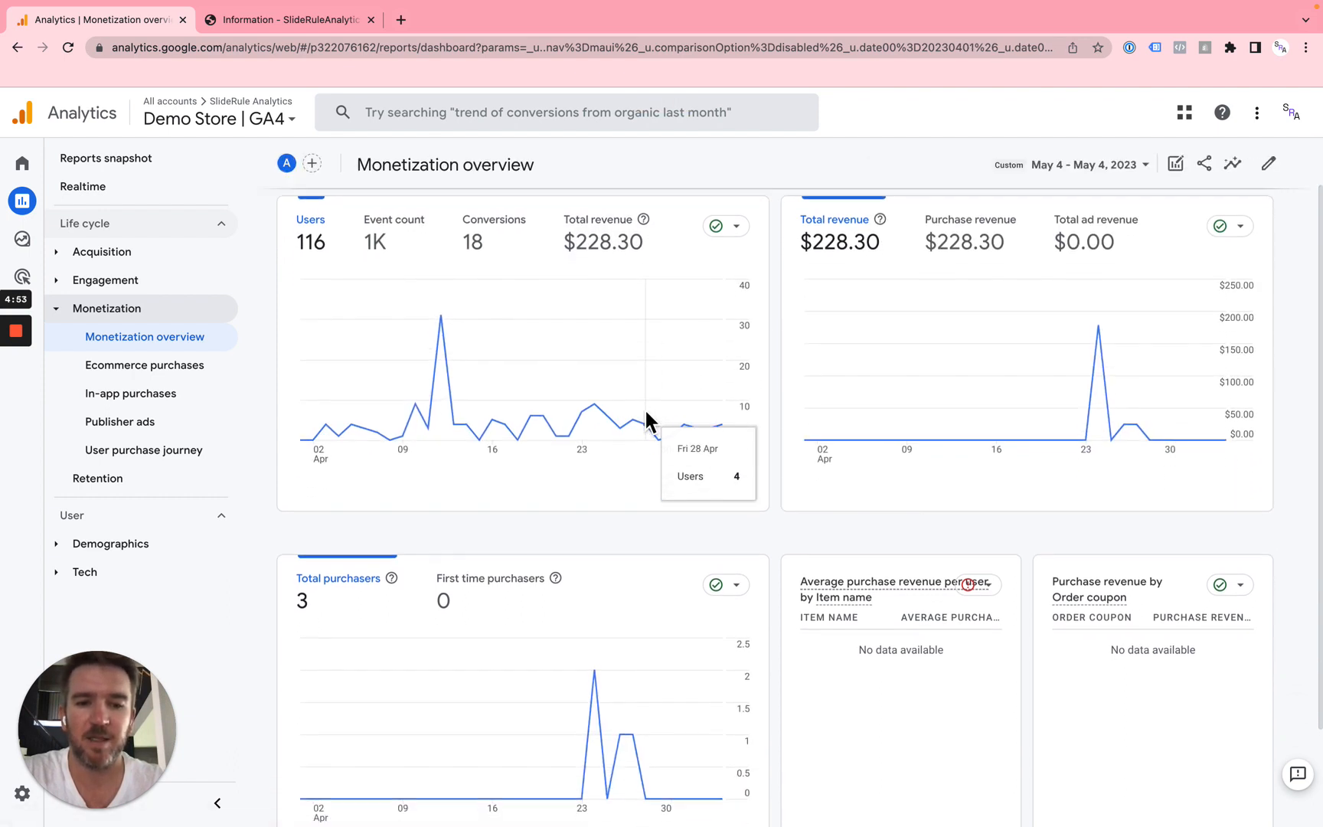
pyautogui.scroll(1, 646, 420)
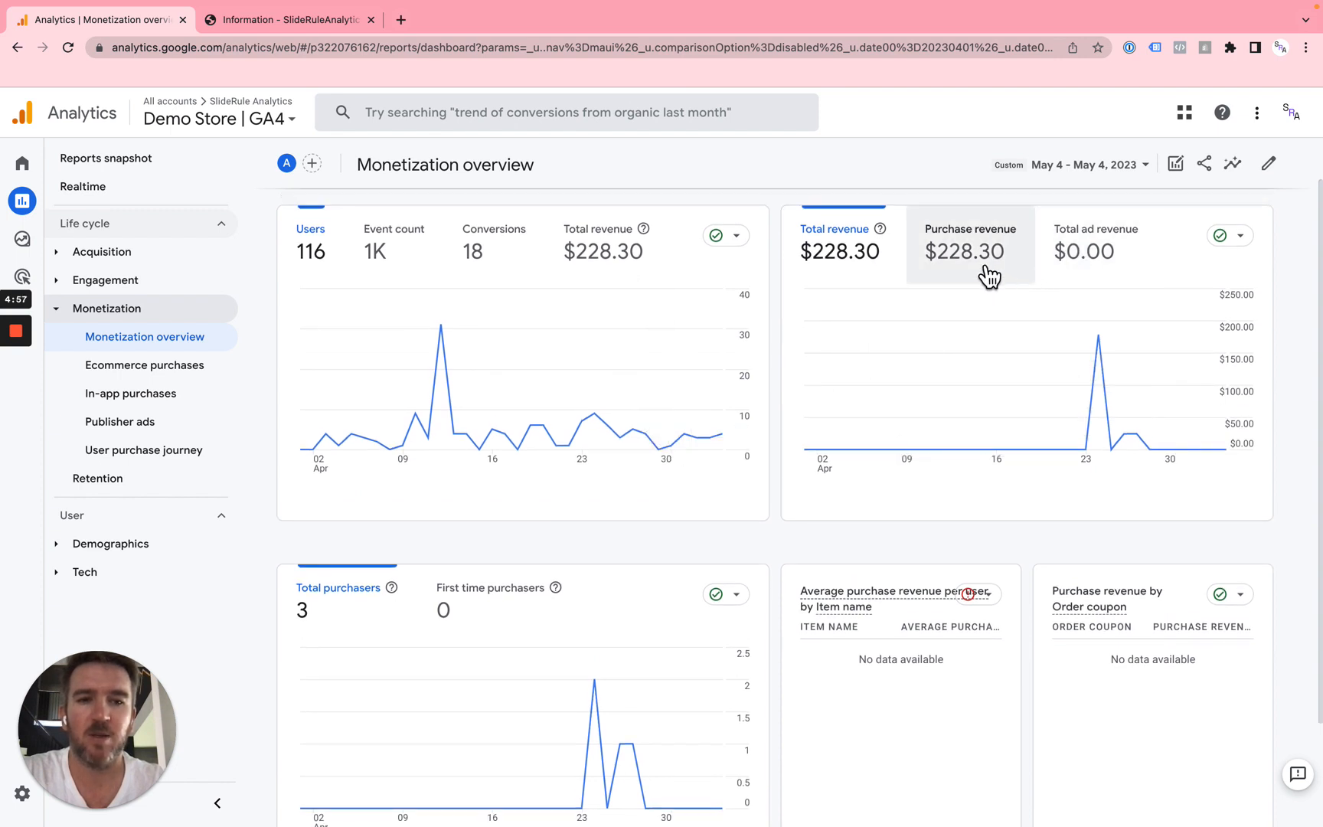
pyautogui.scroll(-3, 926, 317)
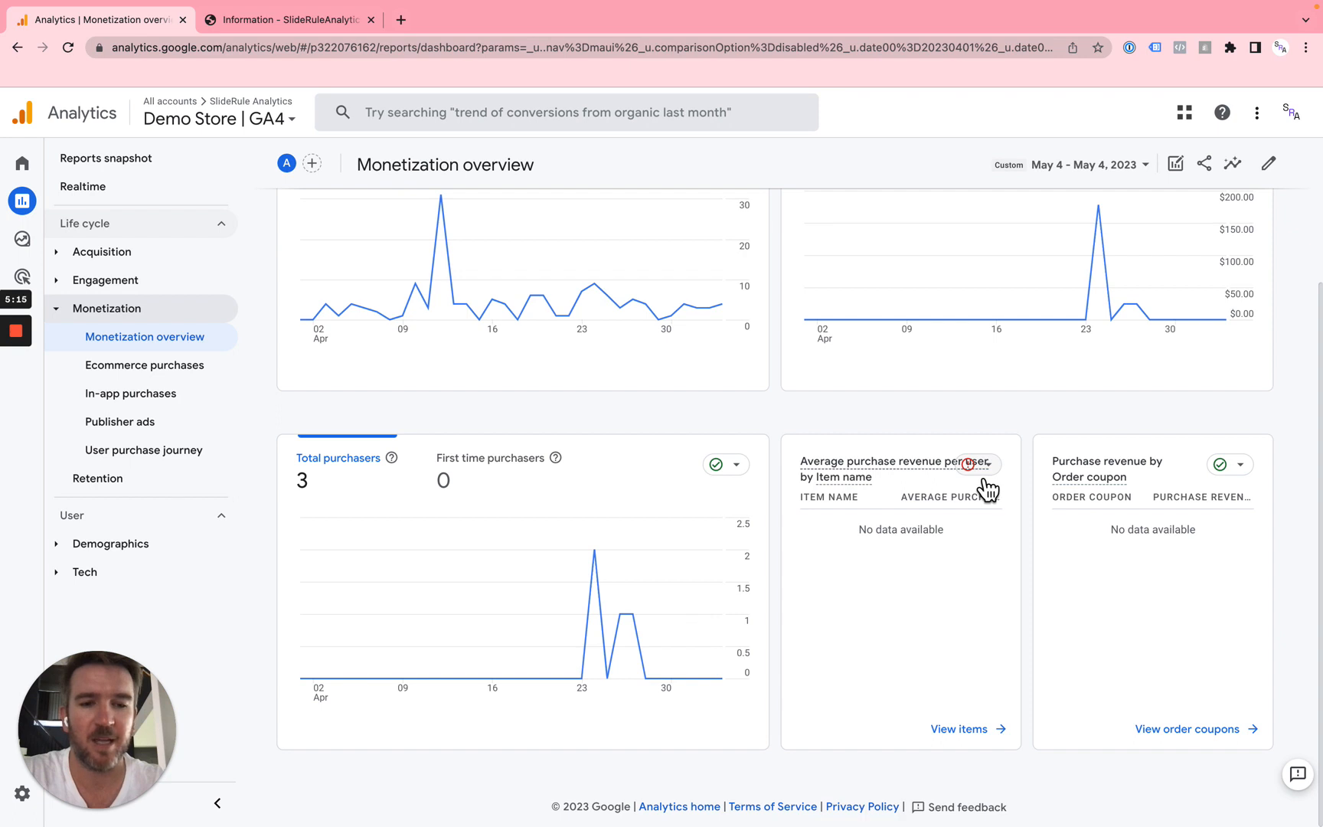
pyautogui.moveTo(977, 469)
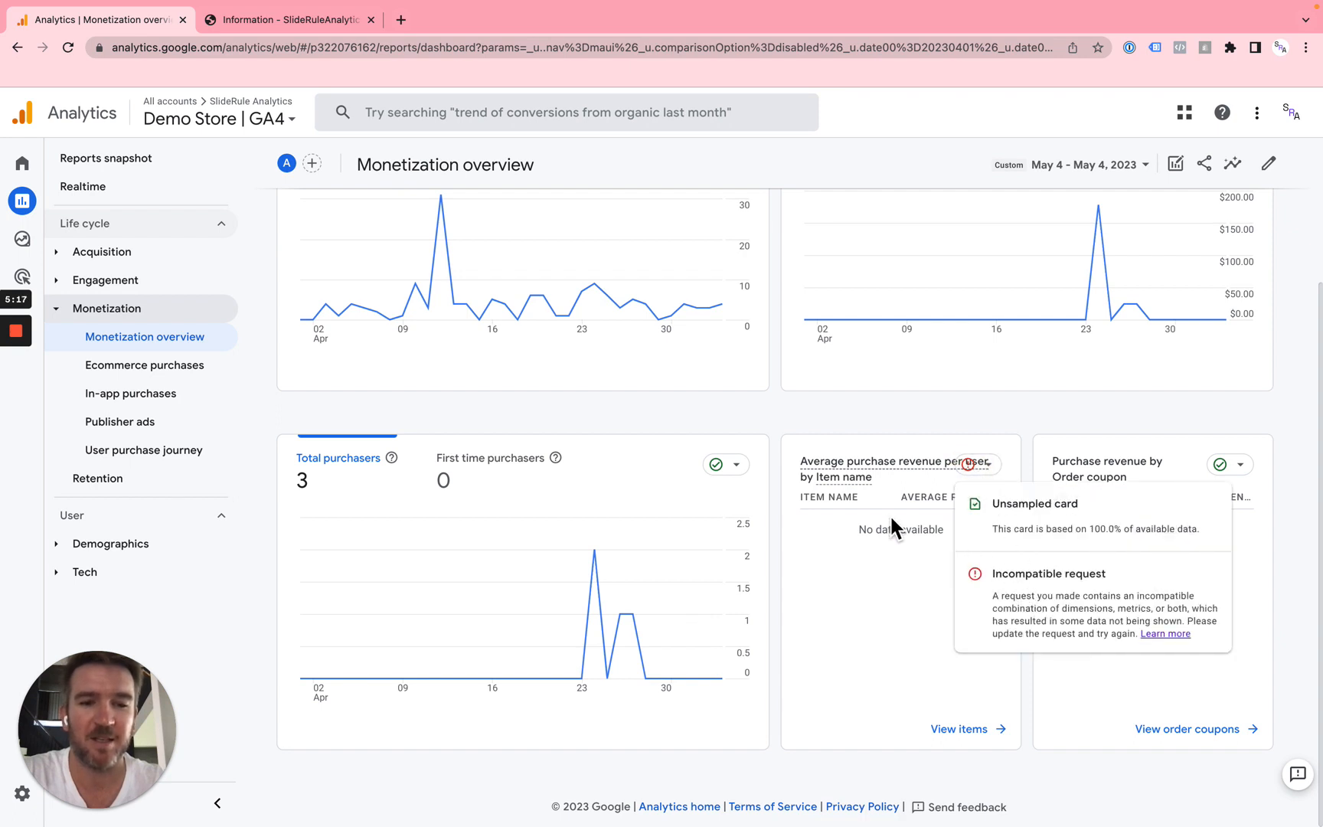
pyautogui.moveTo(990, 571); pyautogui.dragTo(1081, 596)
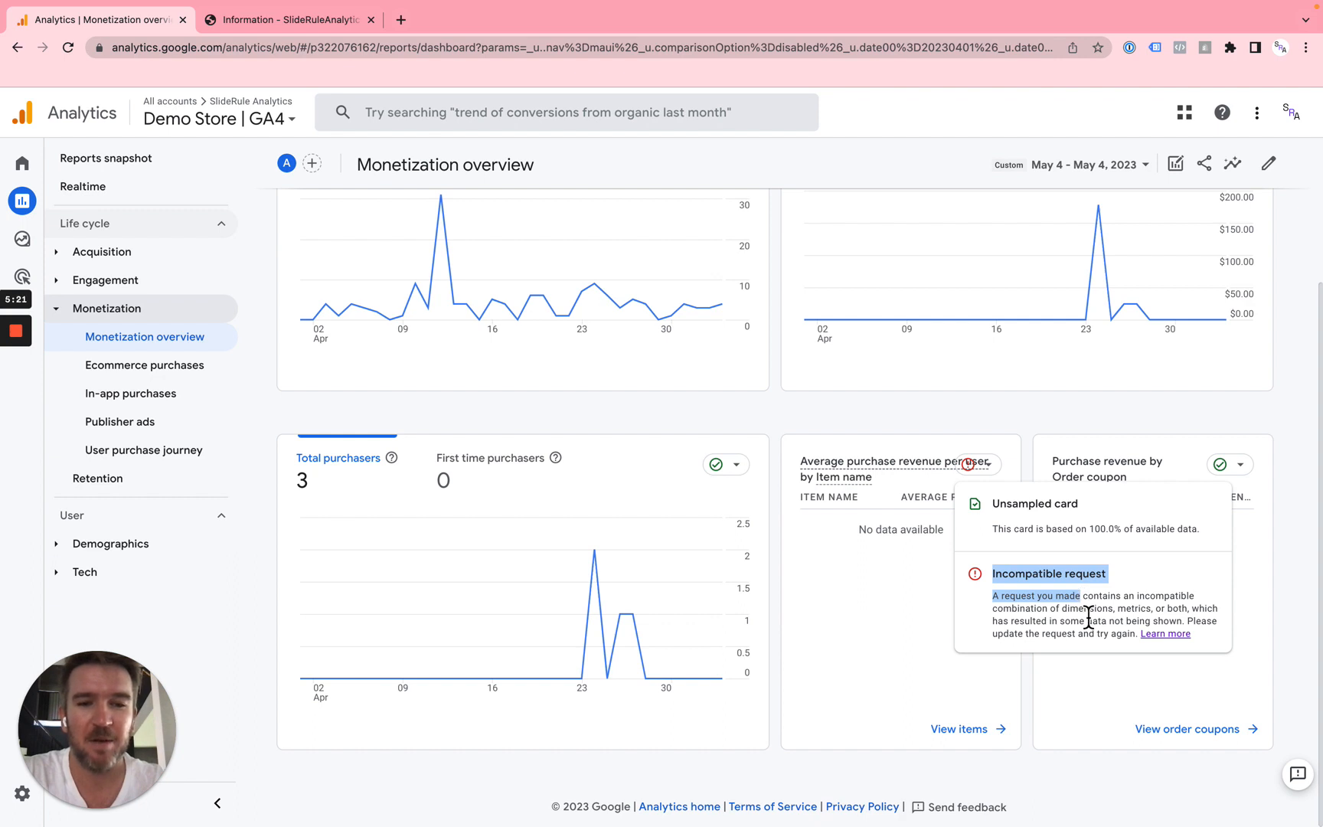
pyautogui.click(796, 447)
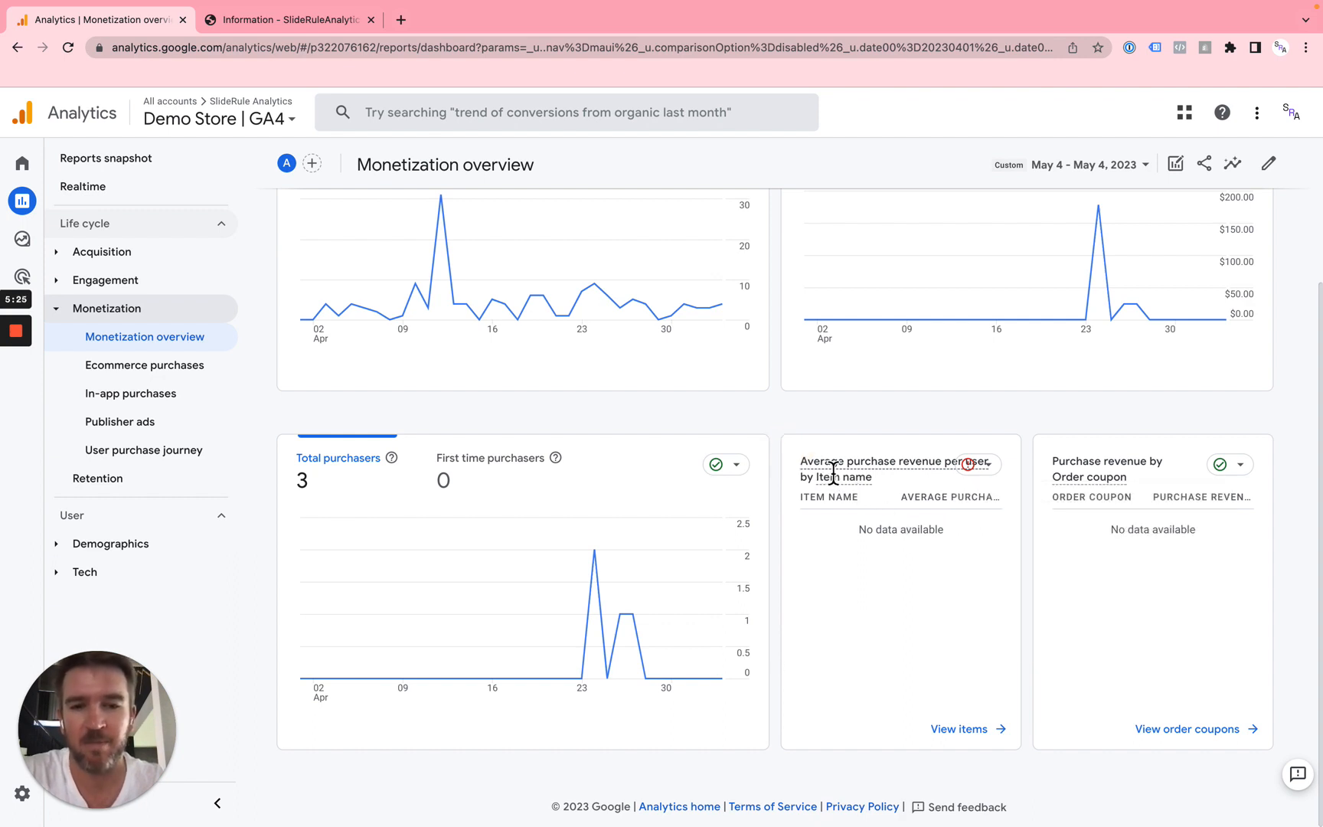
pyautogui.moveTo(830, 473)
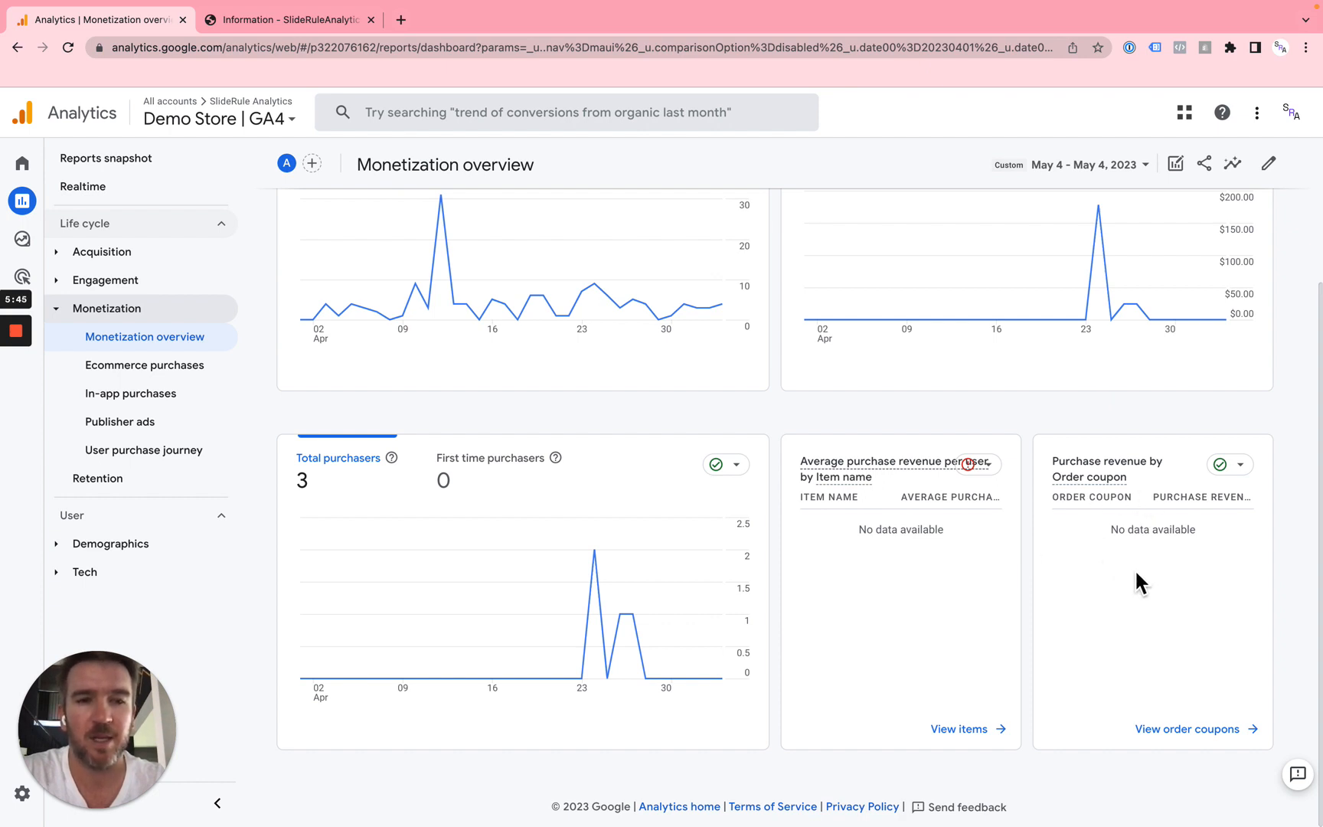
pyautogui.scroll(3, 1134, 568)
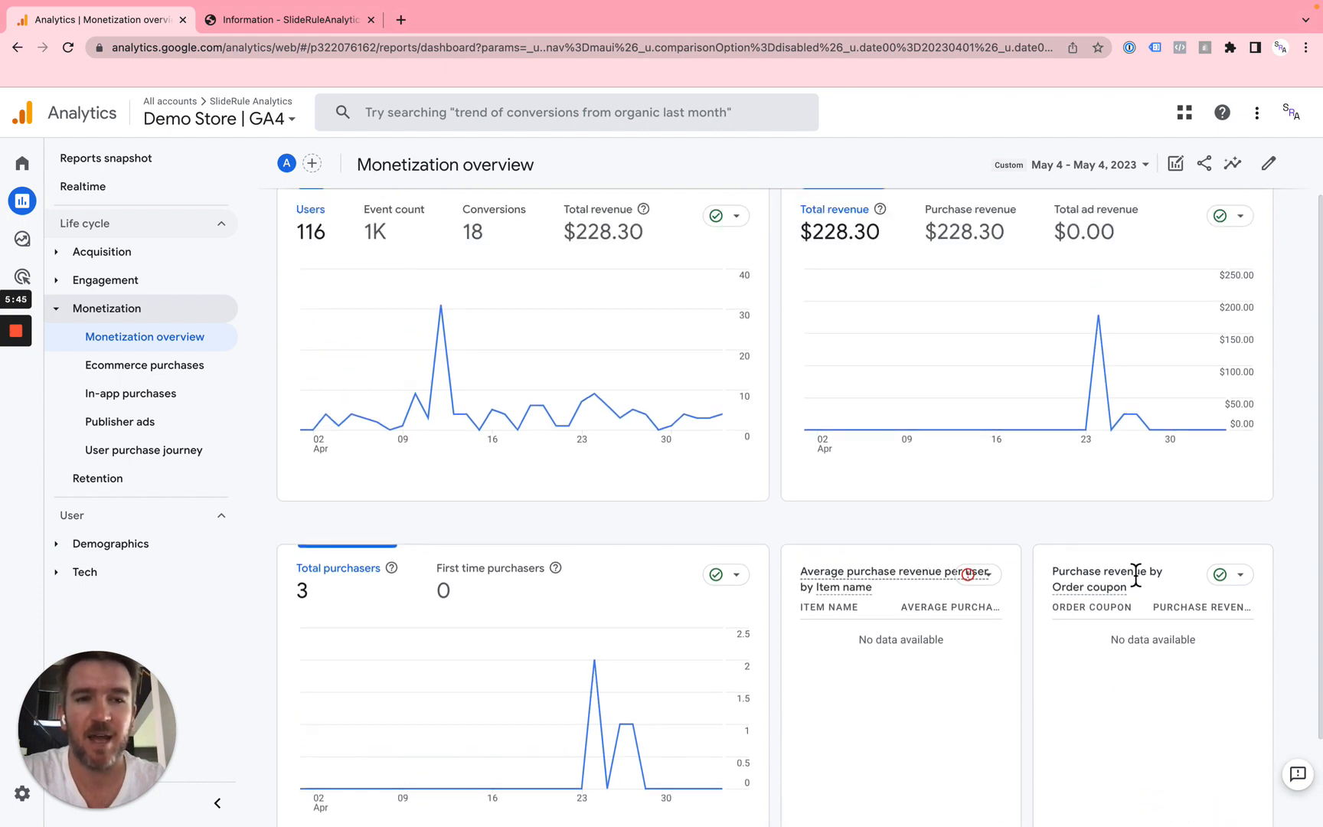
# Open the Ecommerce purchases report and examine its item charts and the views, cart additions, purchases and revenue per item.
pyautogui.click(167, 371)
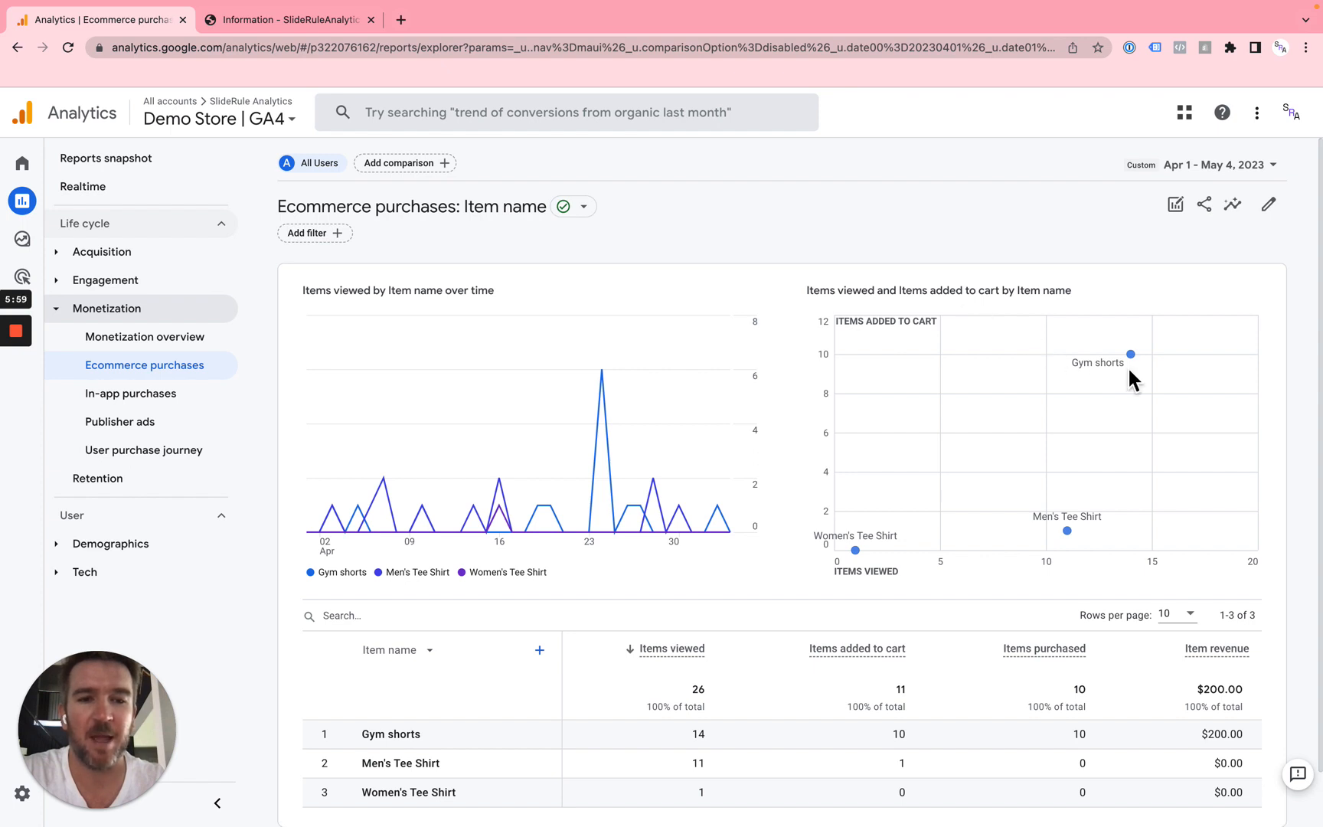
pyautogui.moveTo(1134, 365)
pyautogui.scroll(-1, 1134, 365)
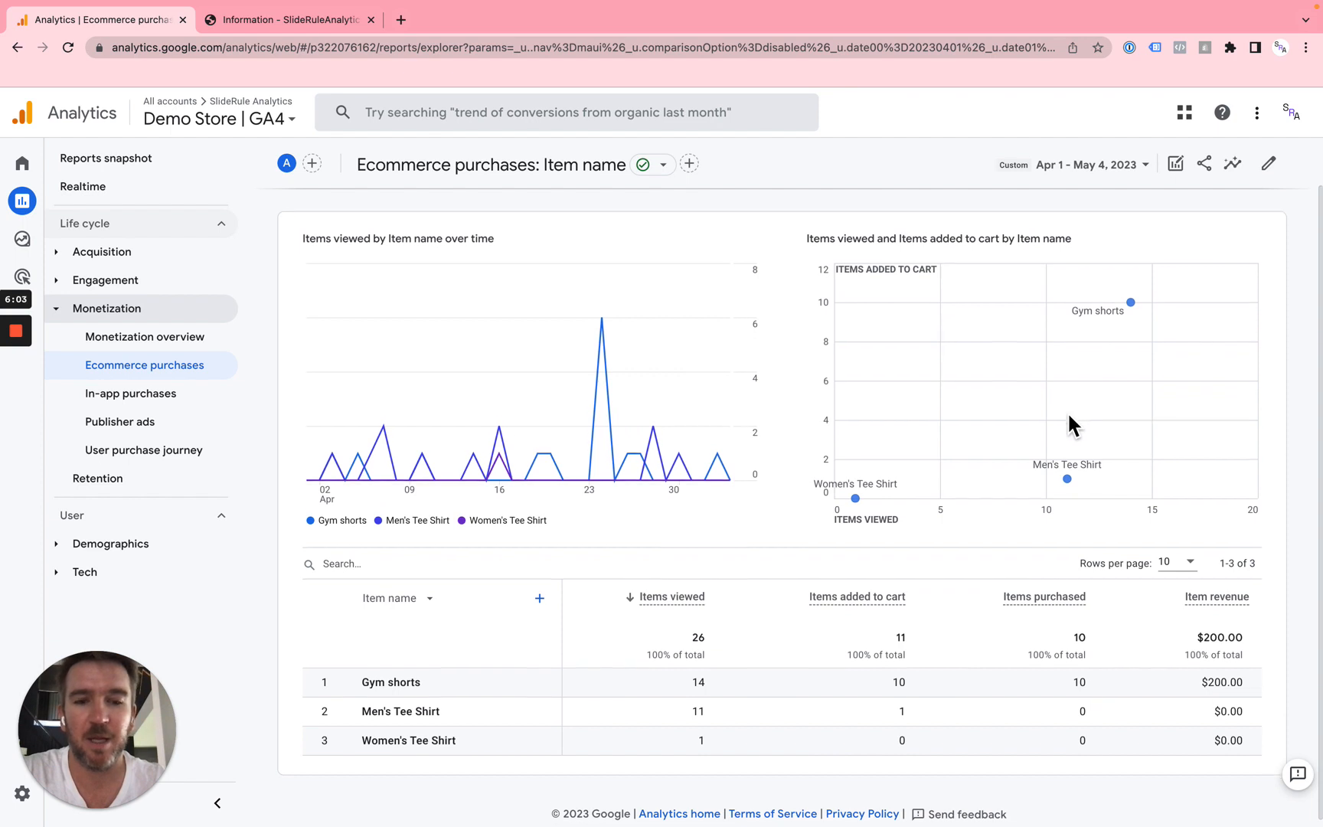
pyautogui.scroll(-1, 1068, 411)
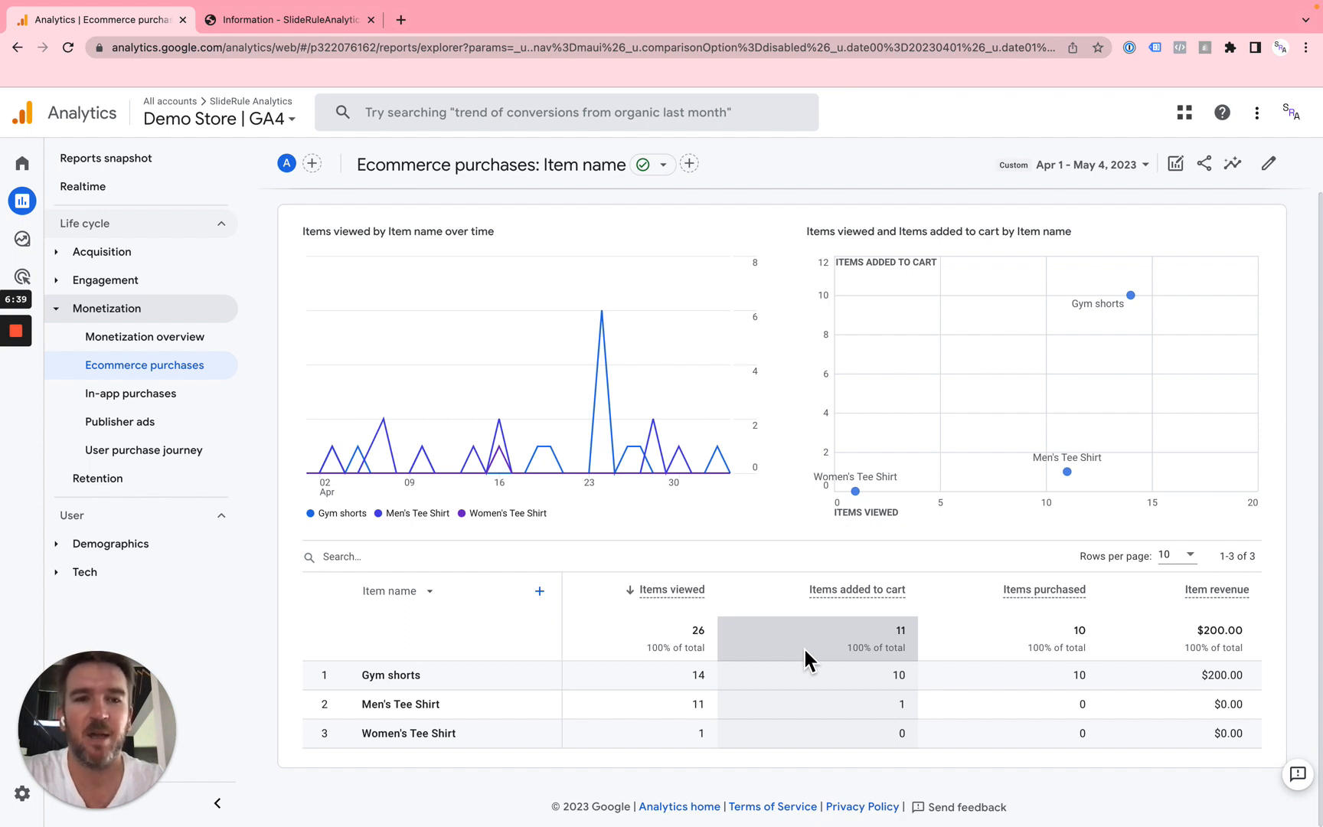
# Create a blank exploration and review the available exploration techniques, keeping Free form.
pyautogui.moveTo(21, 198)
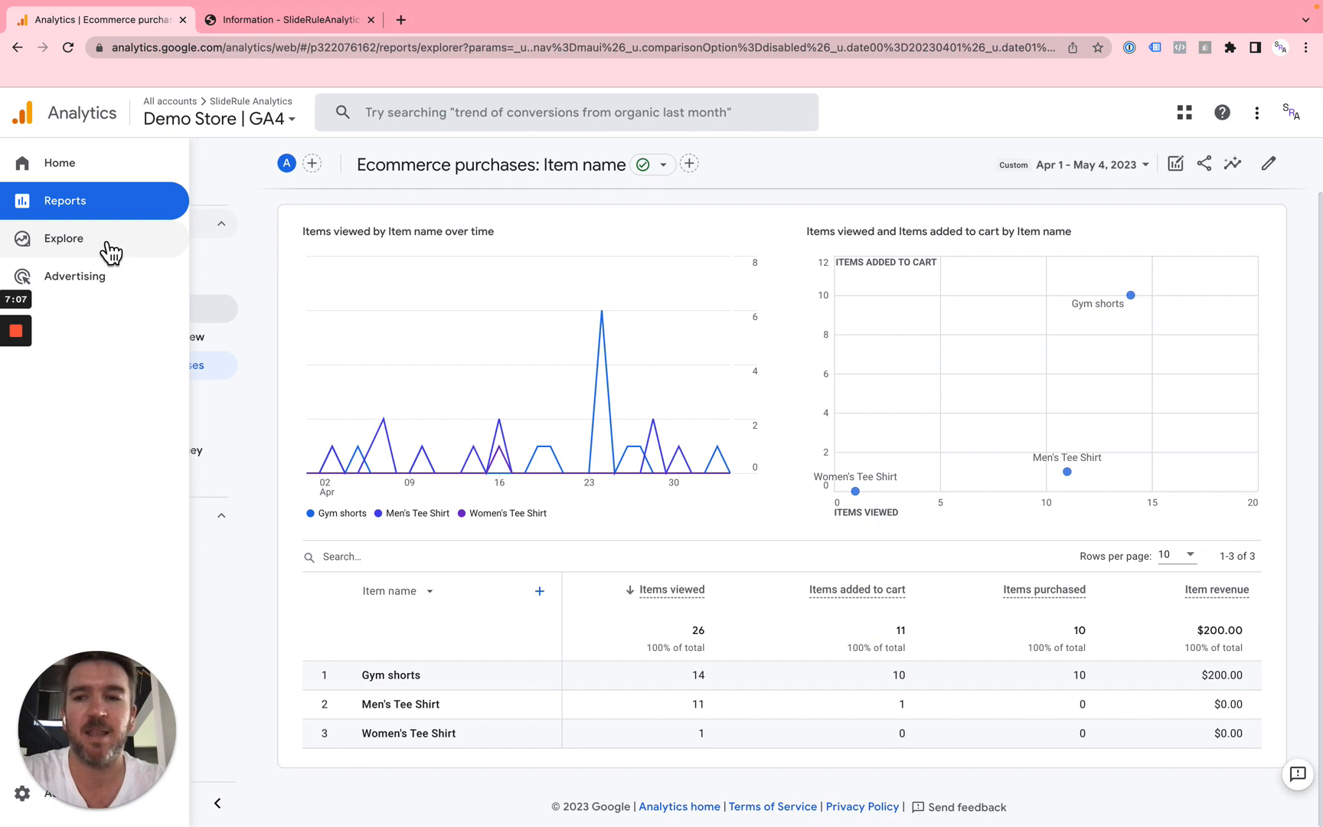
pyautogui.click(110, 249)
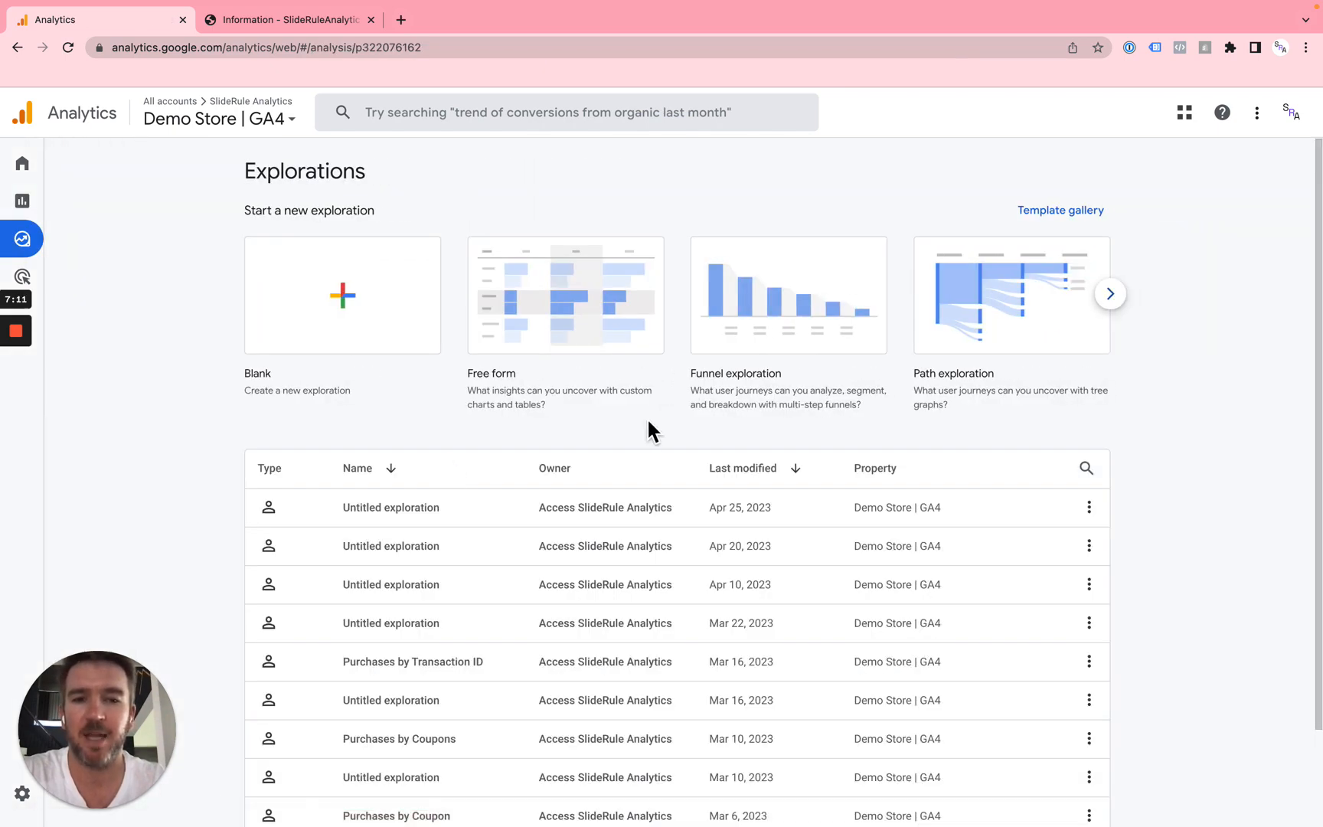
pyautogui.click(346, 314)
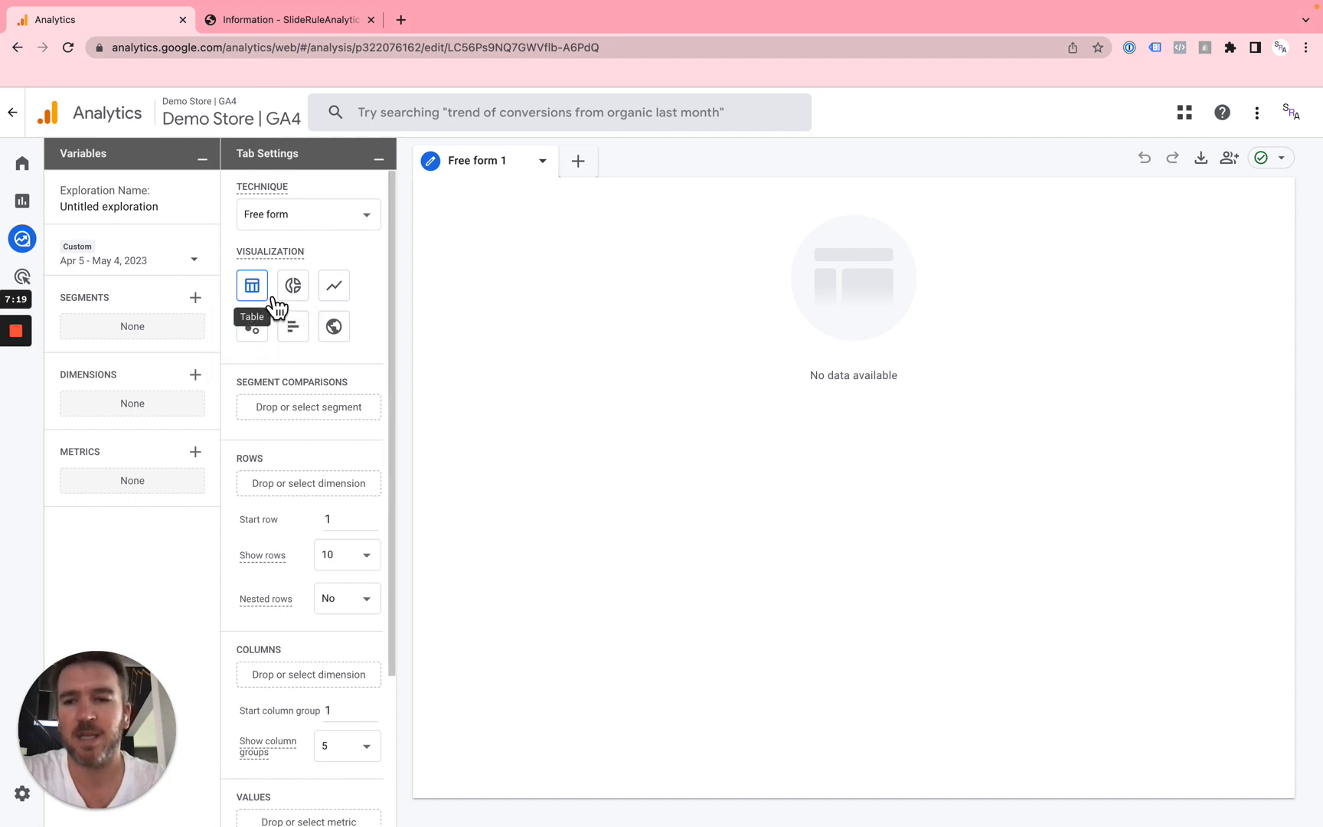
pyautogui.click(331, 217)
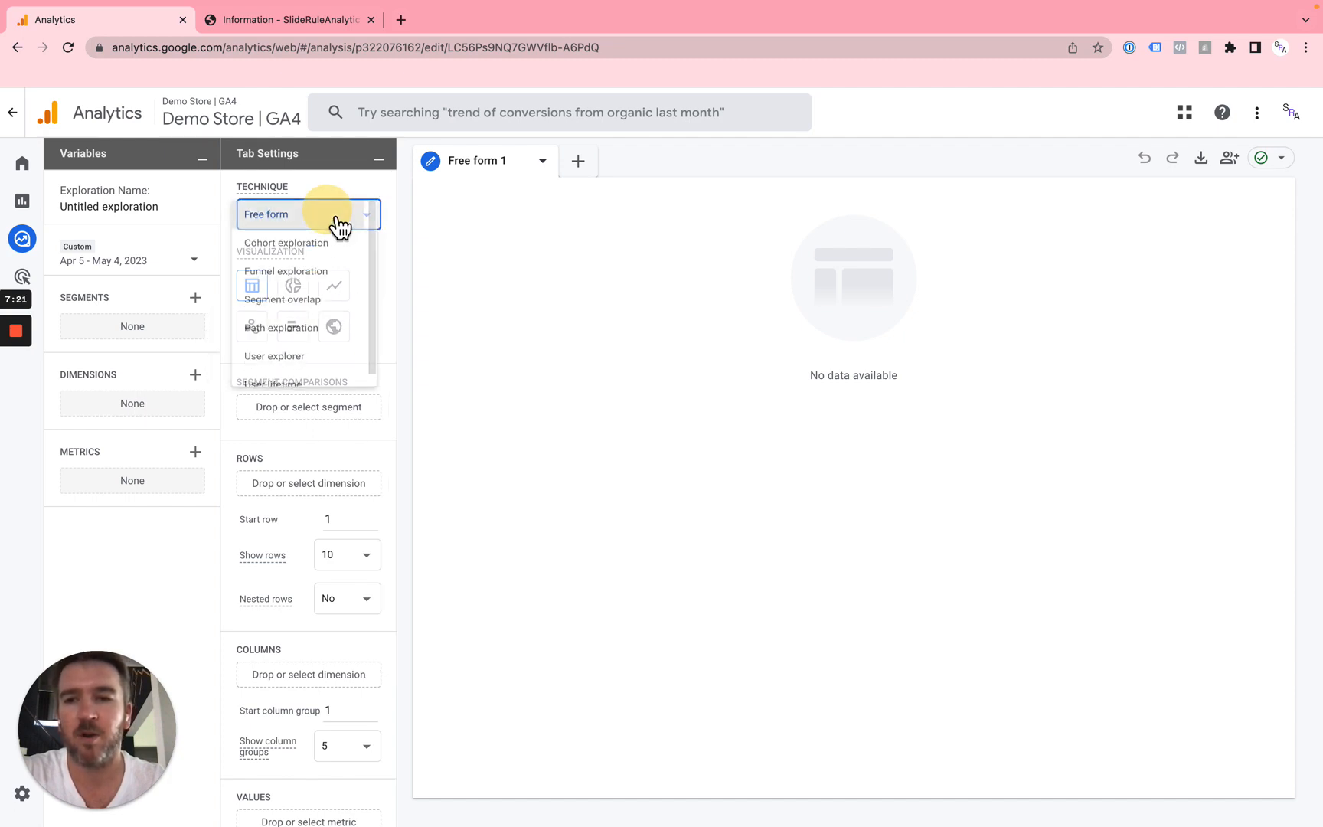
pyautogui.click(466, 367)
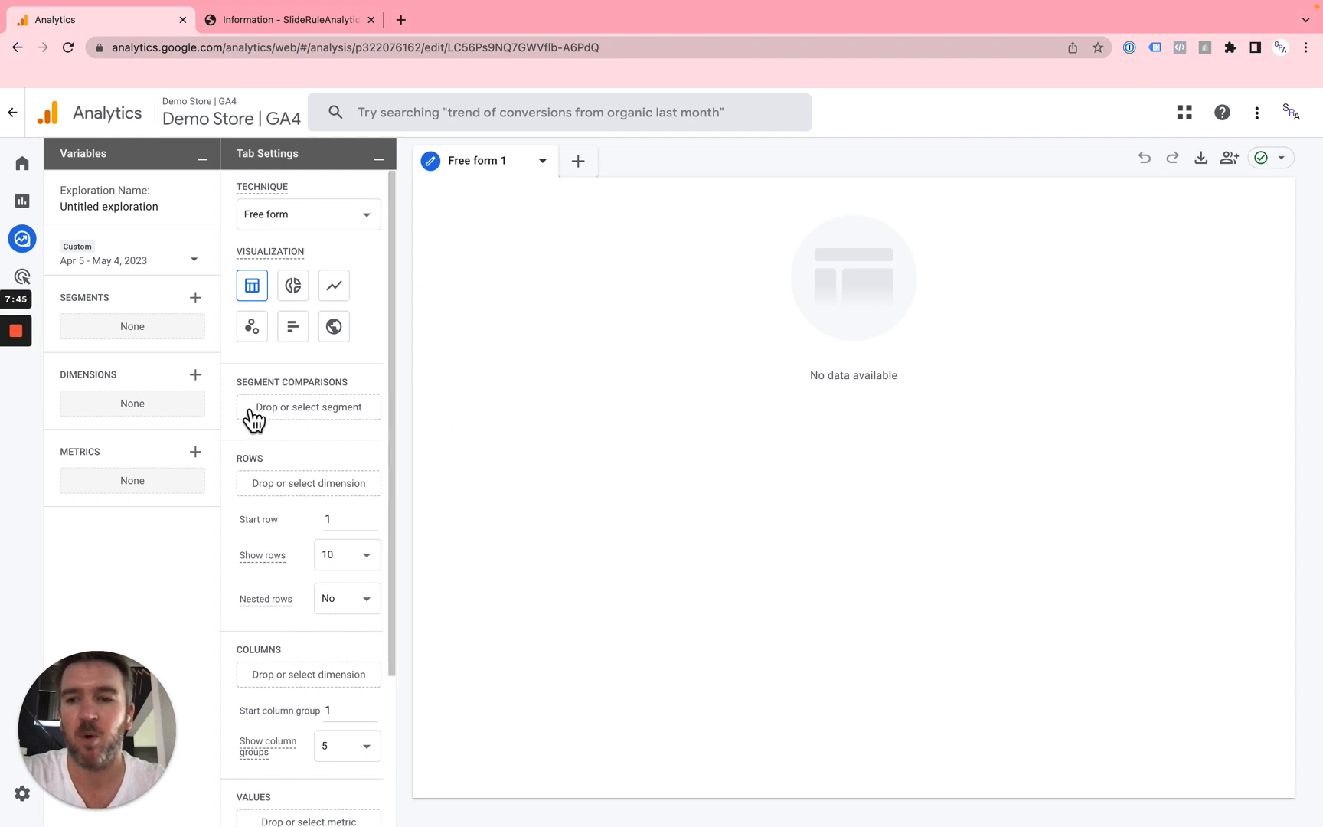
# Search the exploration's available dimensions for "Date" and select the Date dimension.
pyautogui.click(197, 377)
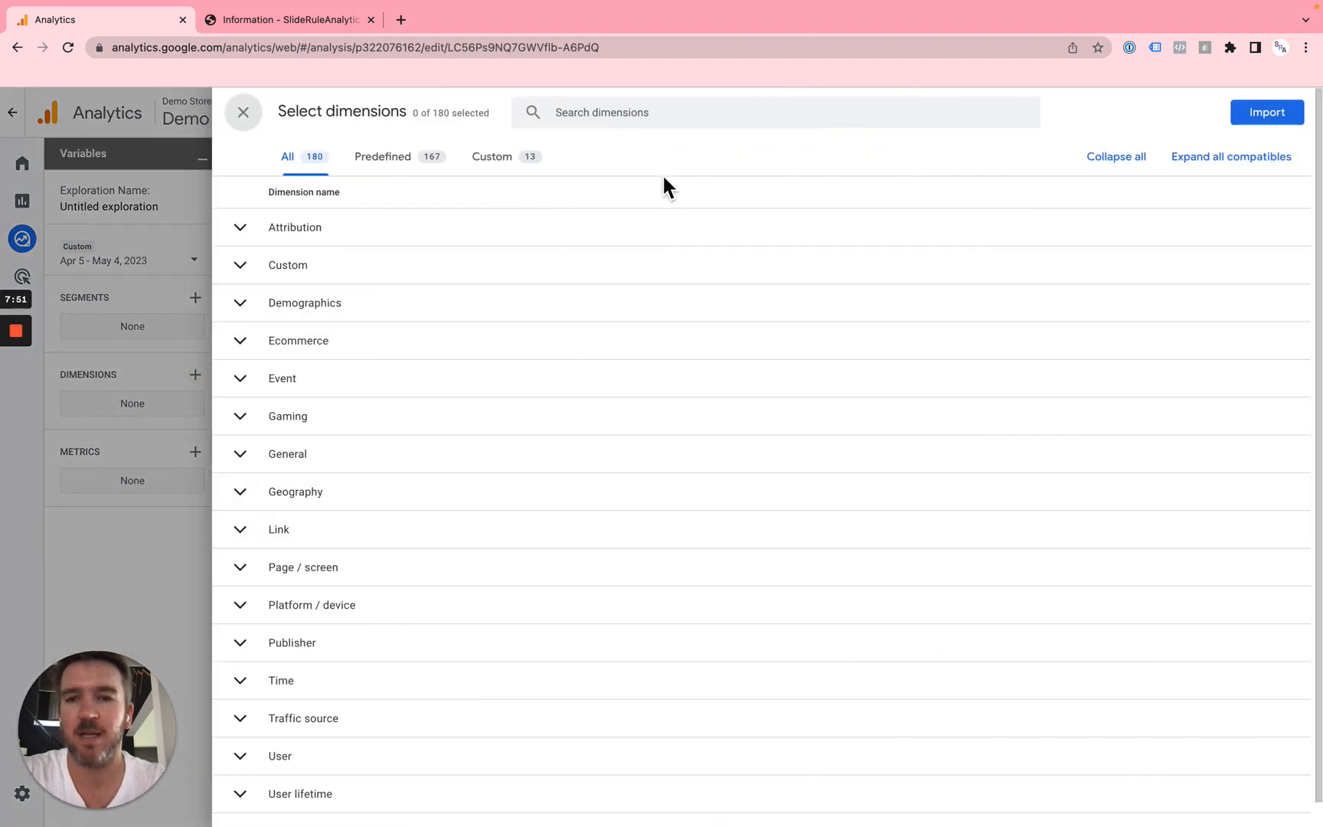
pyautogui.click(641, 130)
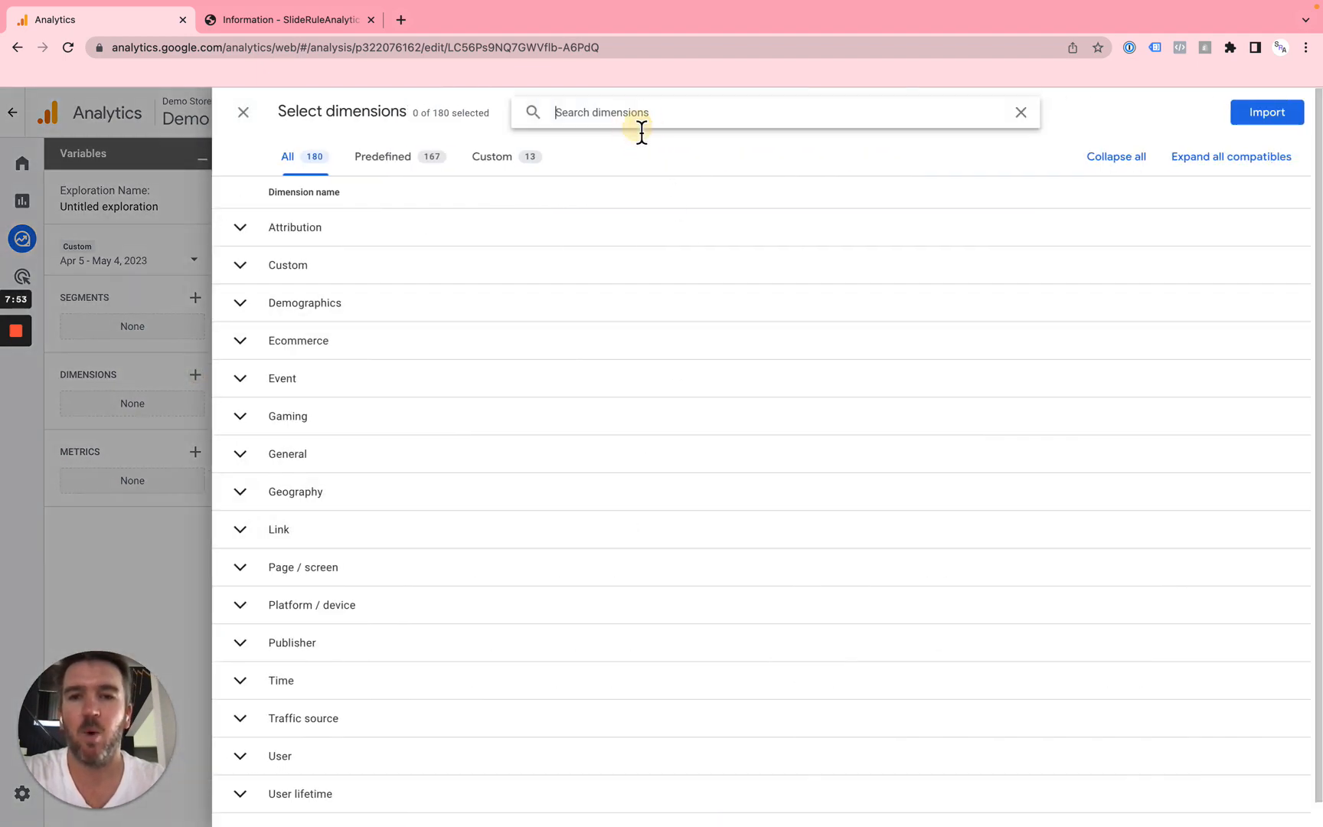
pyautogui.write('Date')
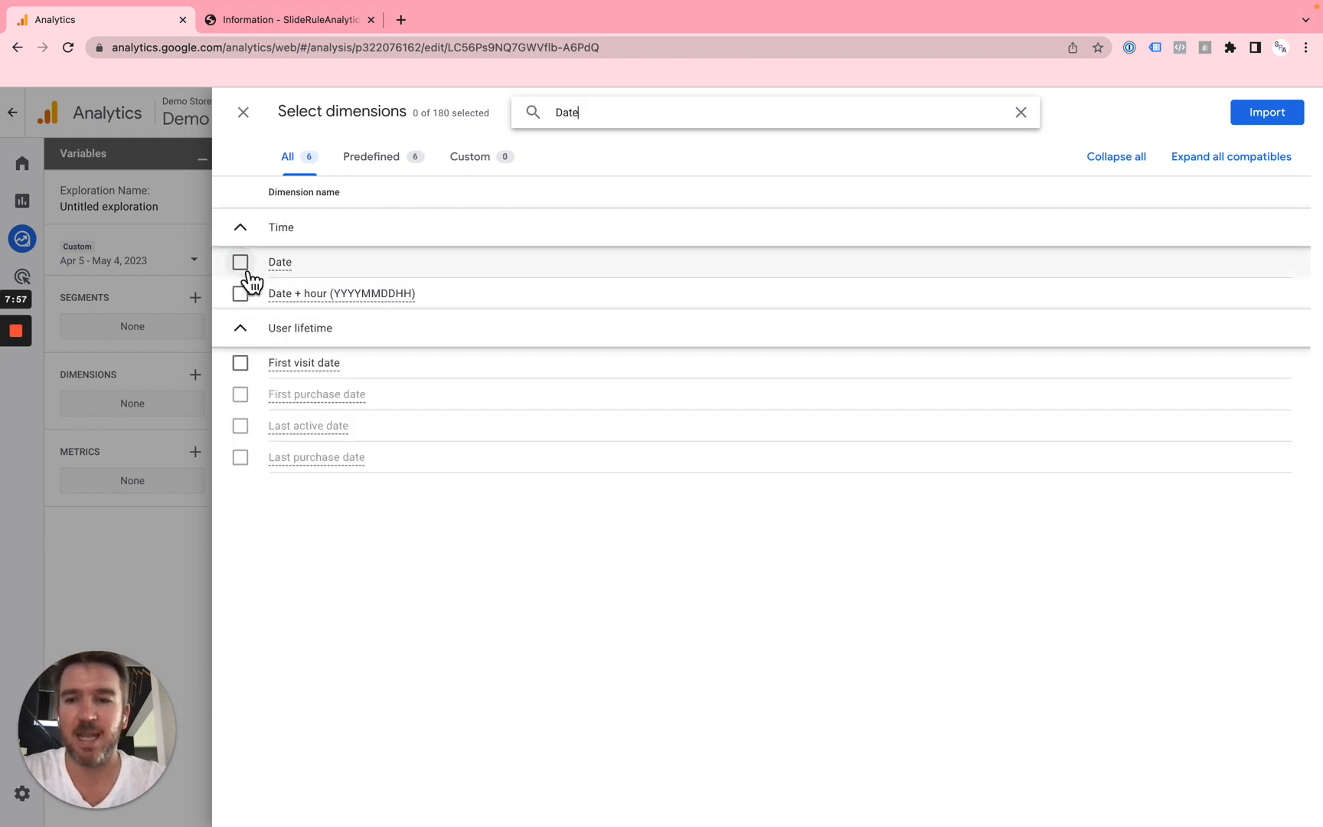
pyautogui.click(248, 272)
# Search the available dimensions for "trans", select Transaction ID and import it together with Date into the exploration.
pyautogui.doubleClick(575, 112)
pyautogui.press('BackSpace')
pyautogui.write('t')
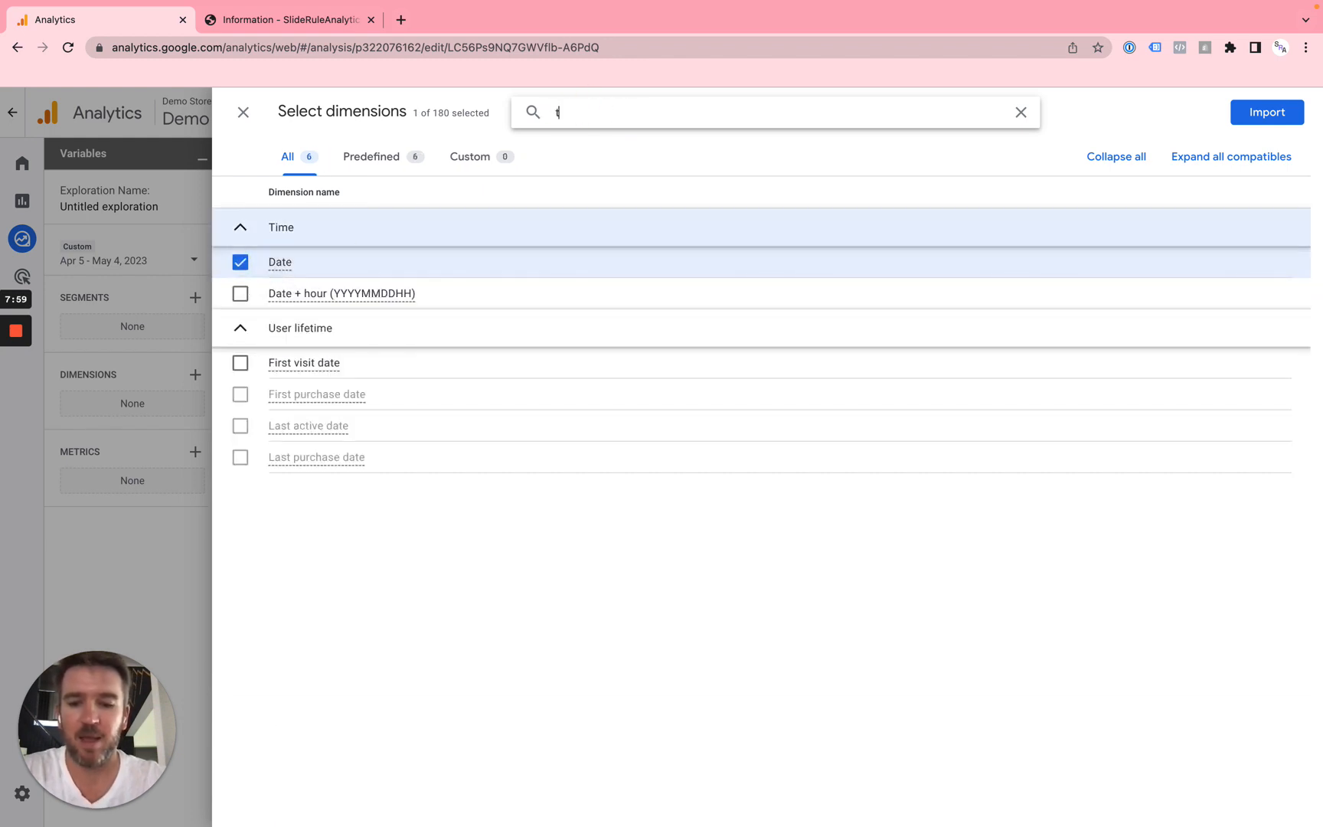
pyautogui.write('rans')
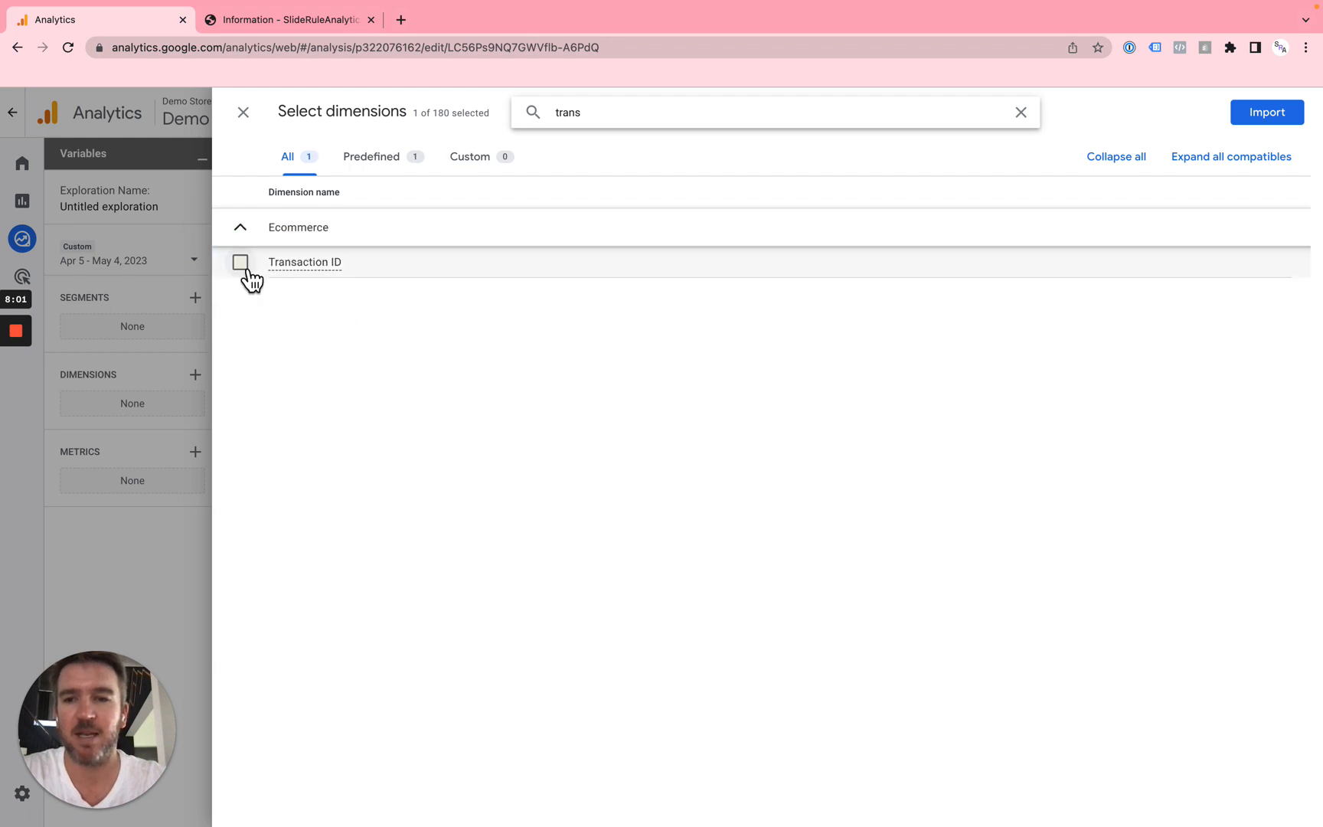
pyautogui.click(241, 264)
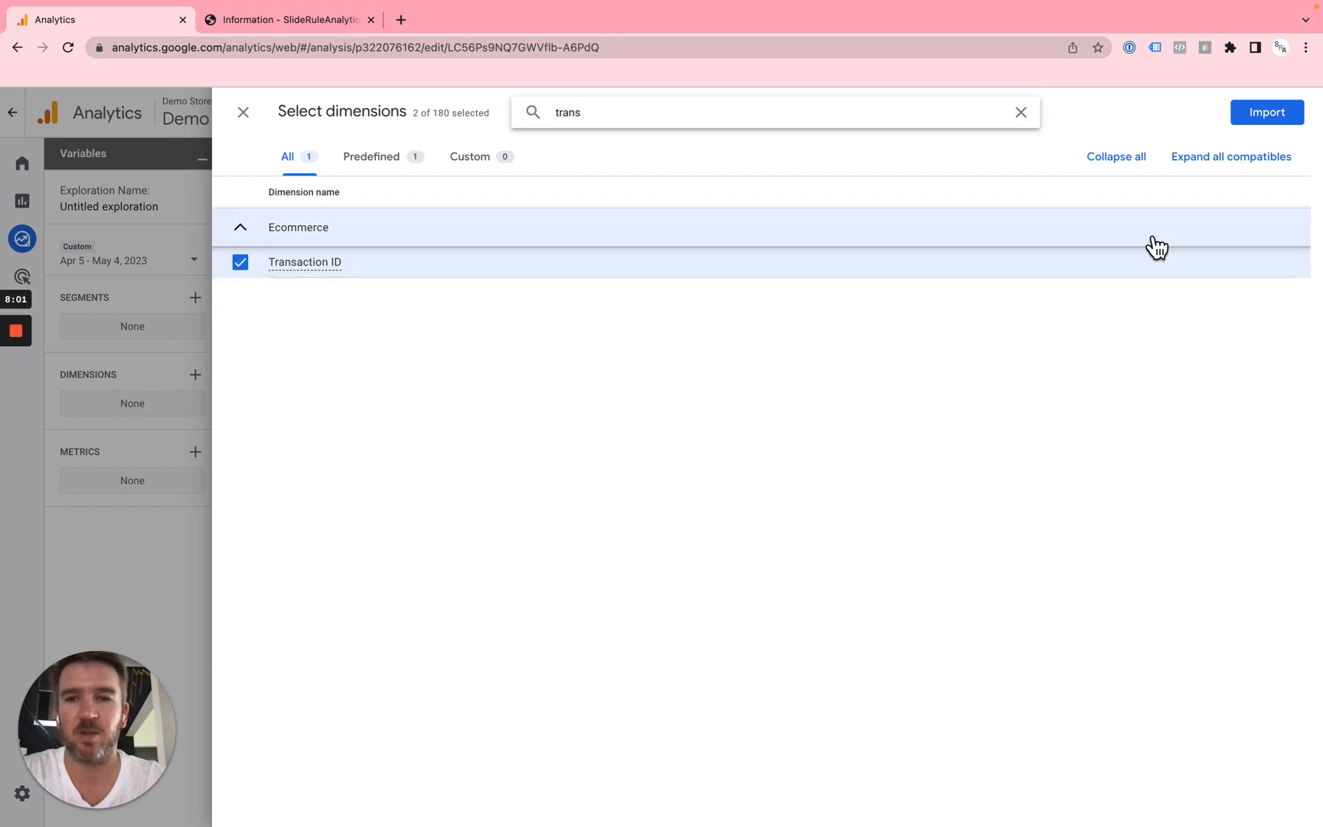
pyautogui.click(1292, 125)
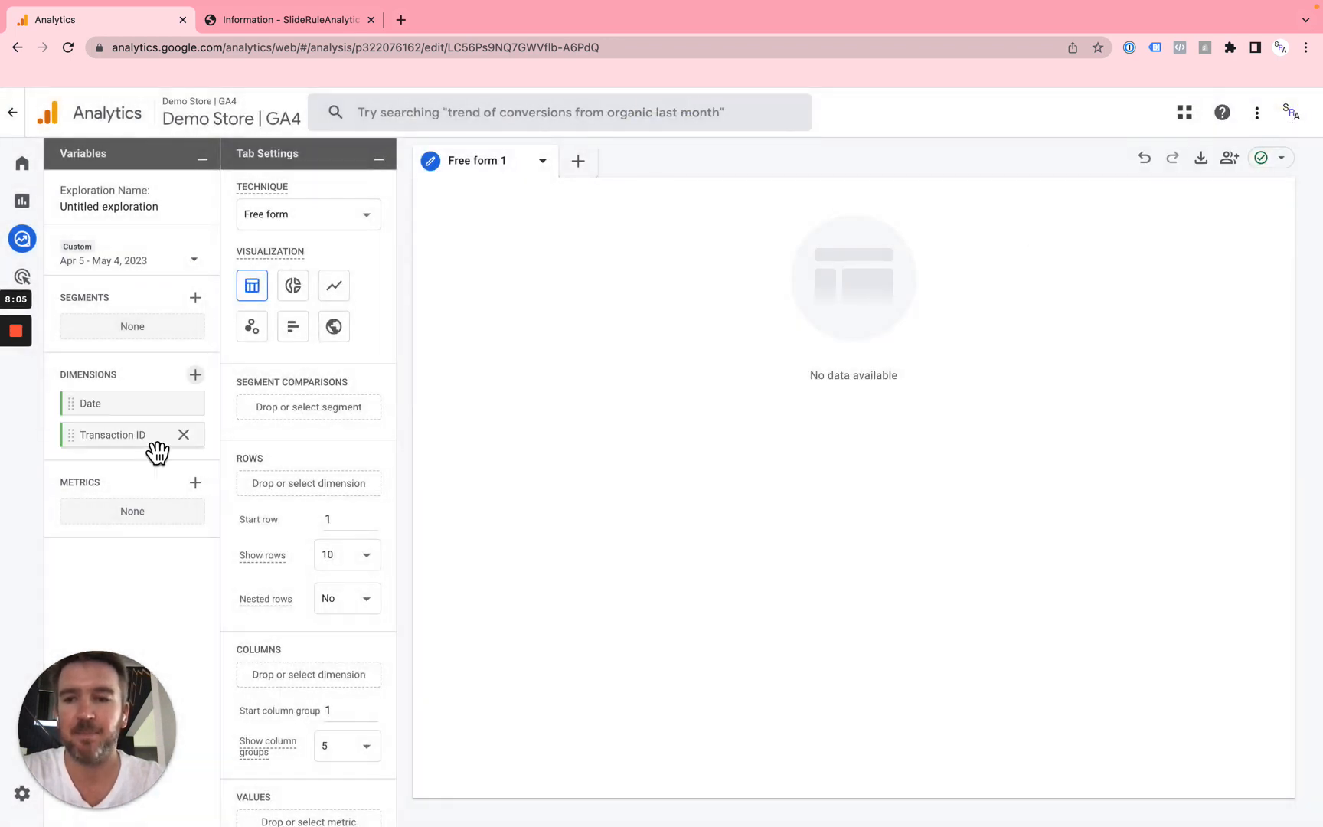
# Search the available metrics for "purchase" and import Purchases and Purchase revenue into the exploration.
pyautogui.click(200, 486)
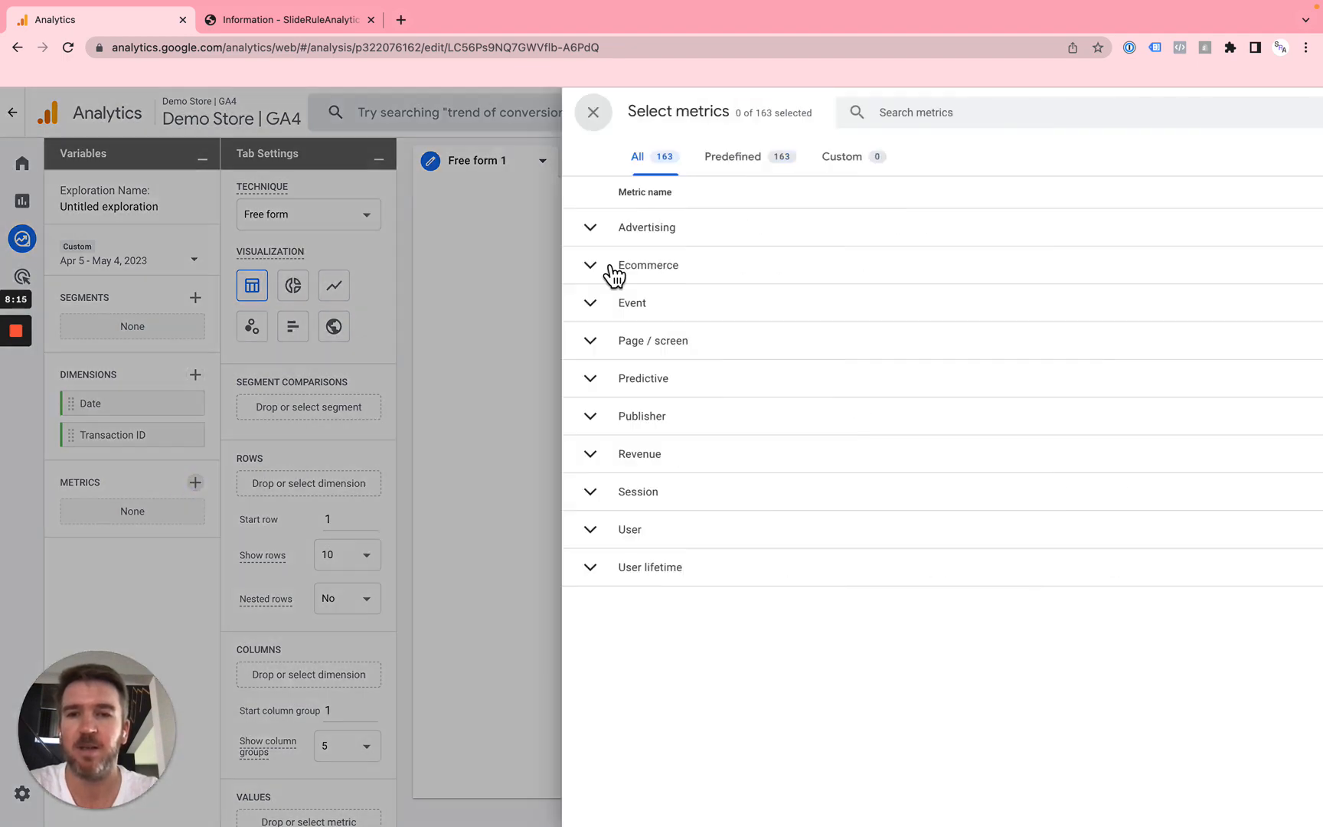
pyautogui.click(688, 123)
pyautogui.write('purchase')
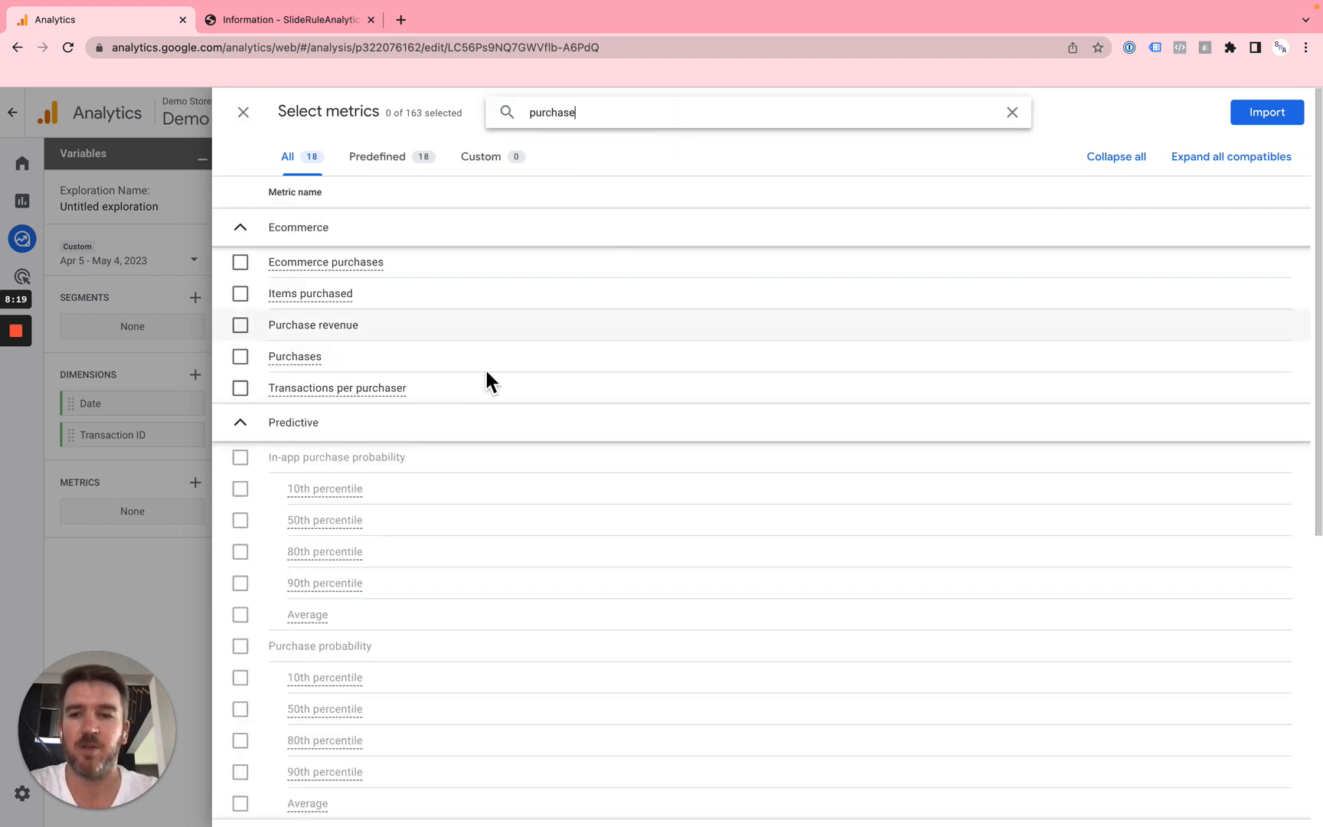
pyautogui.moveTo(379, 369)
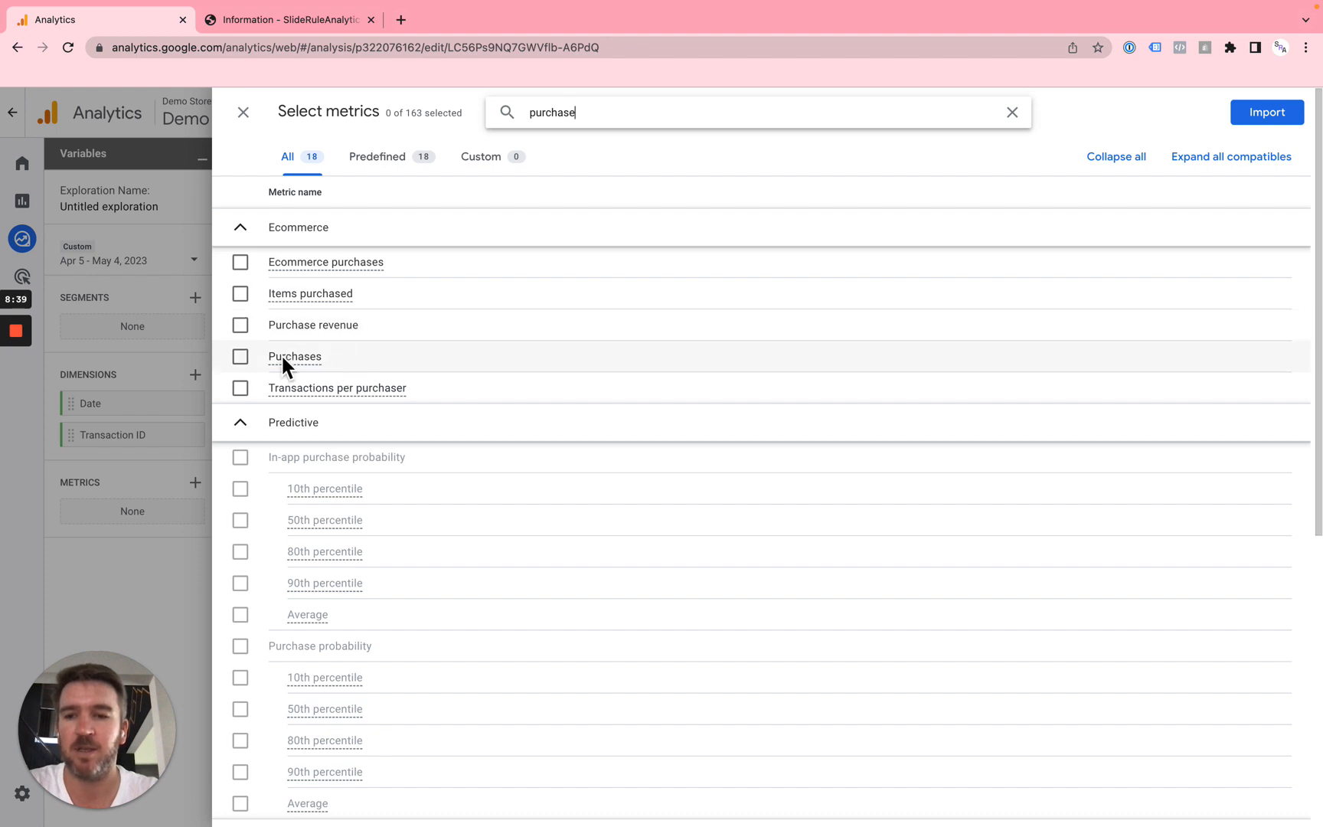
pyautogui.click(243, 358)
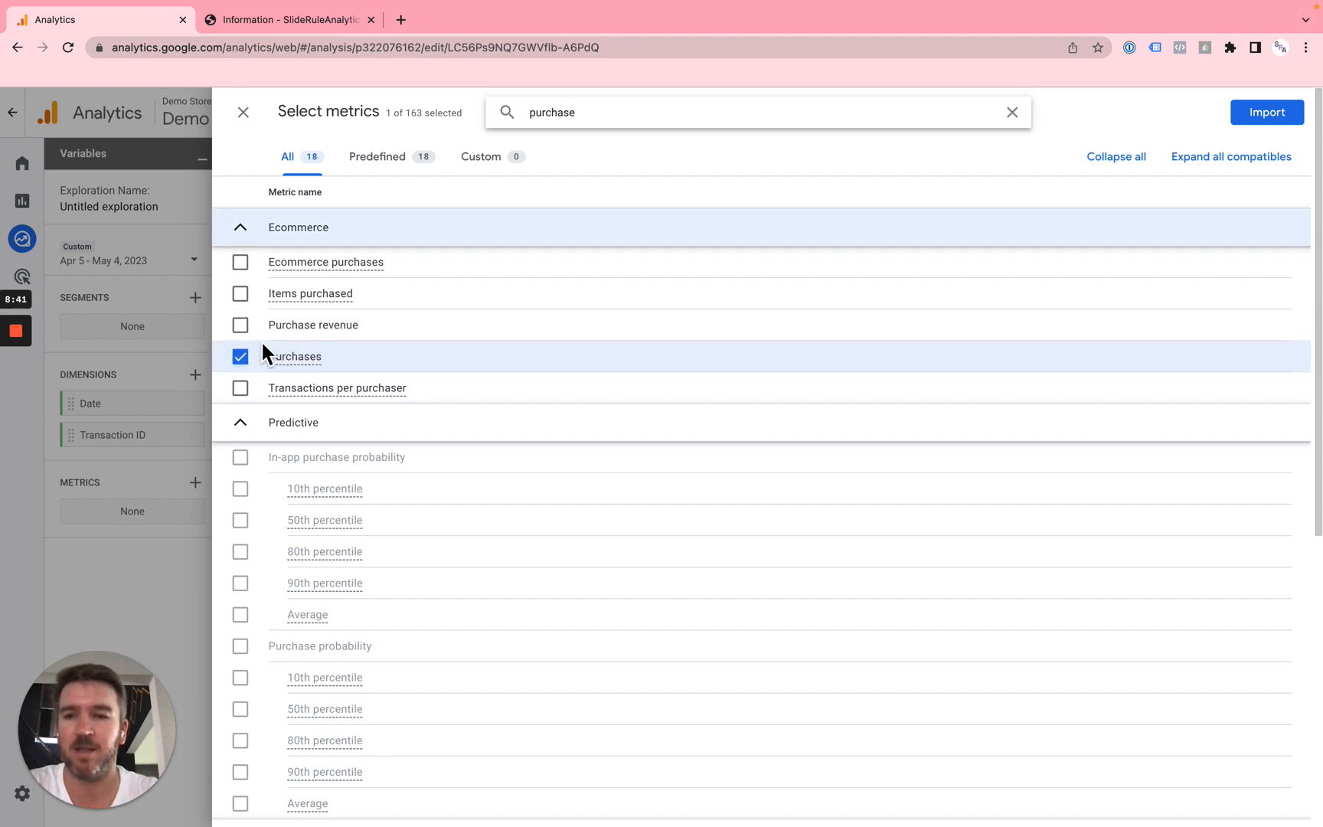
pyautogui.click(247, 328)
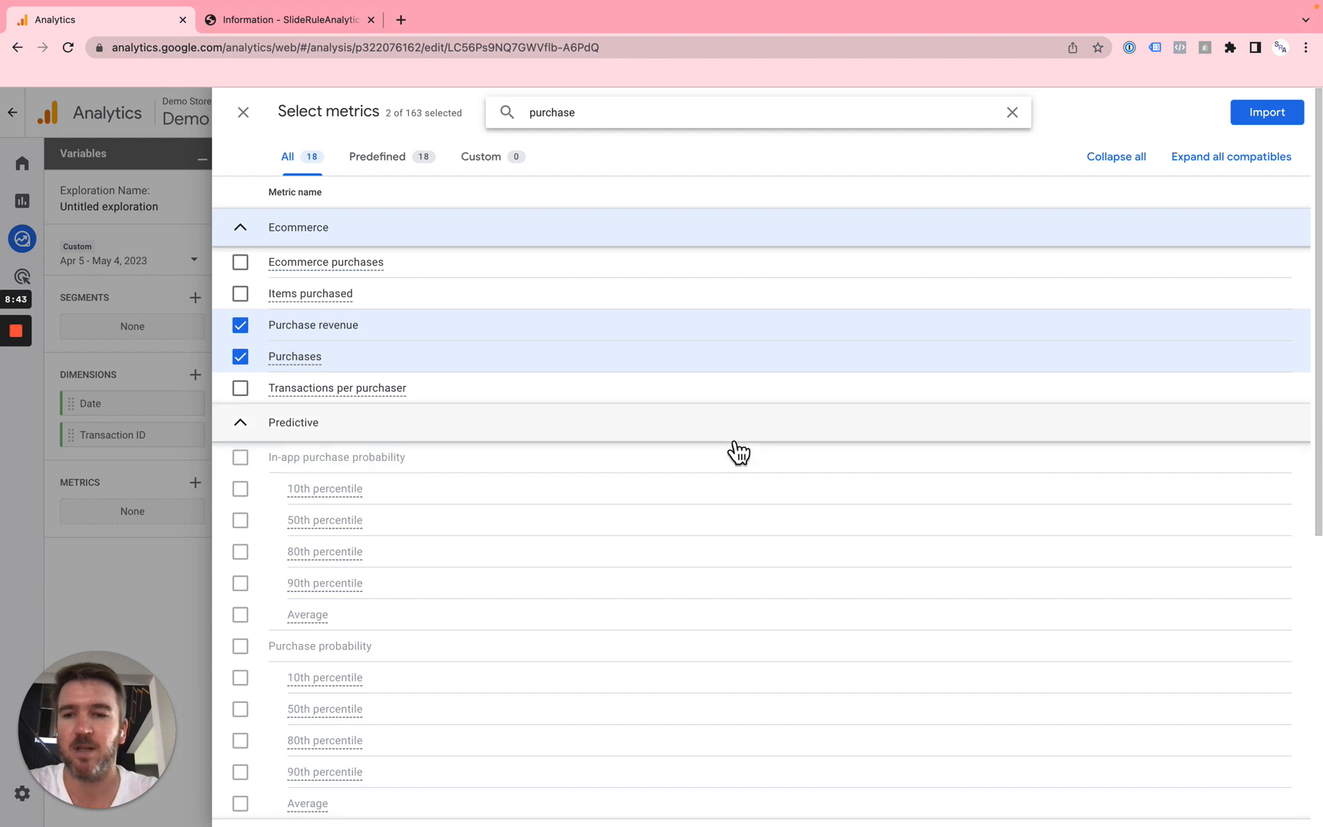
pyautogui.moveTo(580, 358)
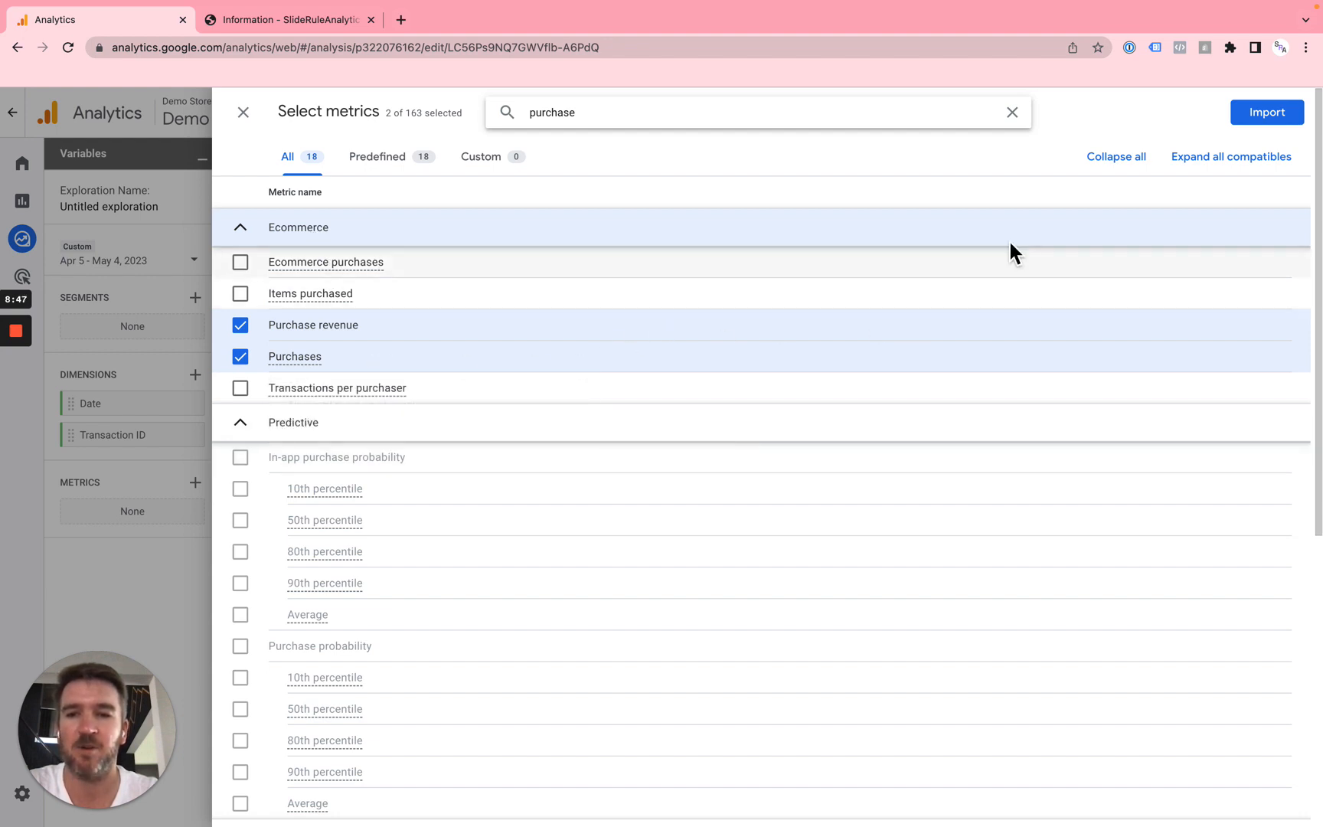
pyautogui.click(1277, 127)
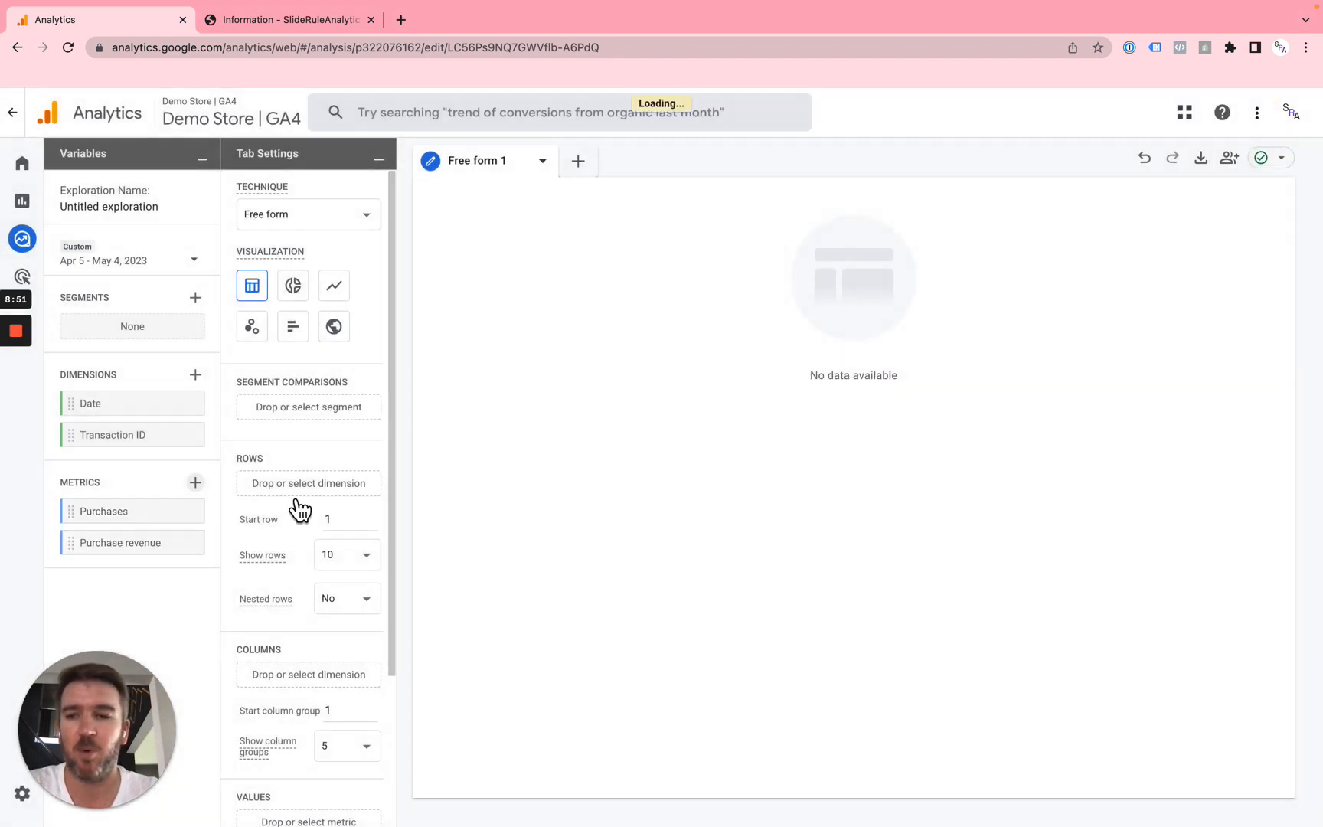
# Add the Date dimension to the rows of the free-form table.
pyautogui.scroll(-4, 294, 505)
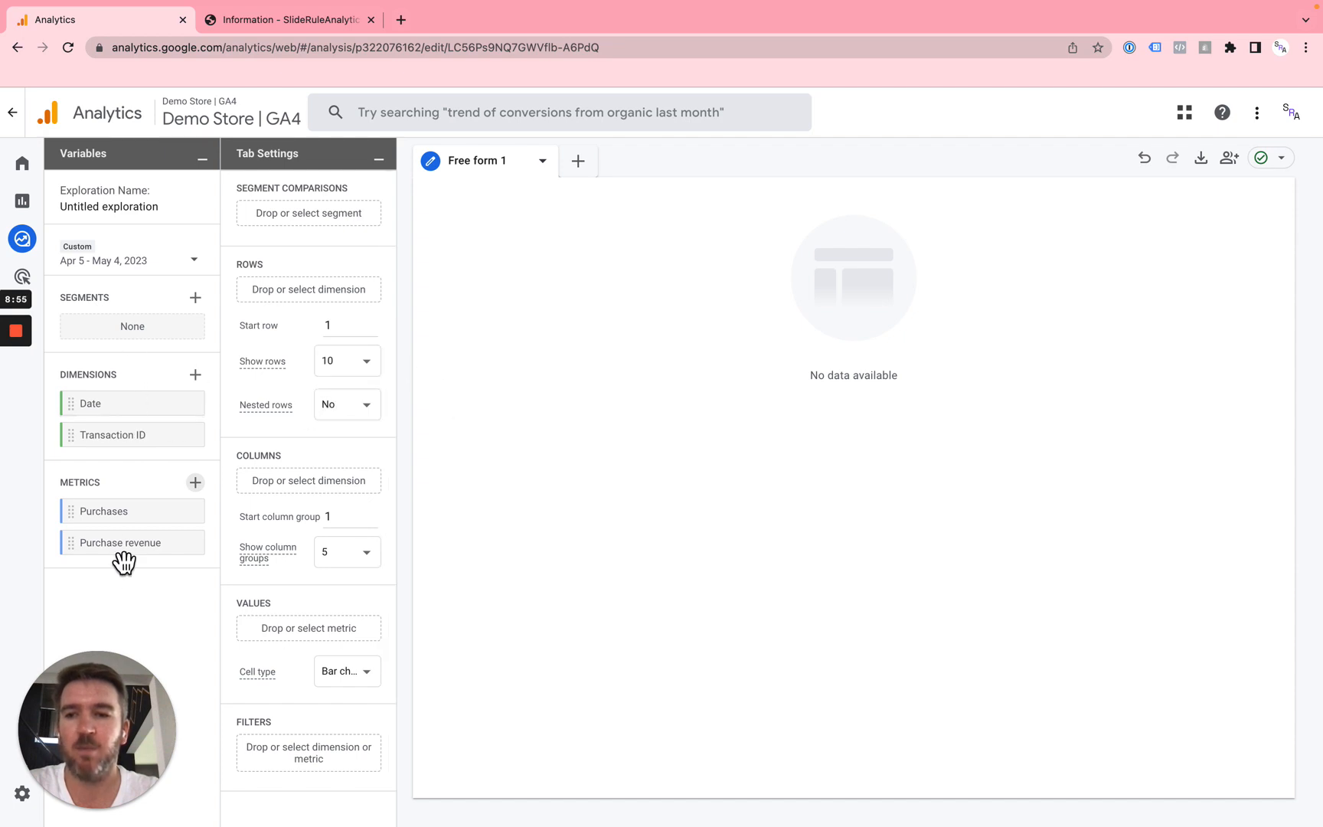
pyautogui.moveTo(161, 553)
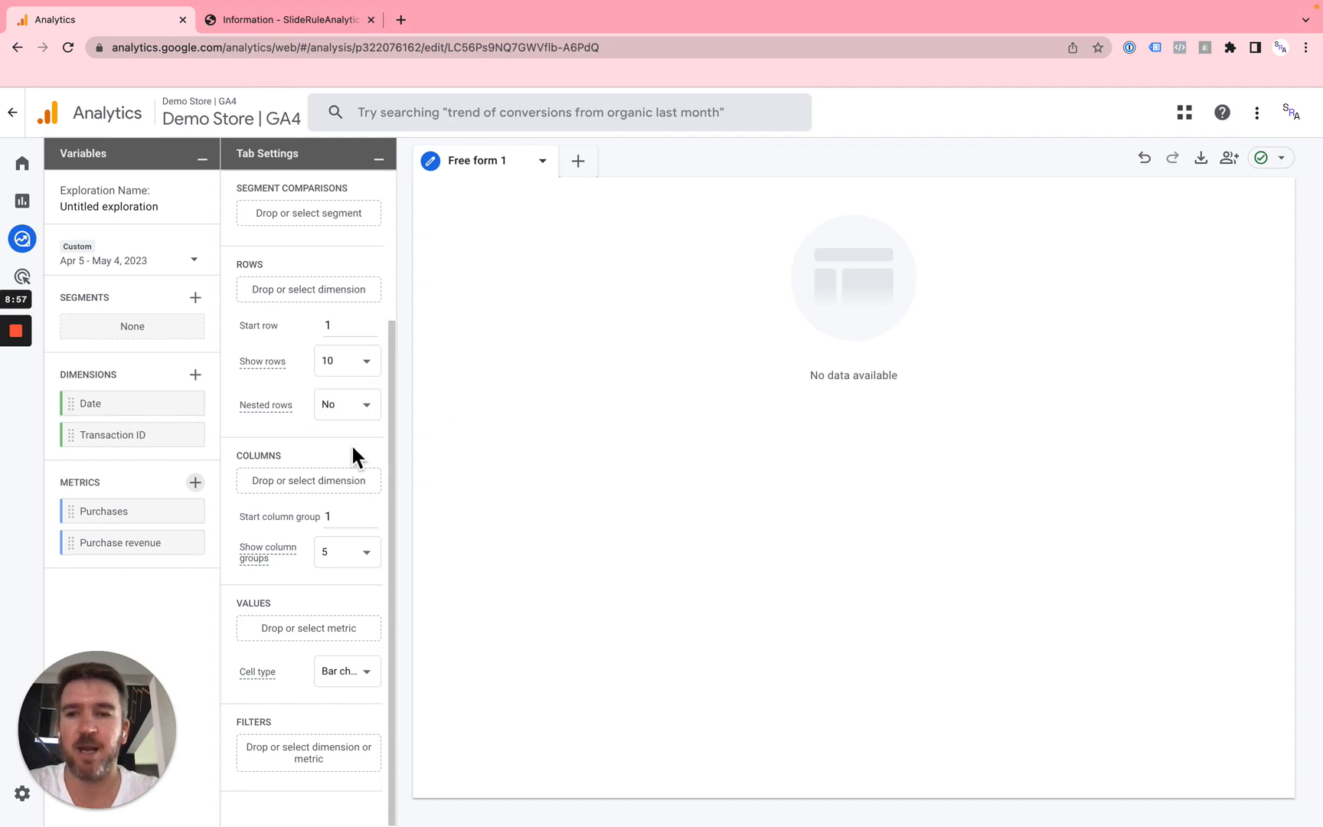
pyautogui.scroll(3, 351, 456)
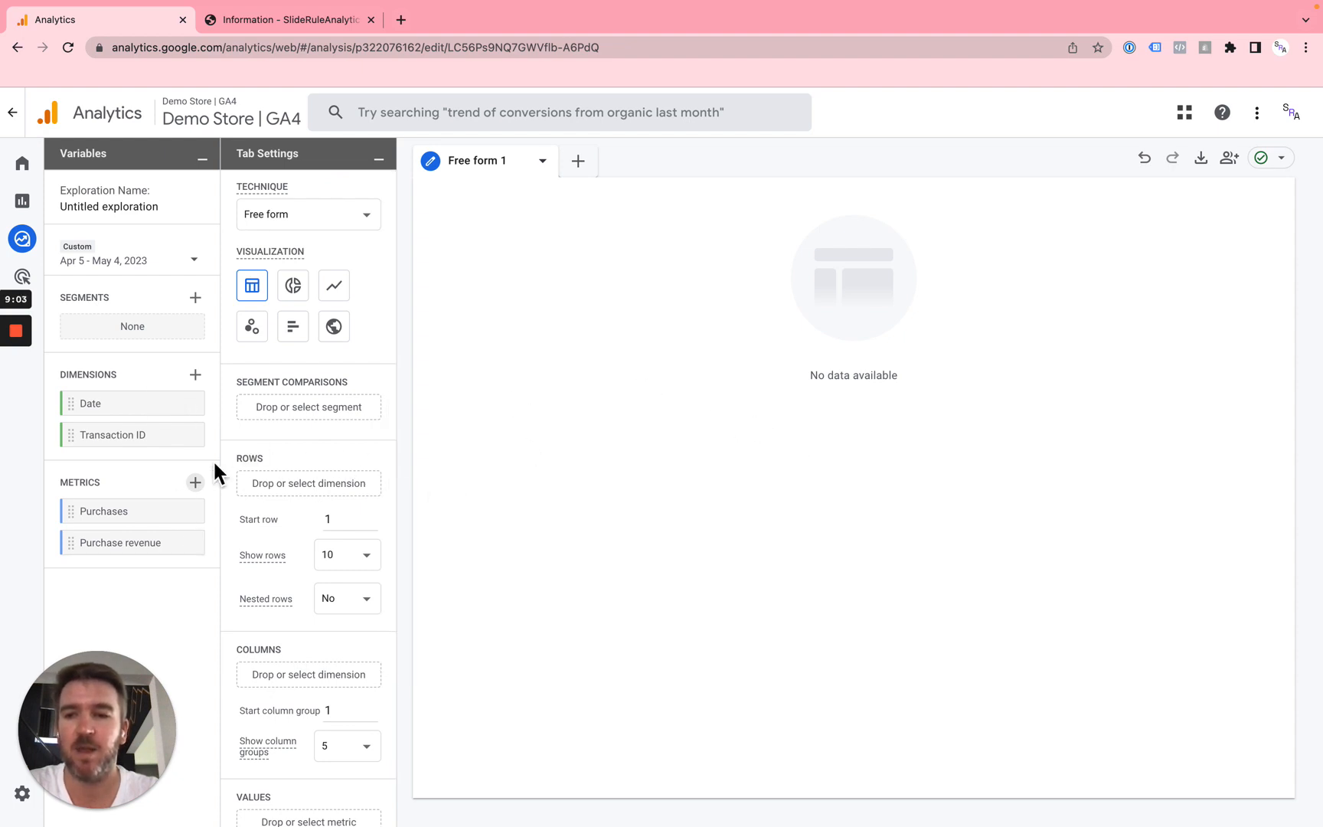
pyautogui.moveTo(122, 419); pyautogui.dragTo(268, 496)
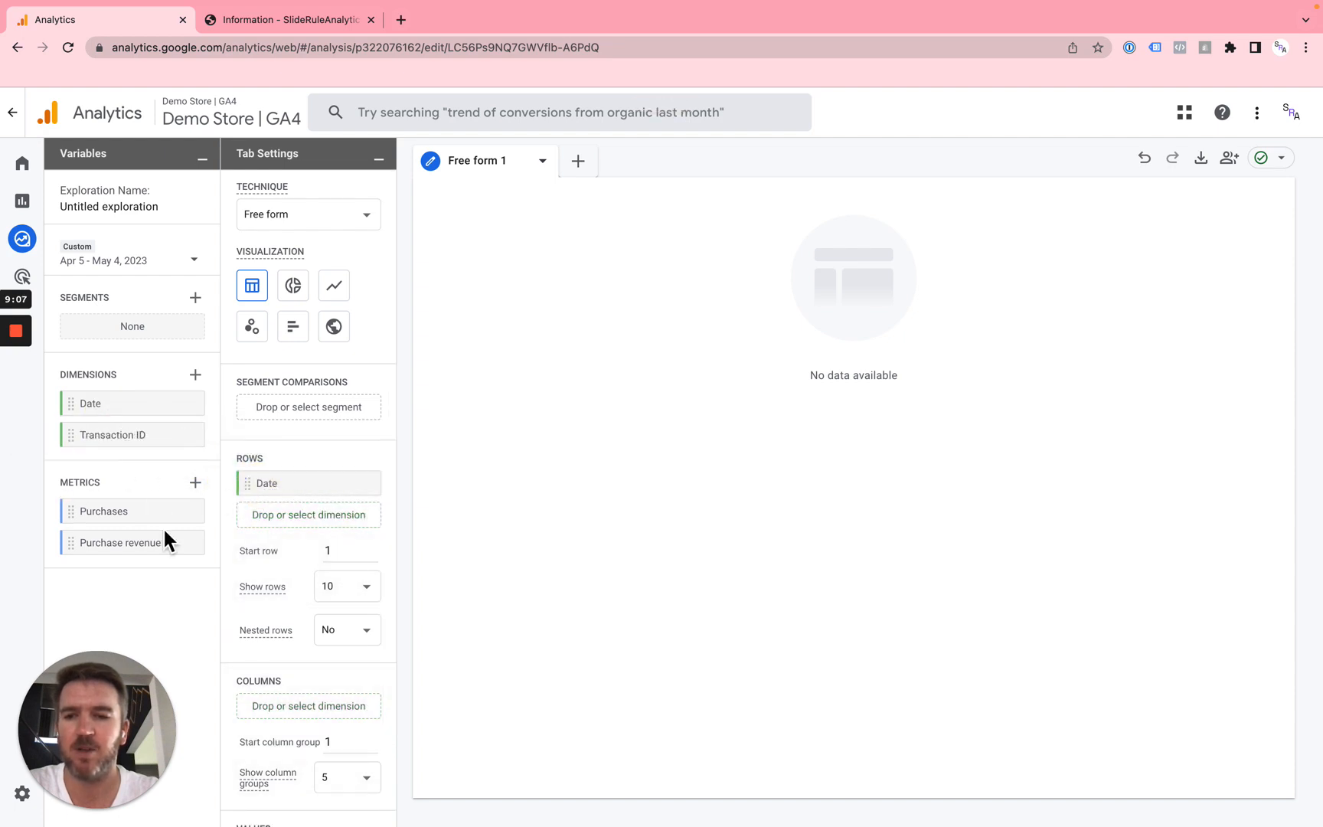
# Add the Purchases and Purchase revenue metrics as the values of the free-form table.
pyautogui.scroll(-3, 234, 639)
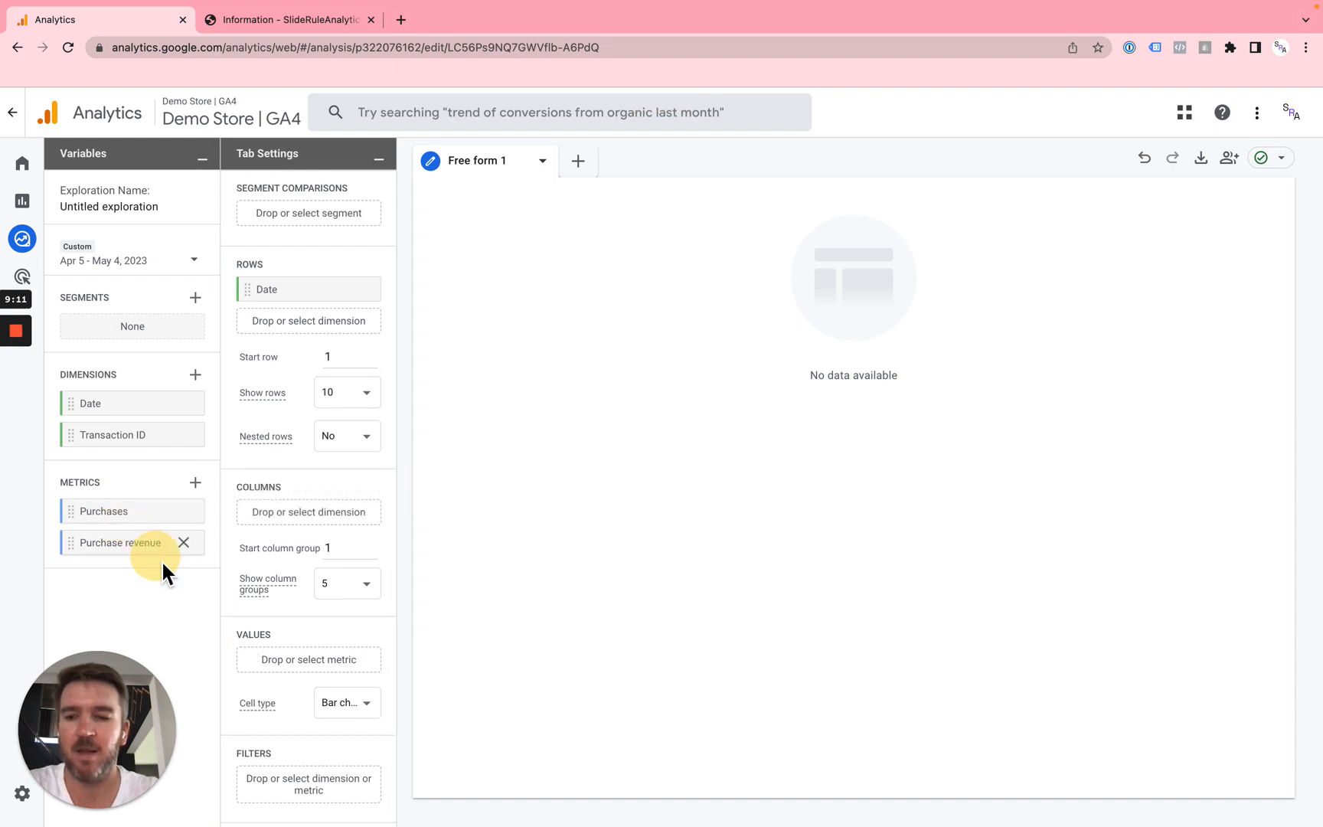
pyautogui.moveTo(108, 518); pyautogui.dragTo(295, 663)
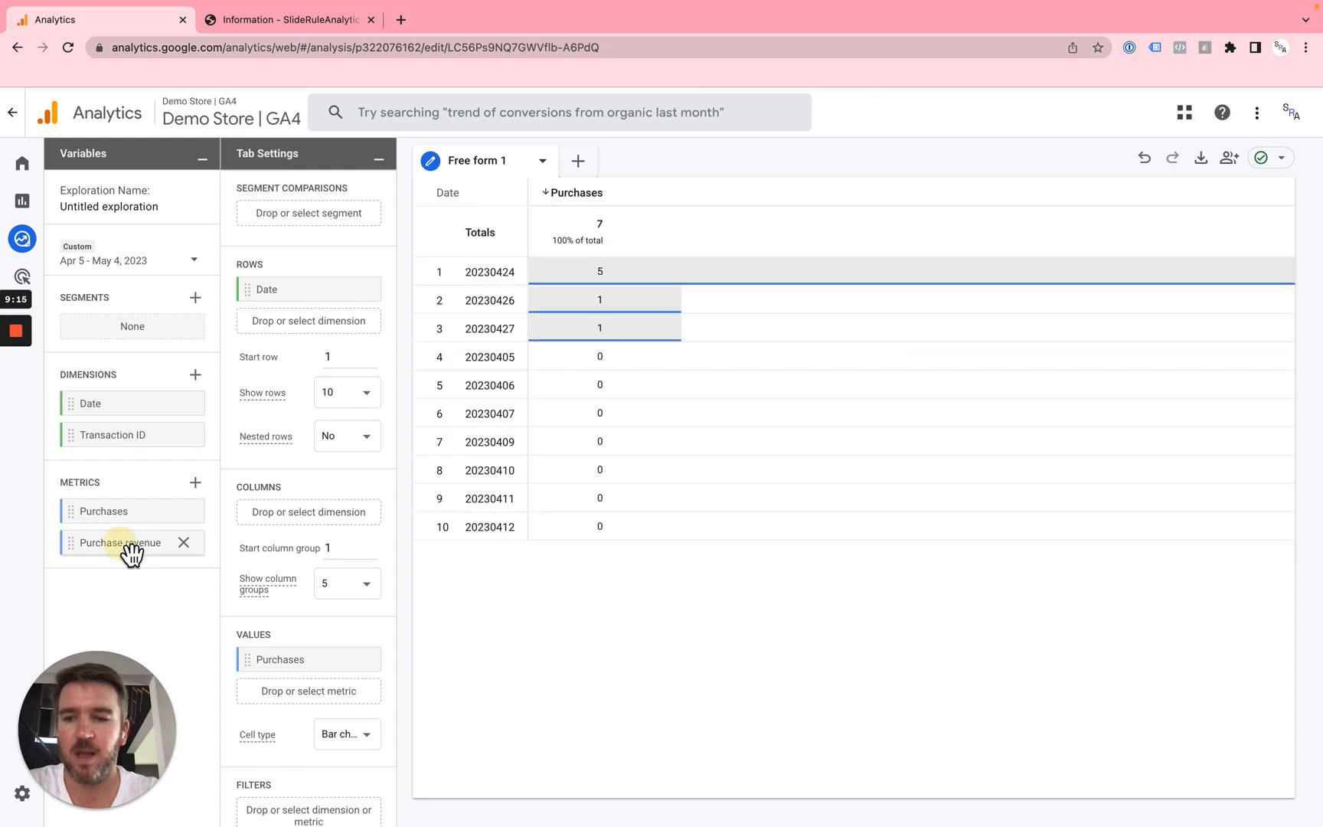
pyautogui.moveTo(130, 552); pyautogui.dragTo(294, 706)
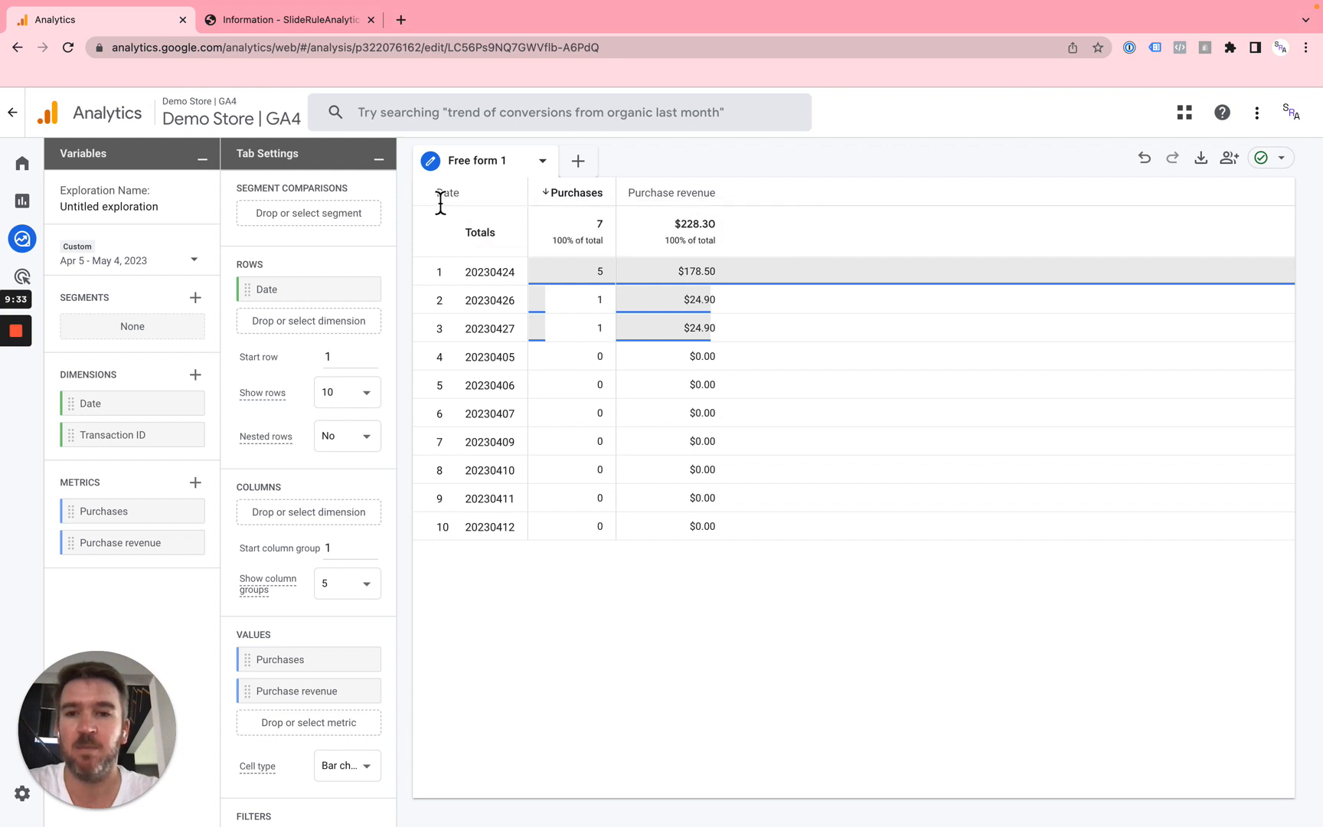
# Sort the free-form table by Date in descending order, with the most recent day first.
pyautogui.moveTo(433, 193)
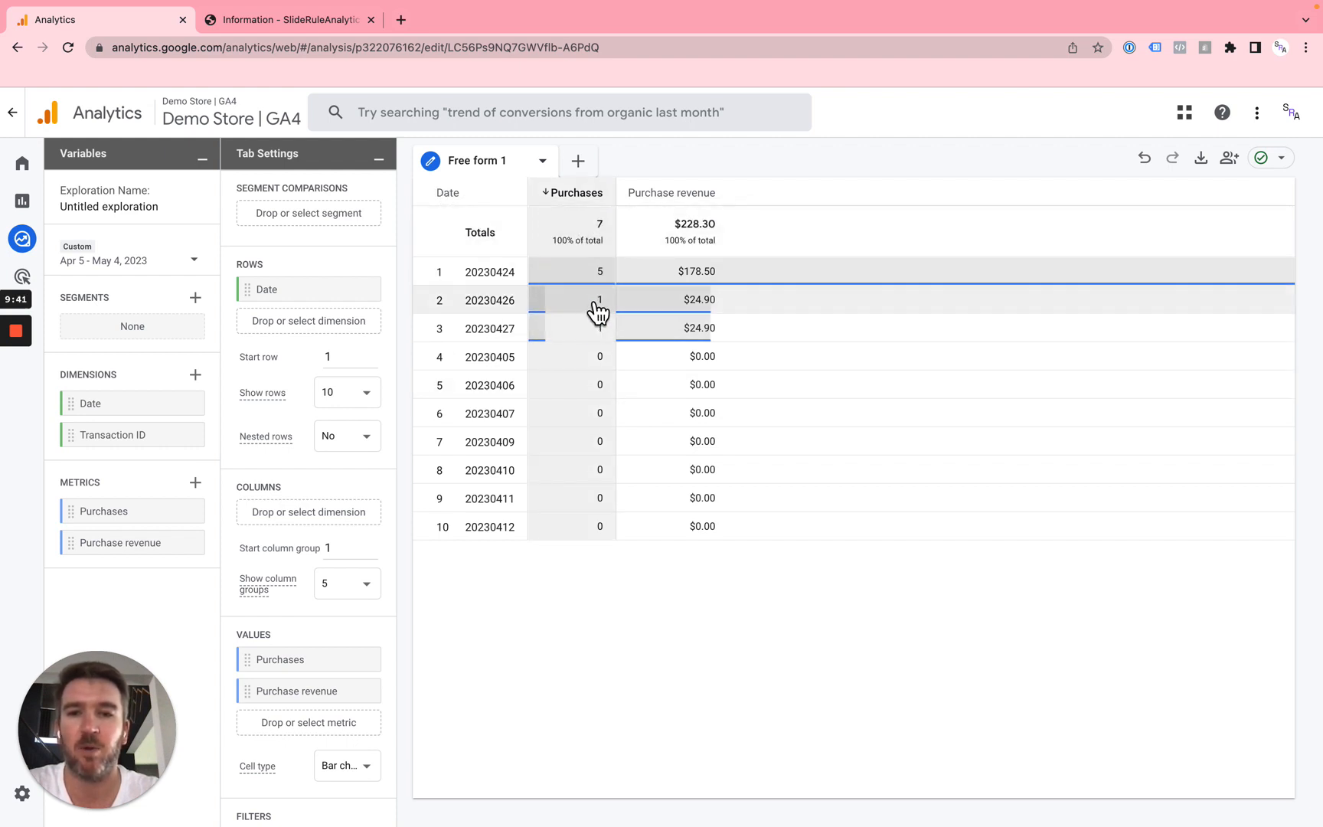
pyautogui.click(433, 195)
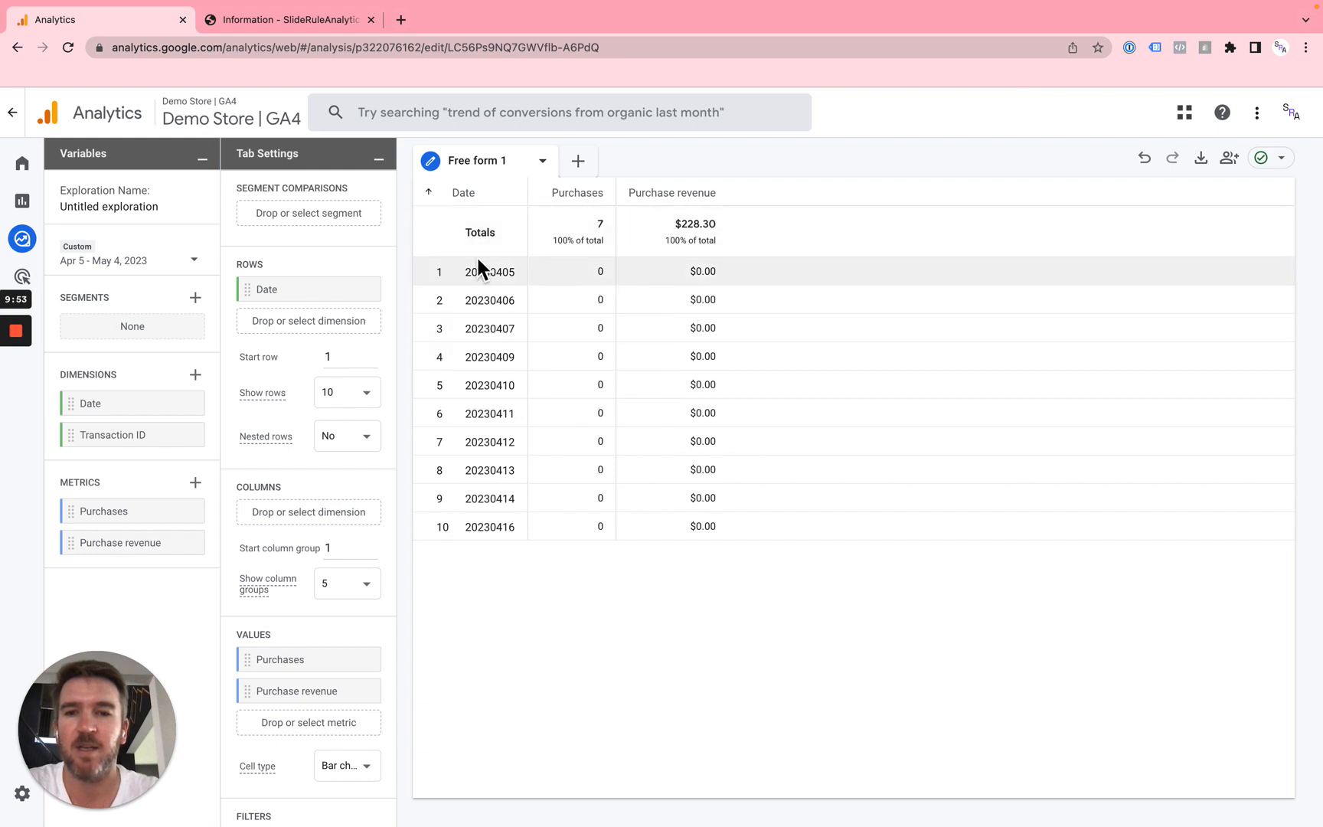
pyautogui.click(442, 194)
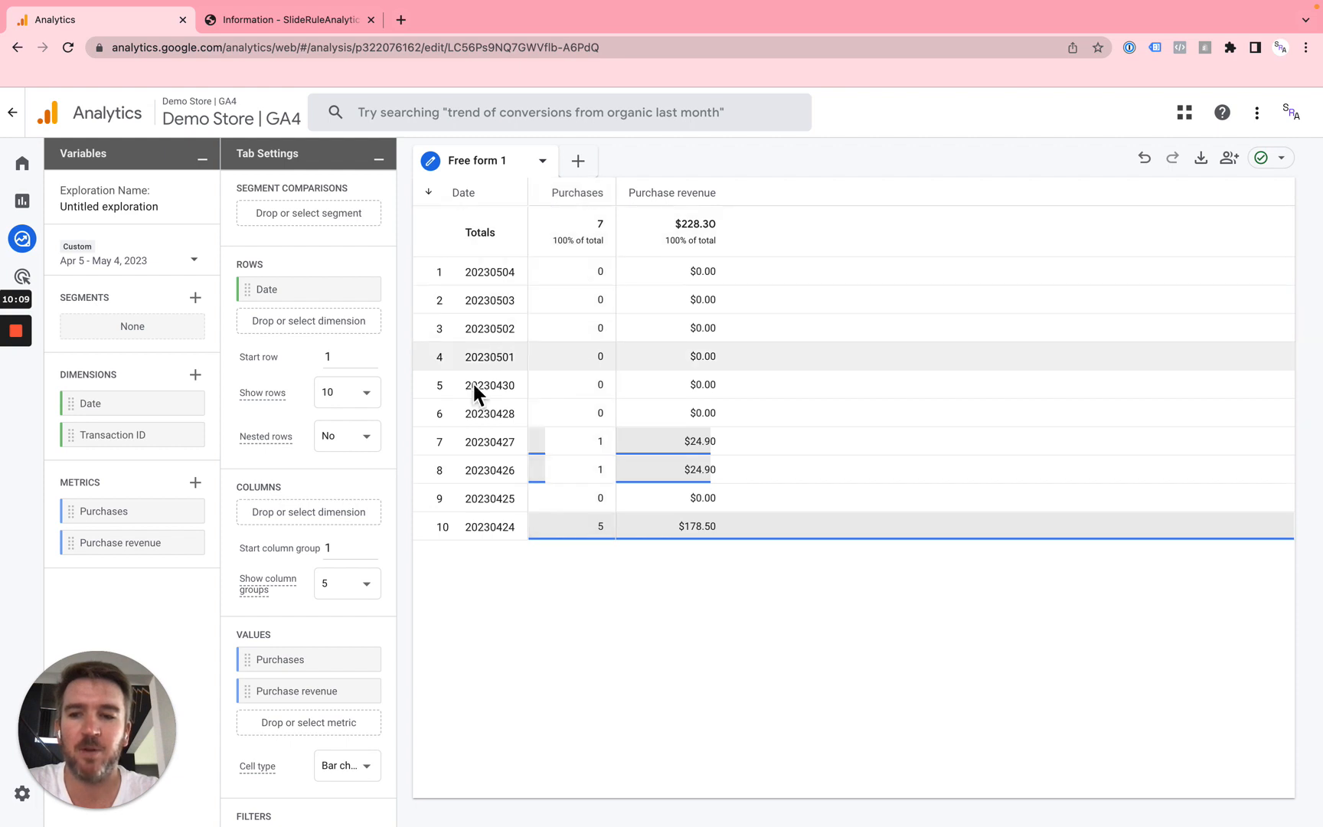
# Examine the exploration's date range calendar and the choices for how many rows the table shows.
pyautogui.scroll(-2, 352, 457)
pyautogui.scroll(3, 360, 475)
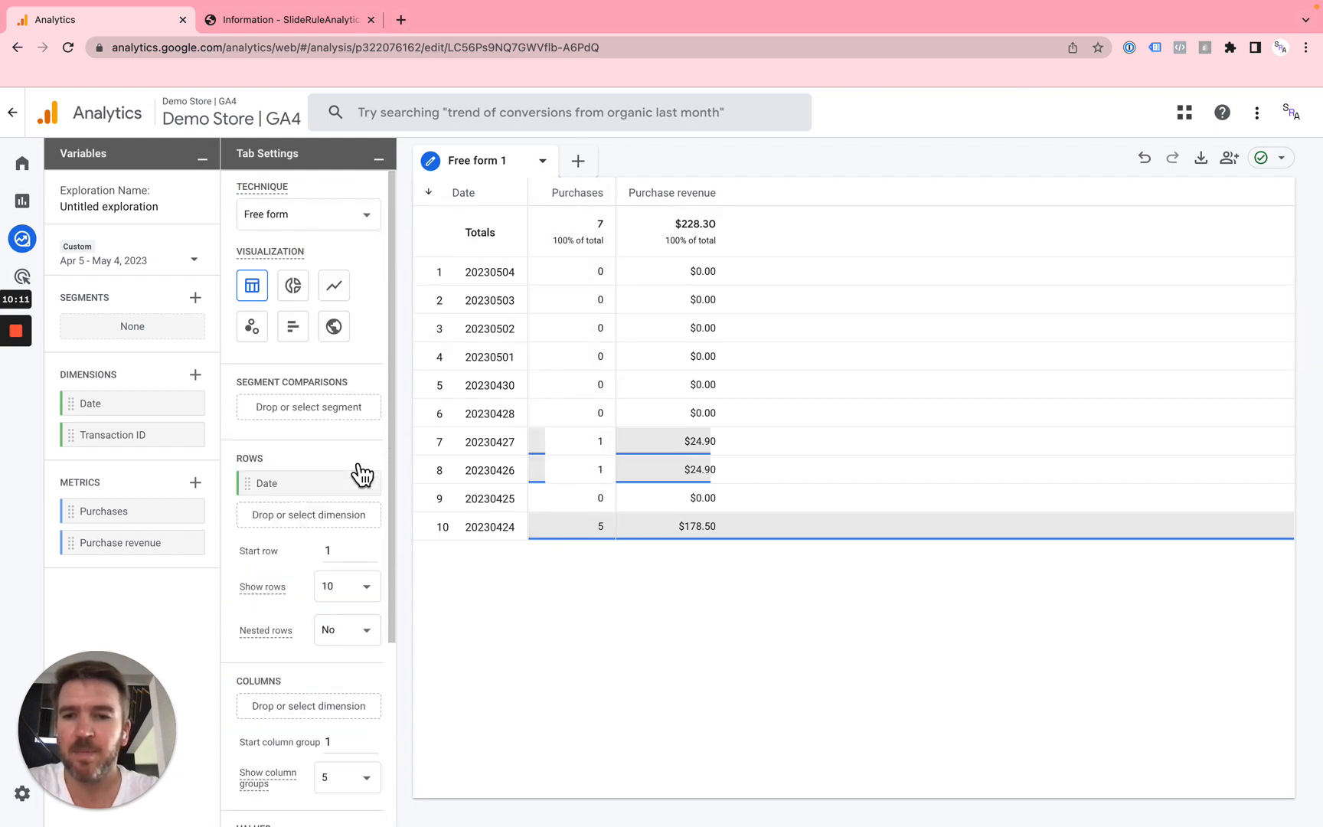
pyautogui.click(196, 268)
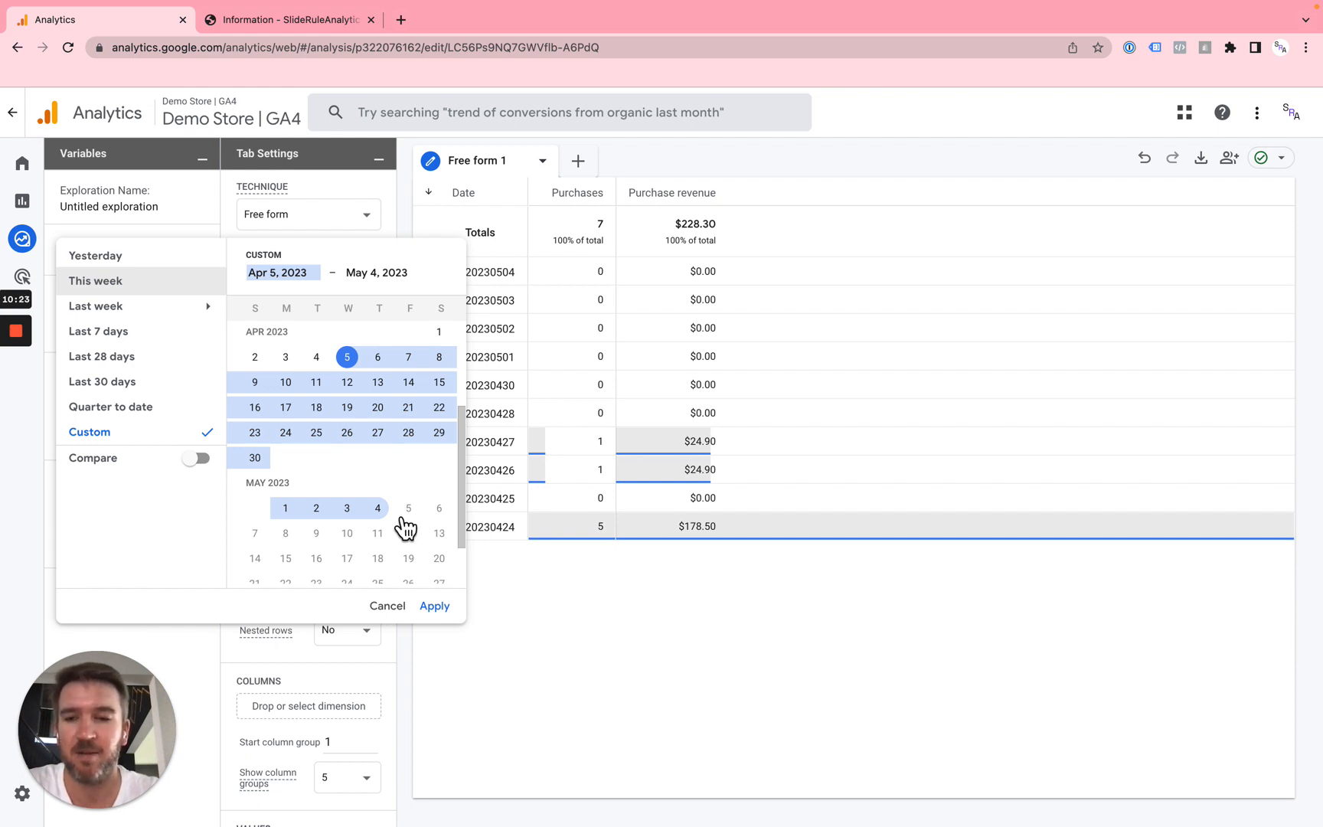
pyautogui.click(379, 509)
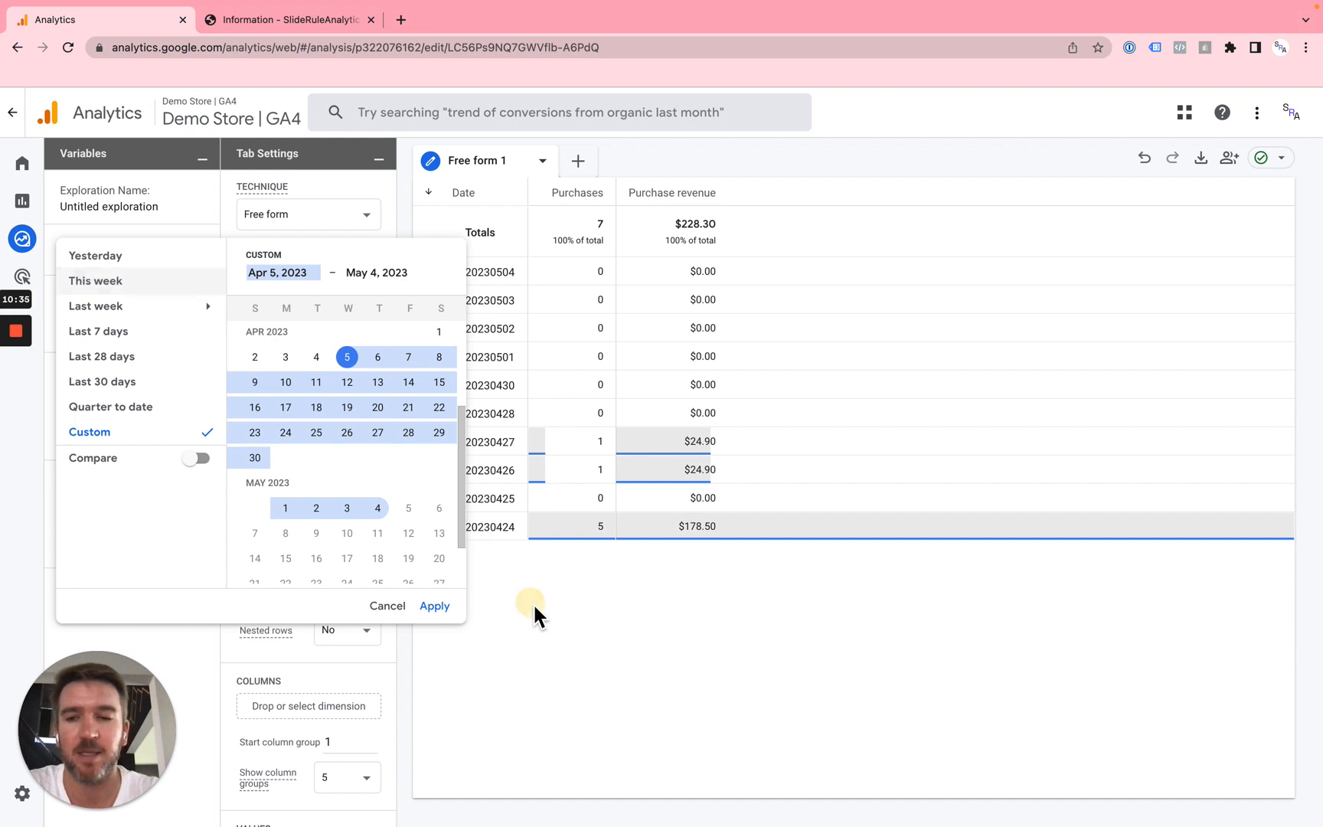
pyautogui.click(434, 605)
pyautogui.scroll(-2, 331, 540)
pyautogui.scroll(-1, 331, 541)
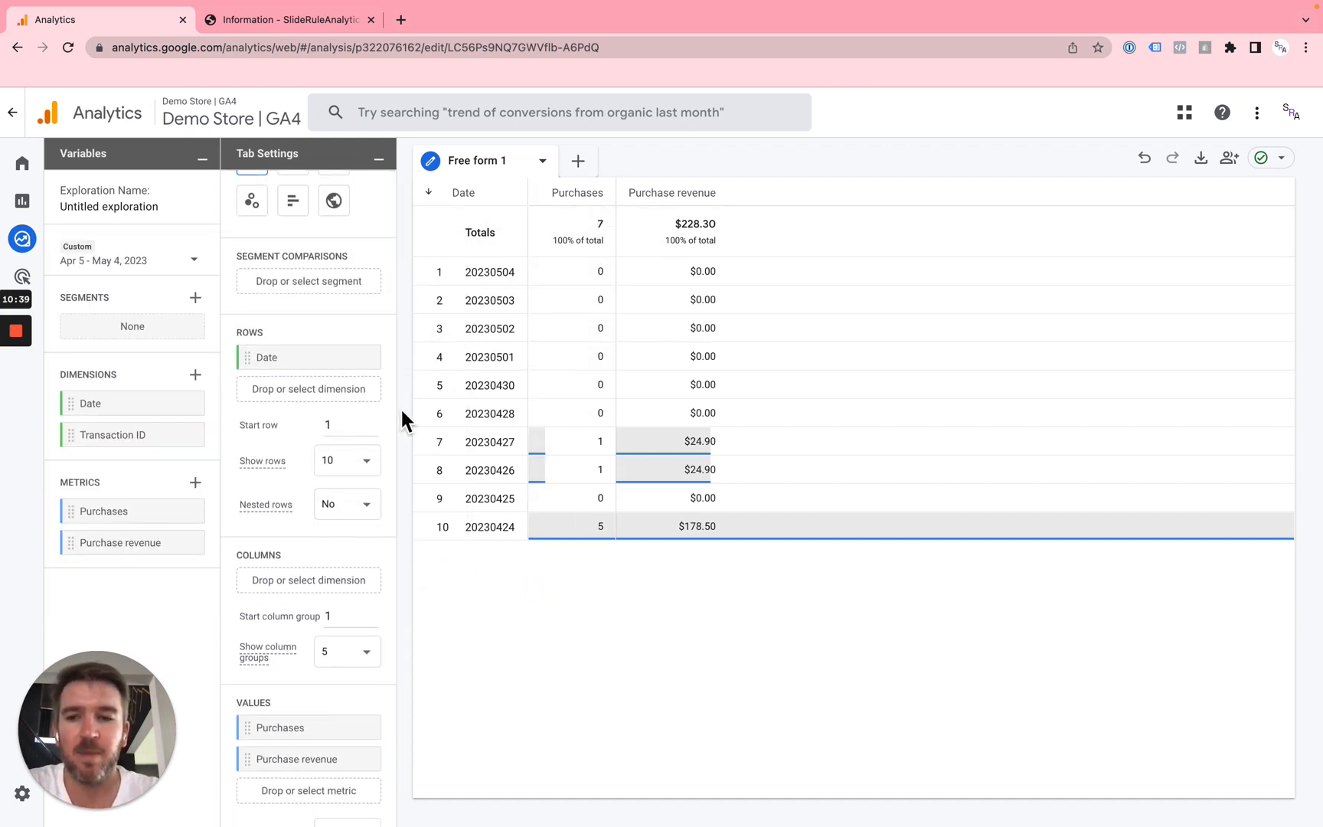
pyautogui.click(354, 486)
pyautogui.click(486, 623)
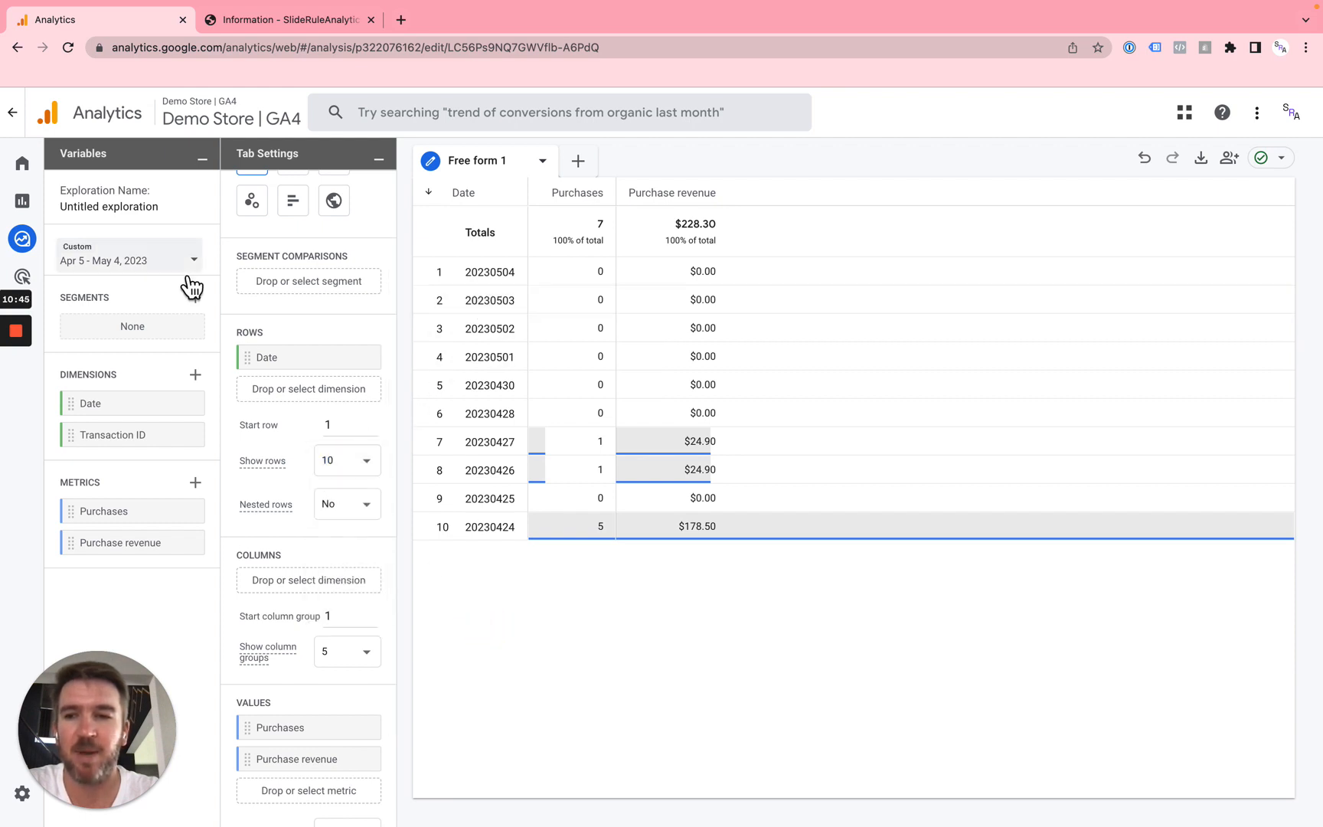
pyautogui.click(175, 275)
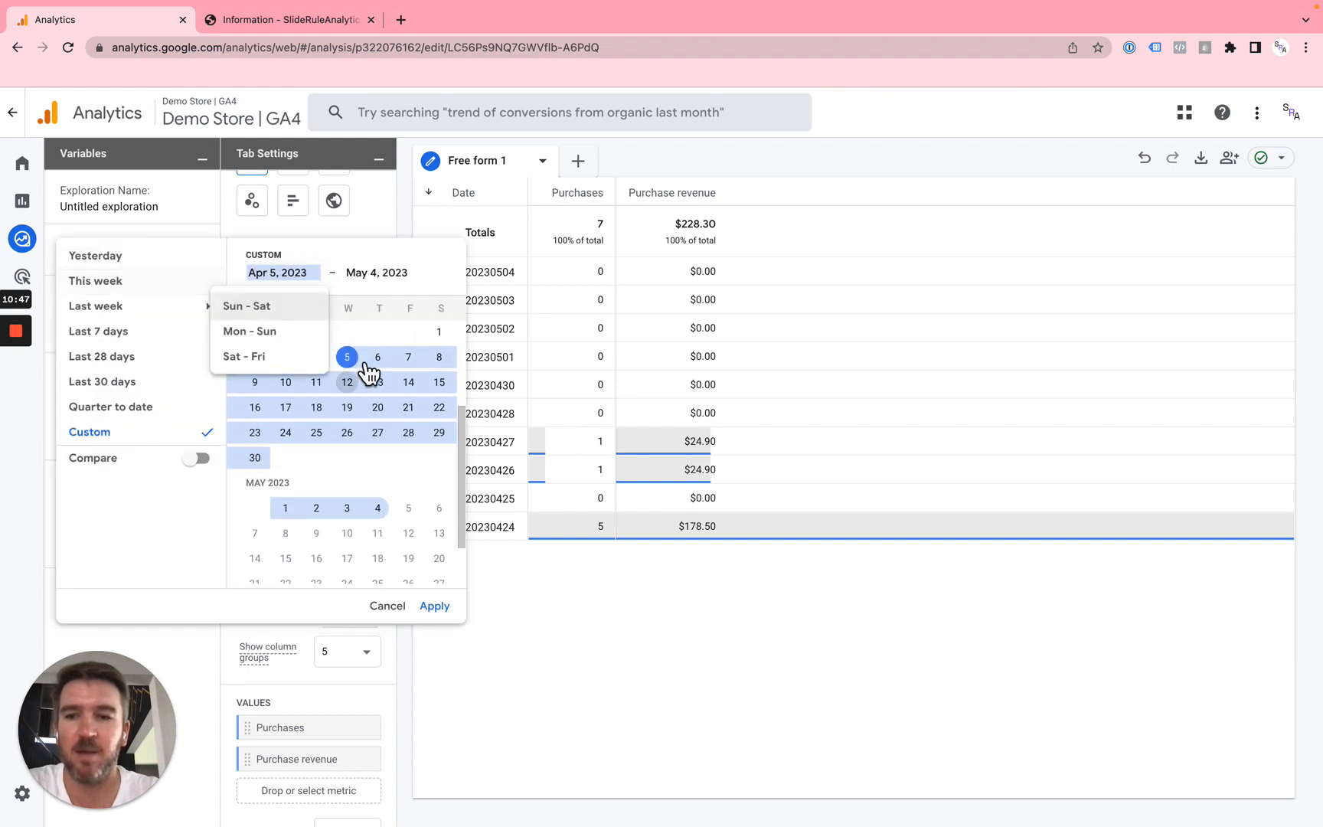
pyautogui.click(617, 612)
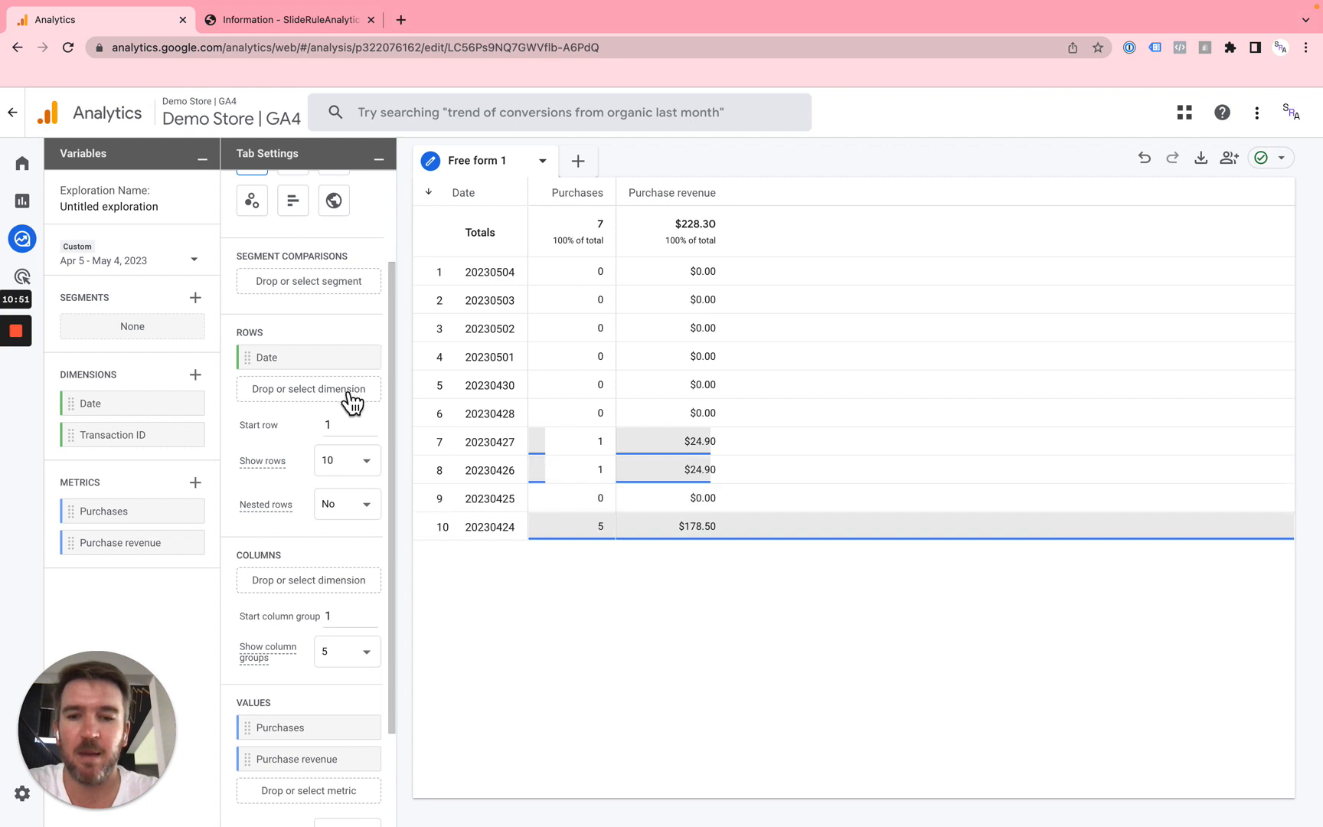
# Set the exploration's date range to Apr 24 - Apr 27, 2023 and apply it.
pyautogui.click(178, 278)
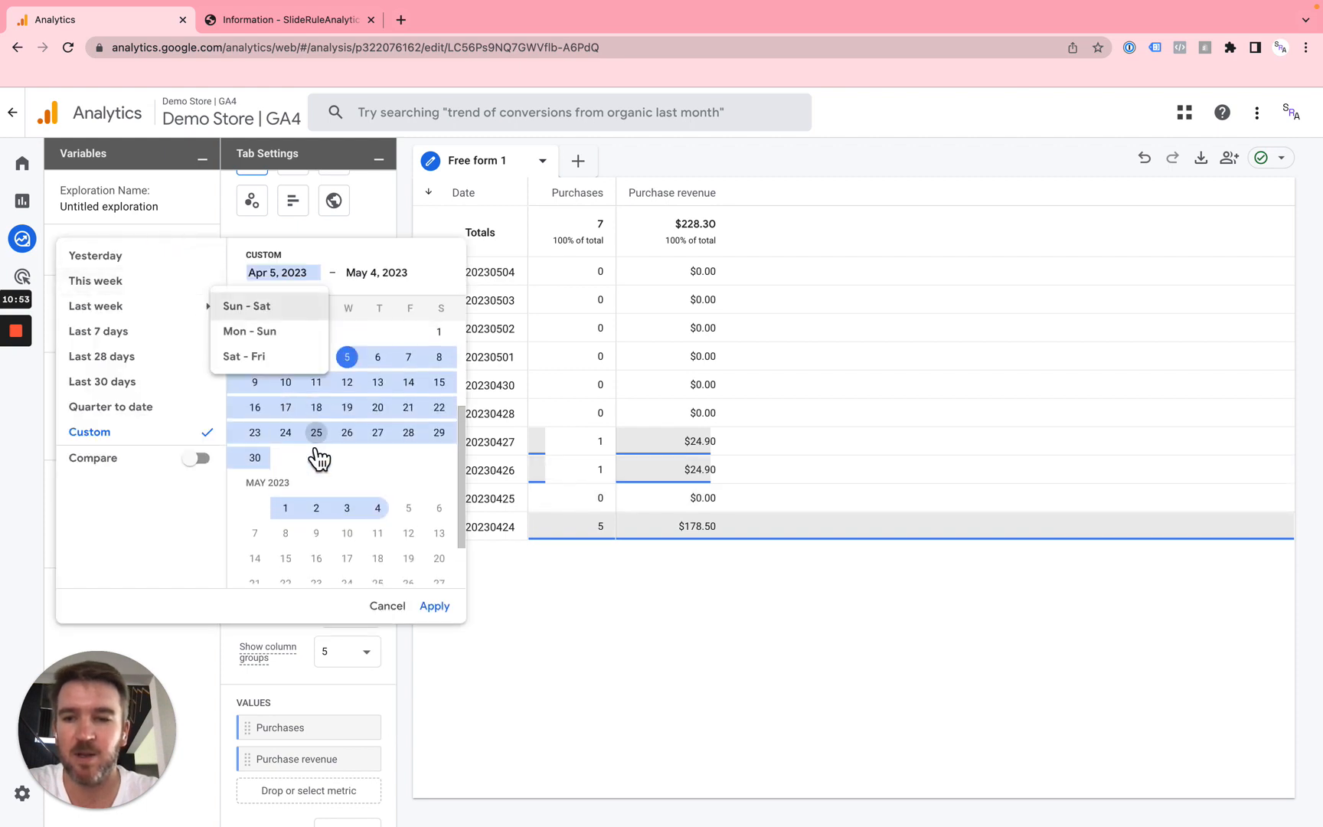
pyautogui.click(291, 435)
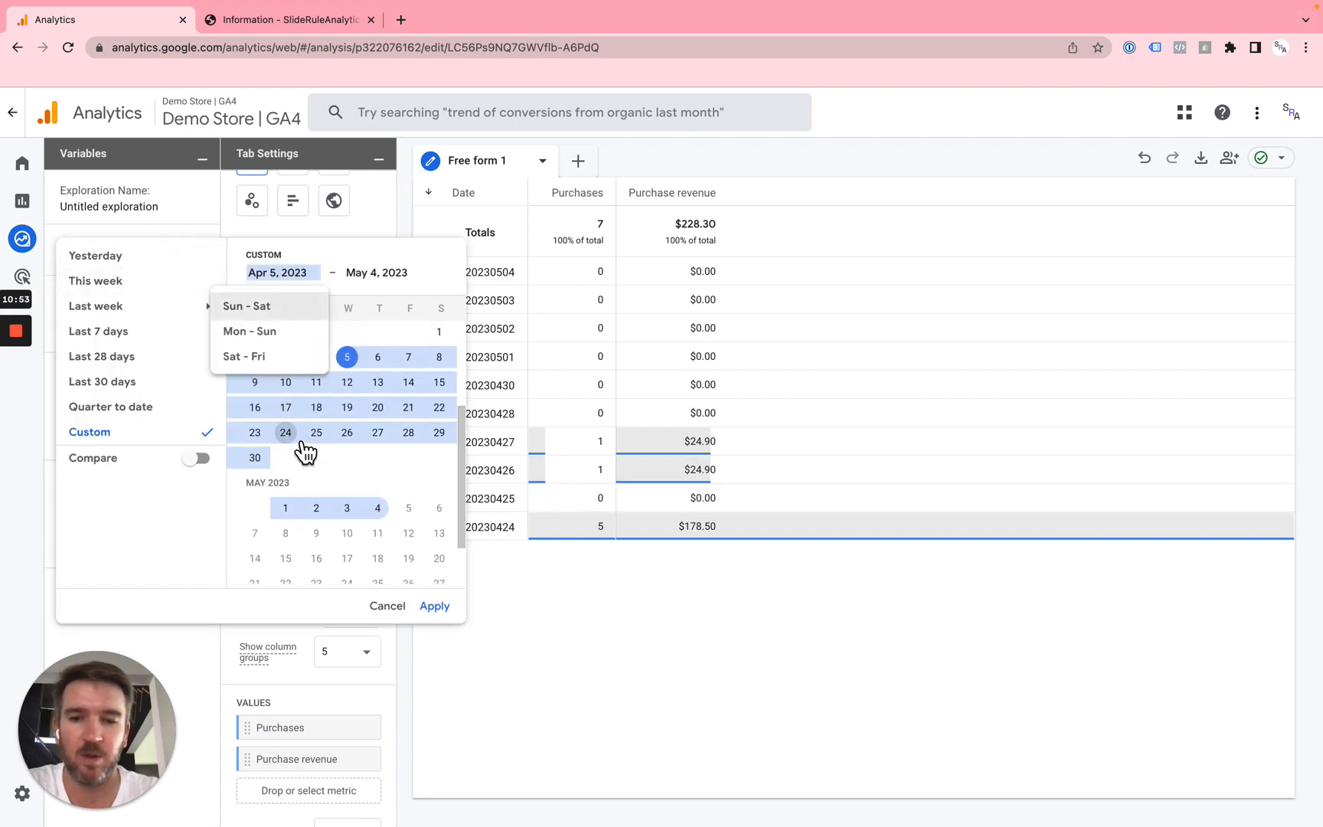
pyautogui.click(383, 435)
pyautogui.click(449, 609)
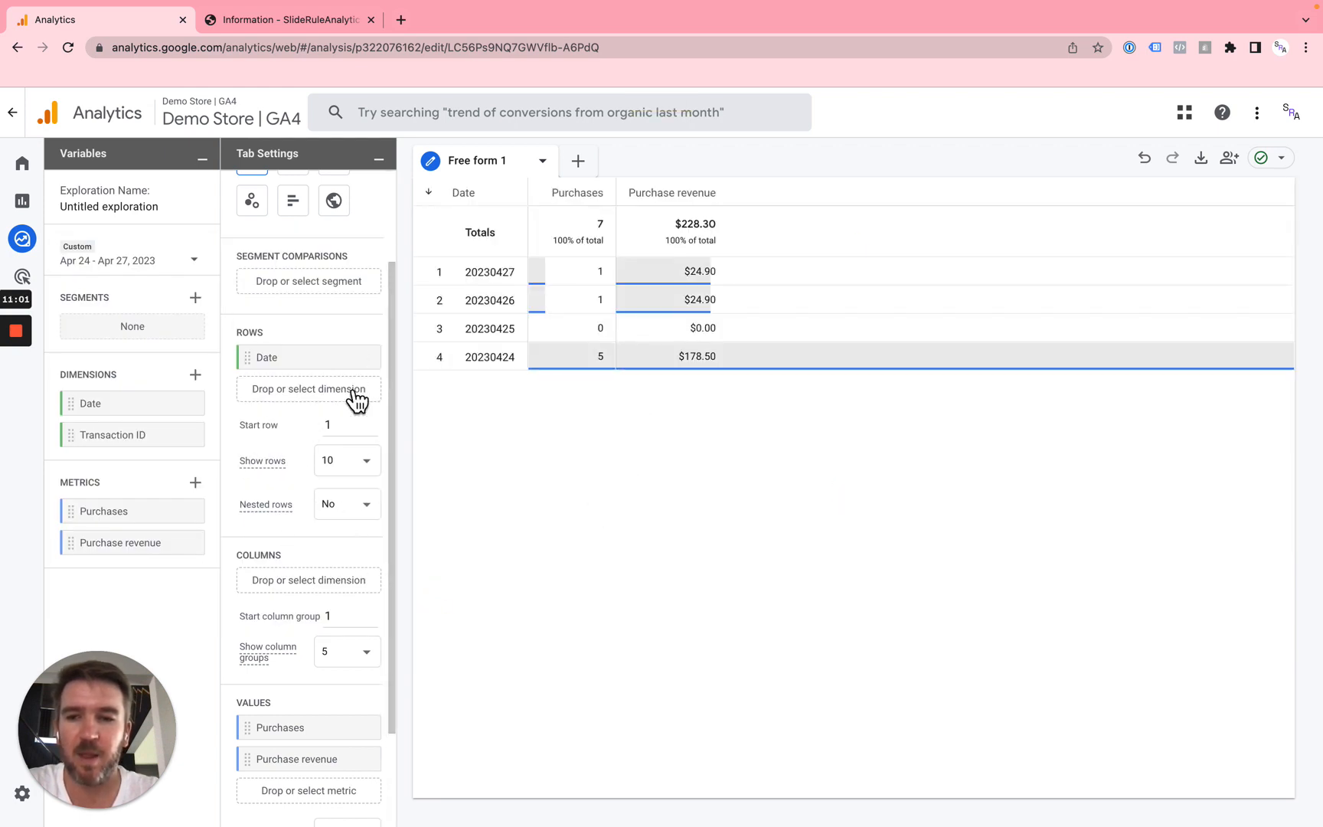
# Set the exploration's date range to Last 30 days and apply it.
pyautogui.scroll(3, 352, 657)
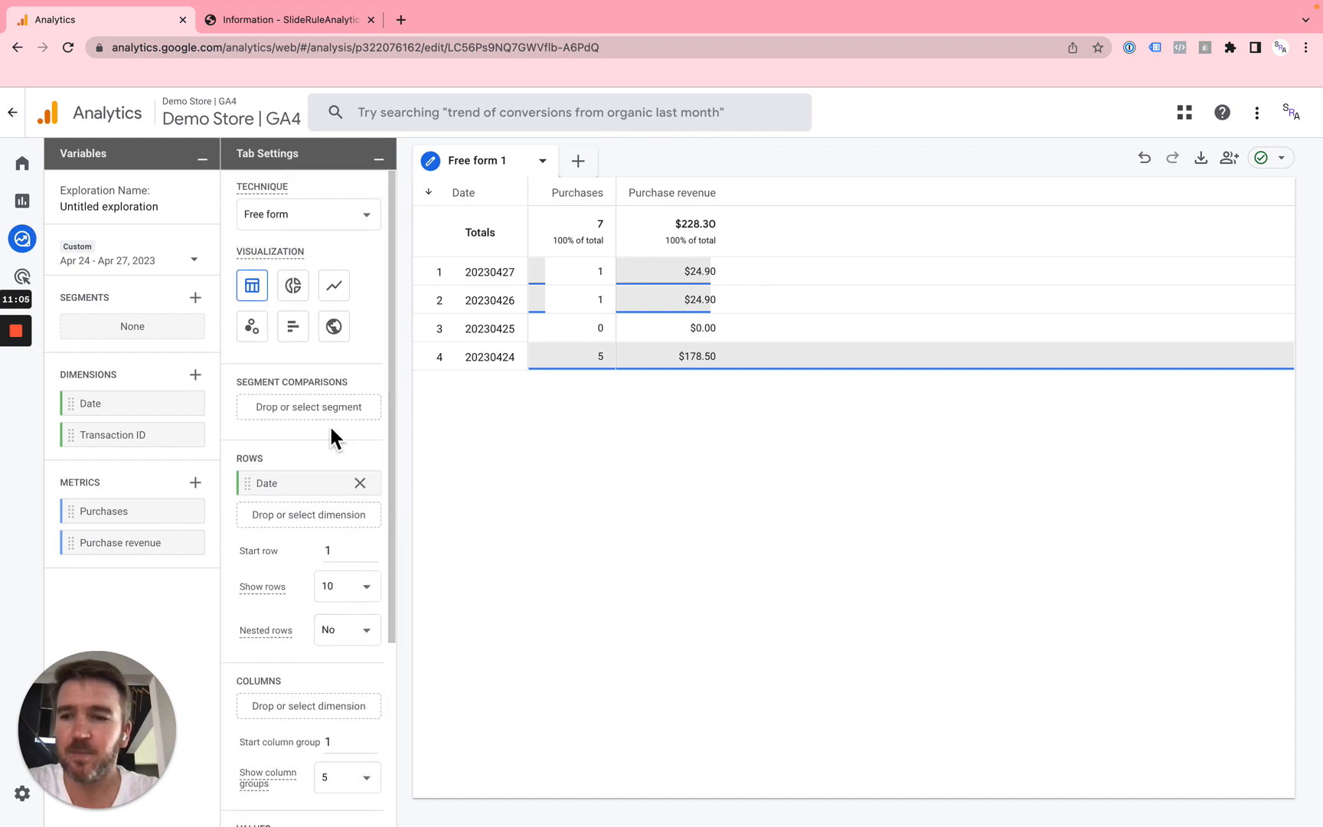
pyautogui.click(346, 586)
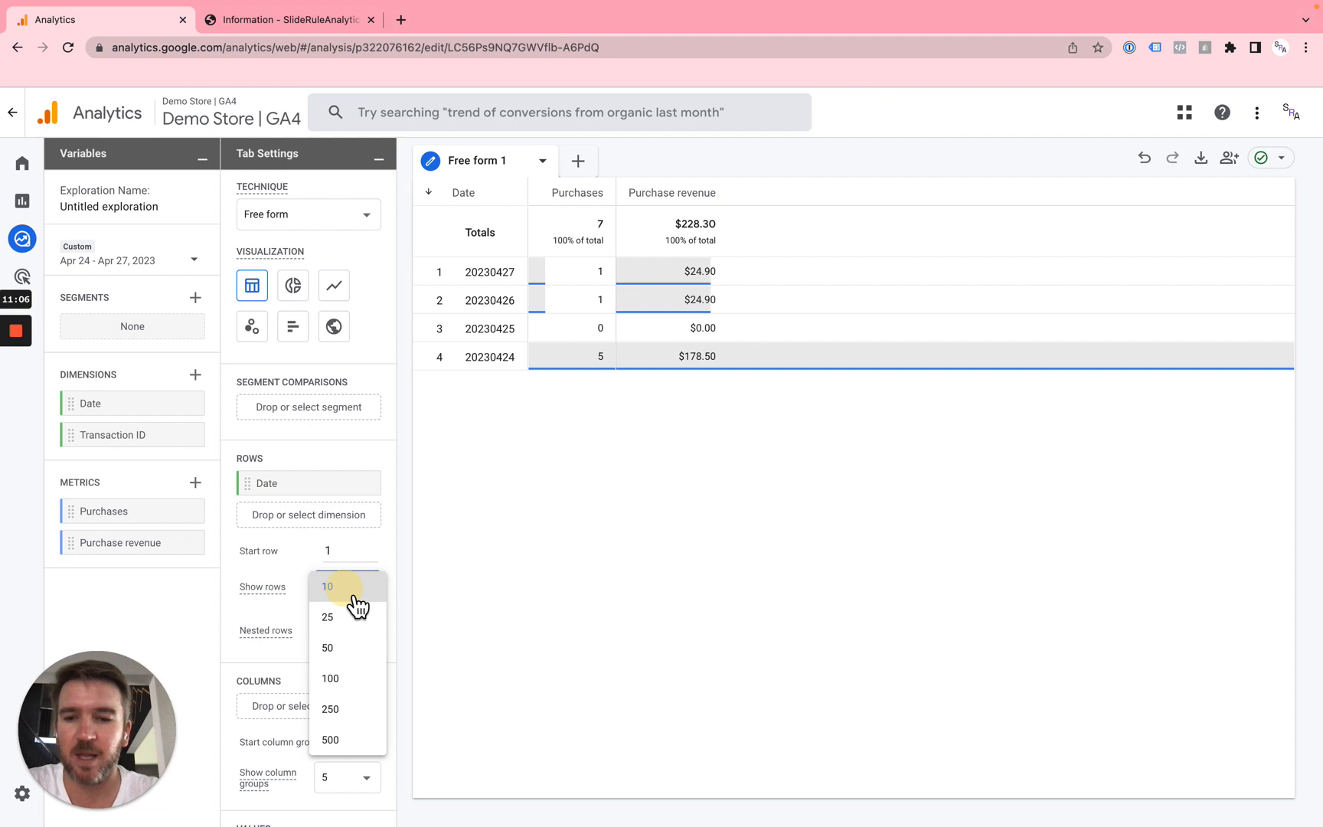
pyautogui.click(541, 494)
pyautogui.click(184, 276)
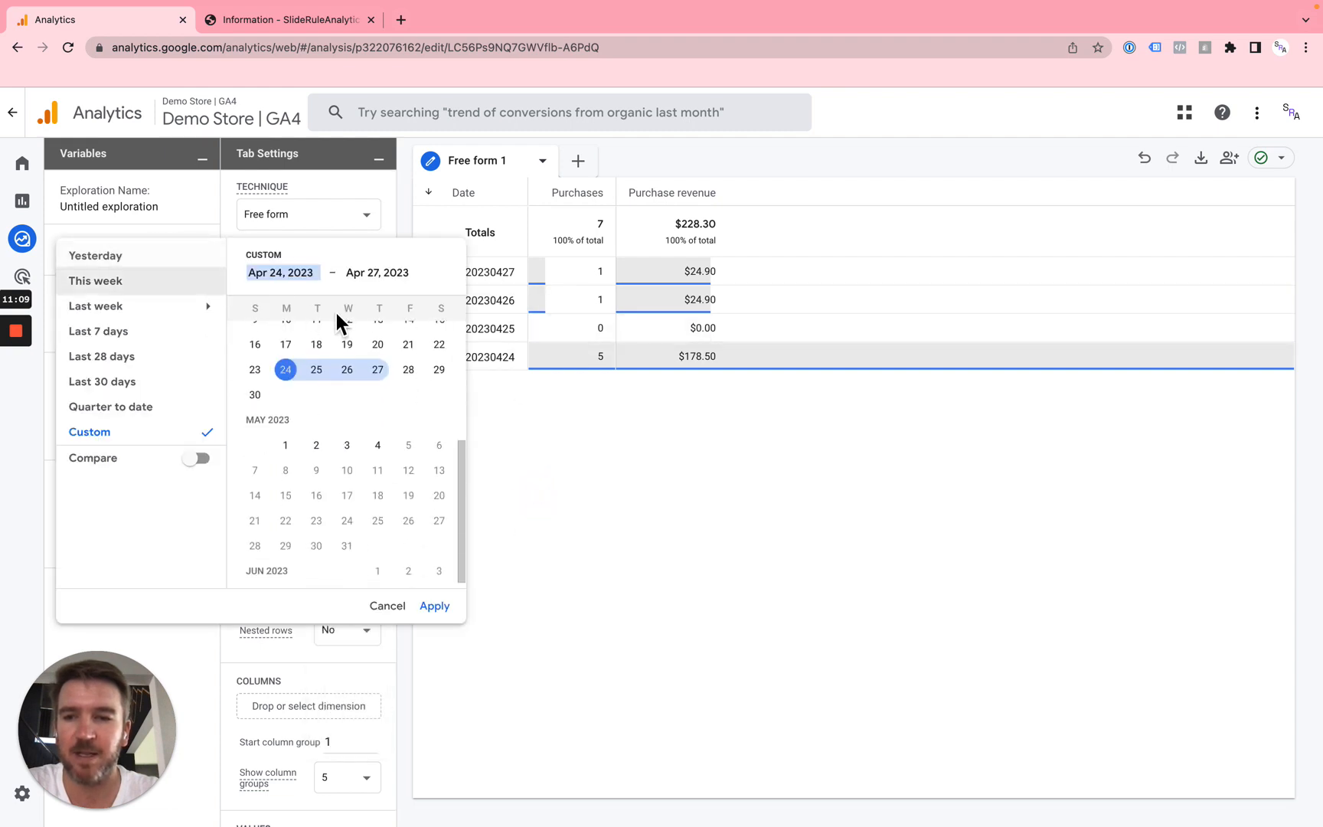
pyautogui.click(147, 382)
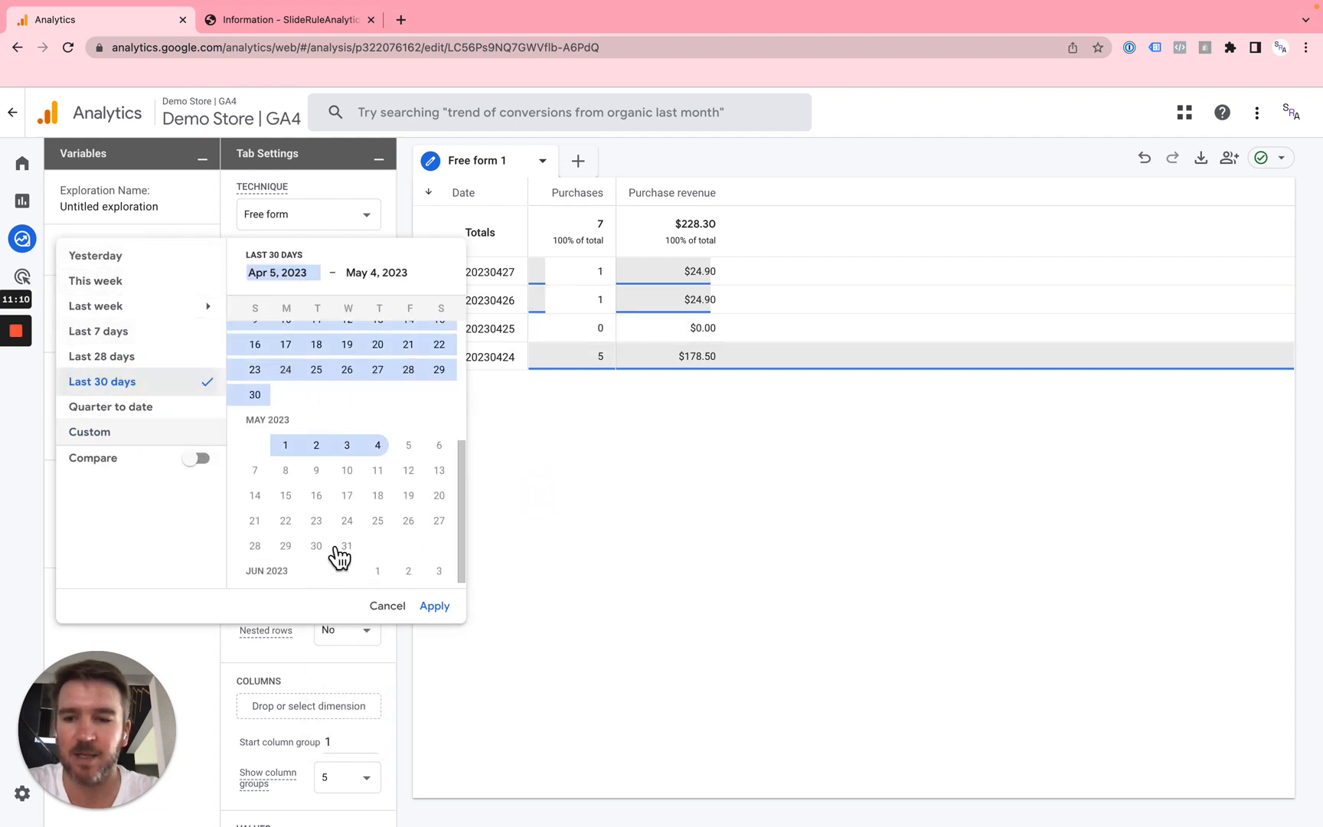
pyautogui.click(435, 605)
# Set the free-form table to show 50 rows.
pyautogui.scroll(-1, 283, 611)
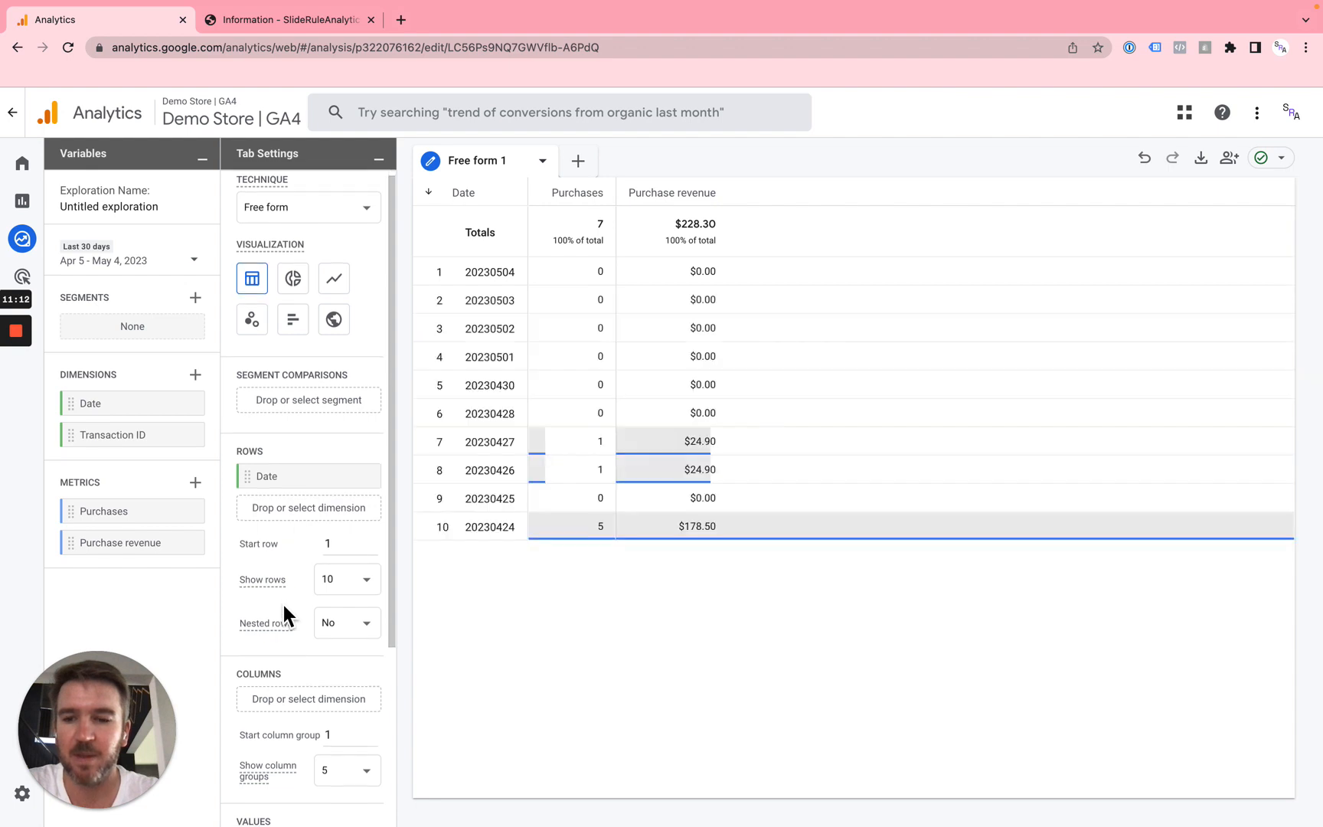
pyautogui.click(351, 588)
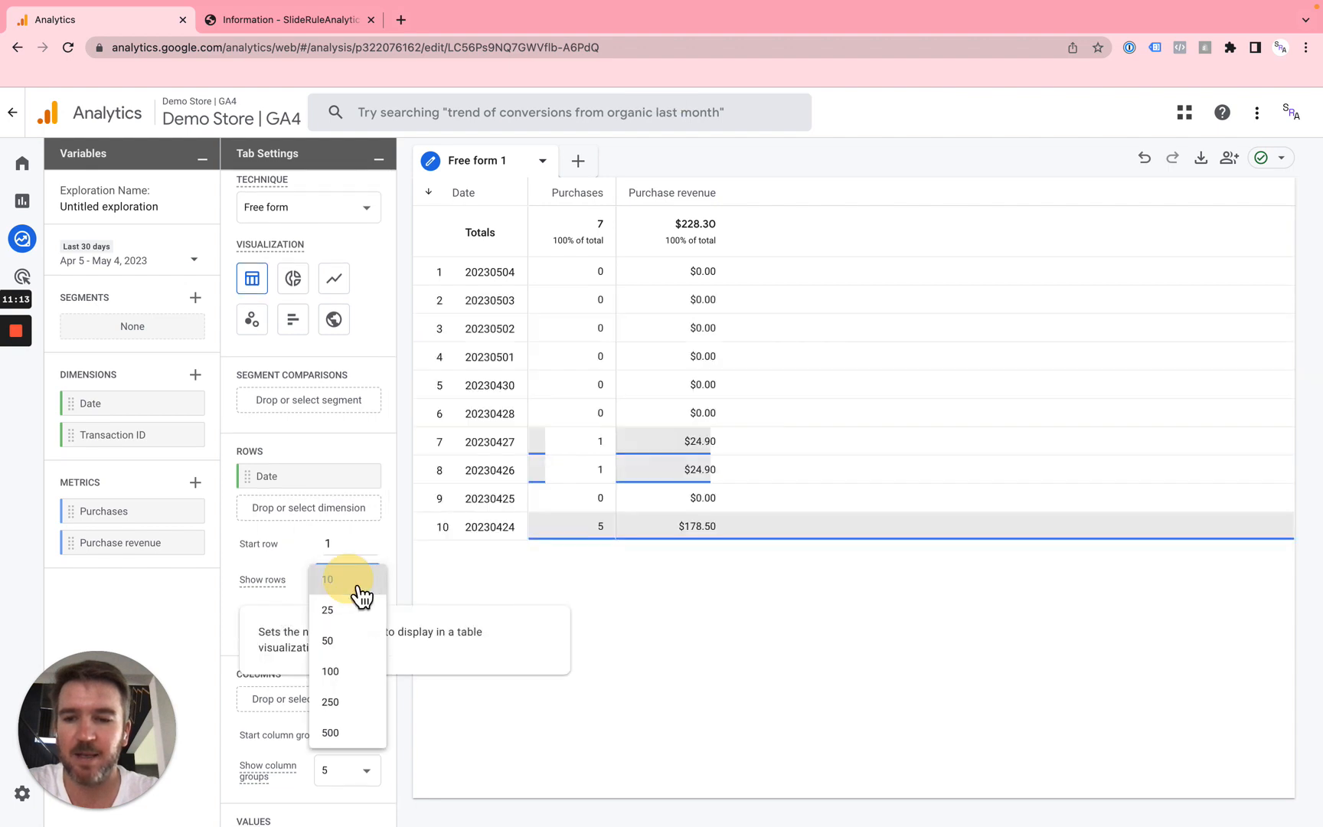
pyautogui.click(366, 640)
# Review the daily purchases and revenue through all rows of the table and look at the available export formats.
pyautogui.scroll(-1, 591, 573)
pyautogui.scroll(-2, 590, 573)
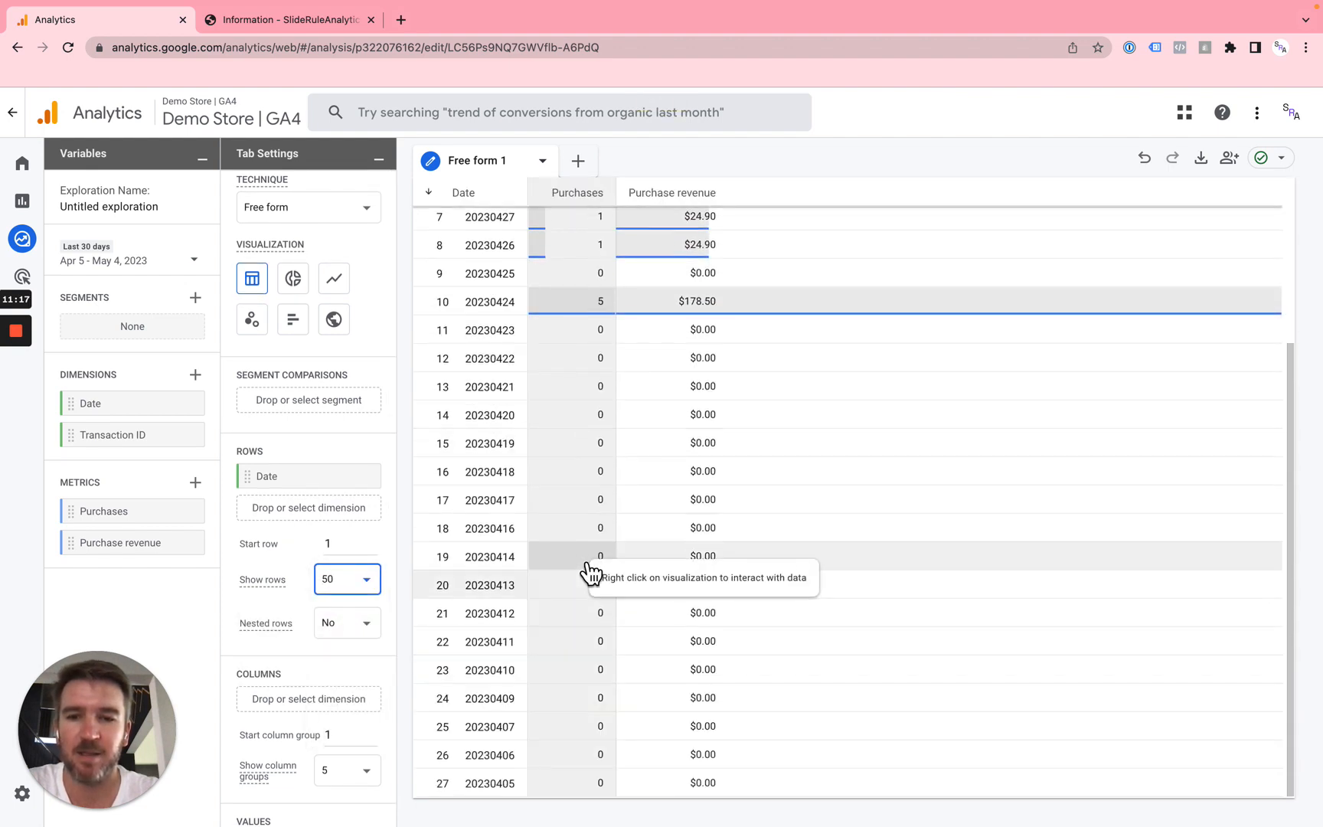
pyautogui.scroll(3, 591, 572)
pyautogui.scroll(-3, 591, 573)
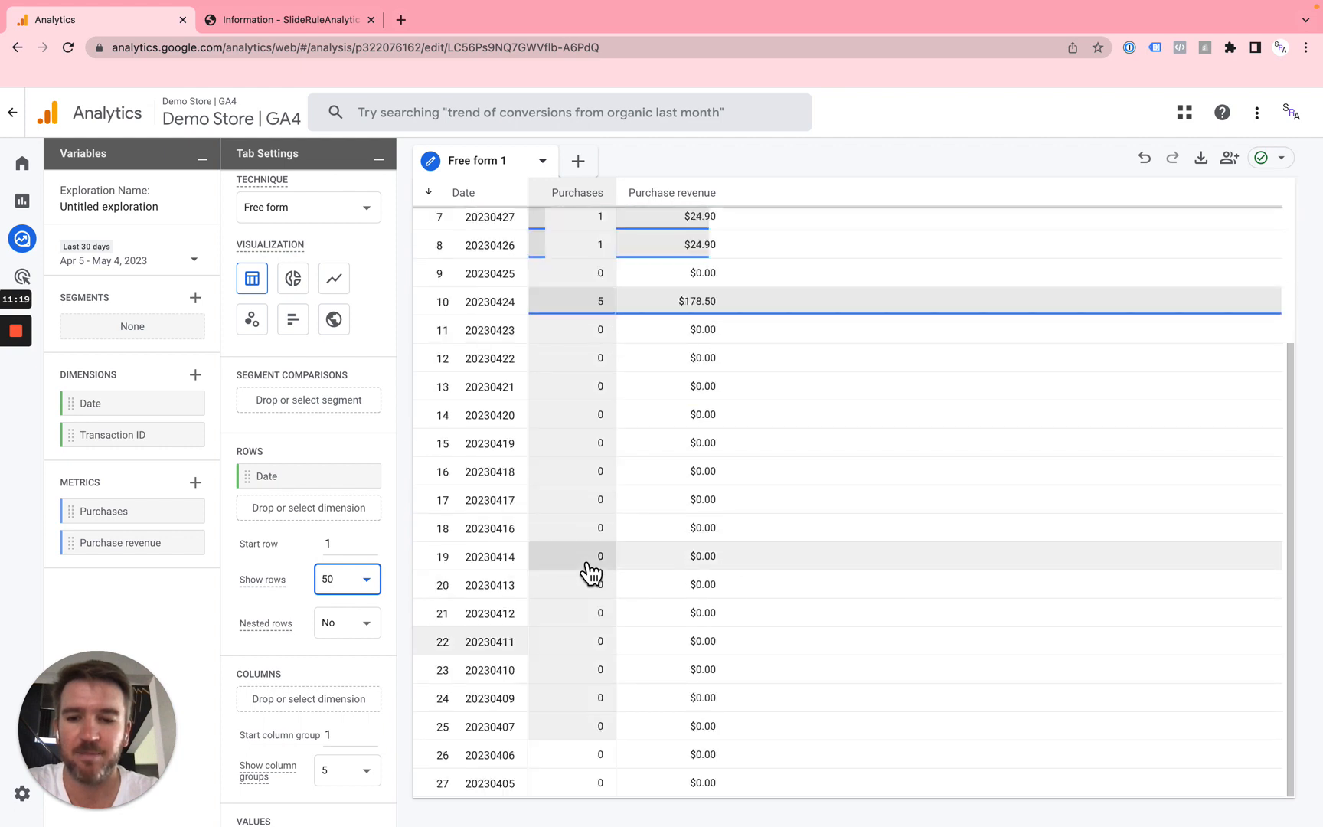
pyautogui.scroll(3, 590, 573)
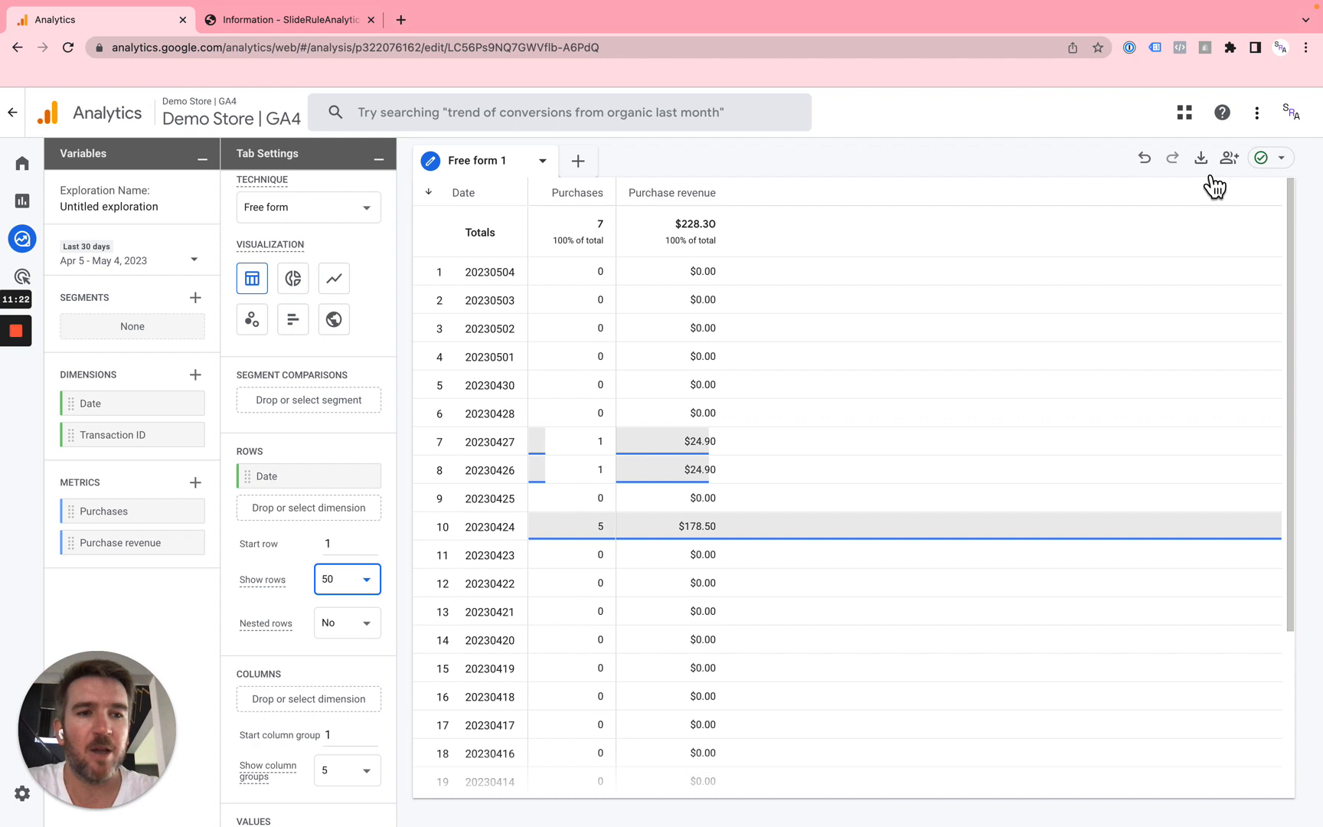
pyautogui.click(1211, 168)
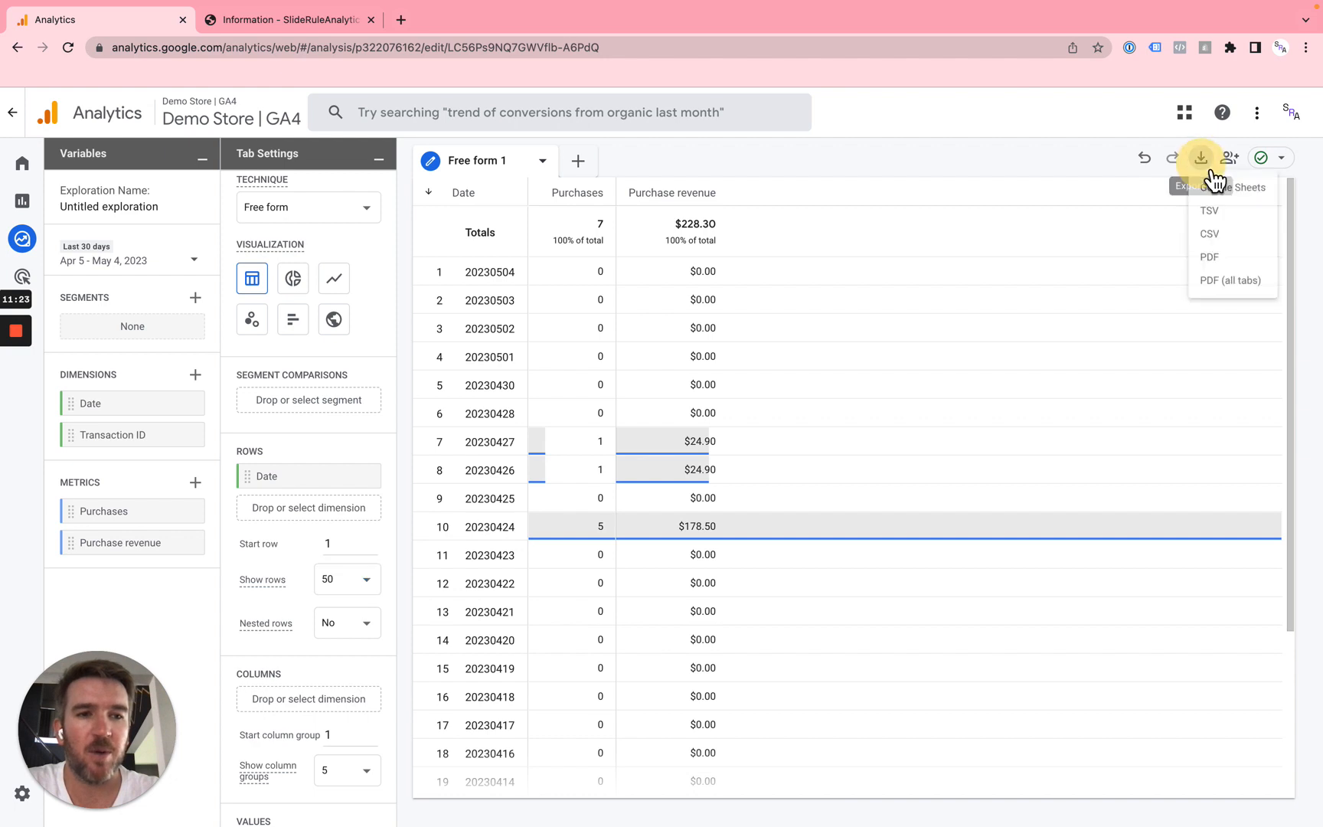
pyautogui.click(892, 172)
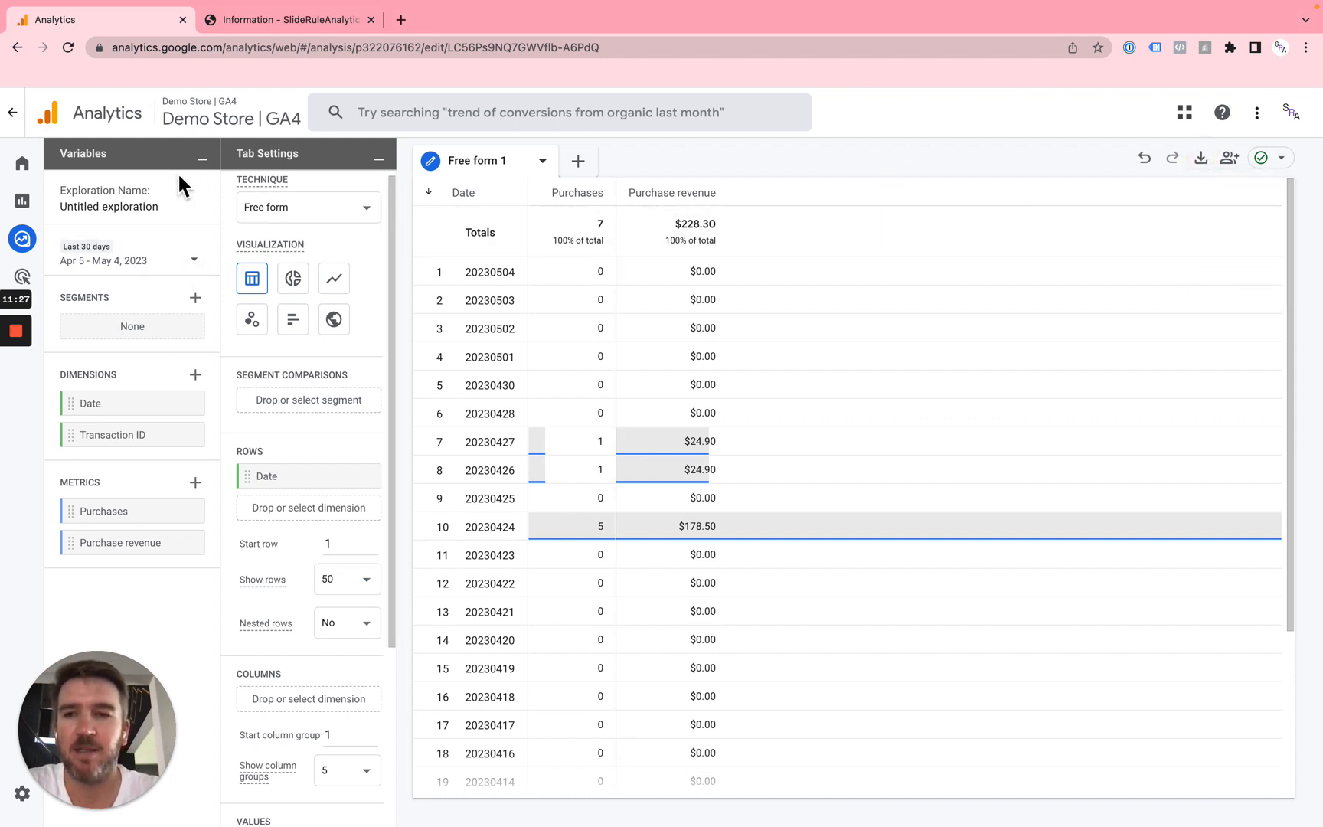
# Examine the March to May 2023 dates in the exploration's date range calendar and close it without applying a change.
pyautogui.click(193, 264)
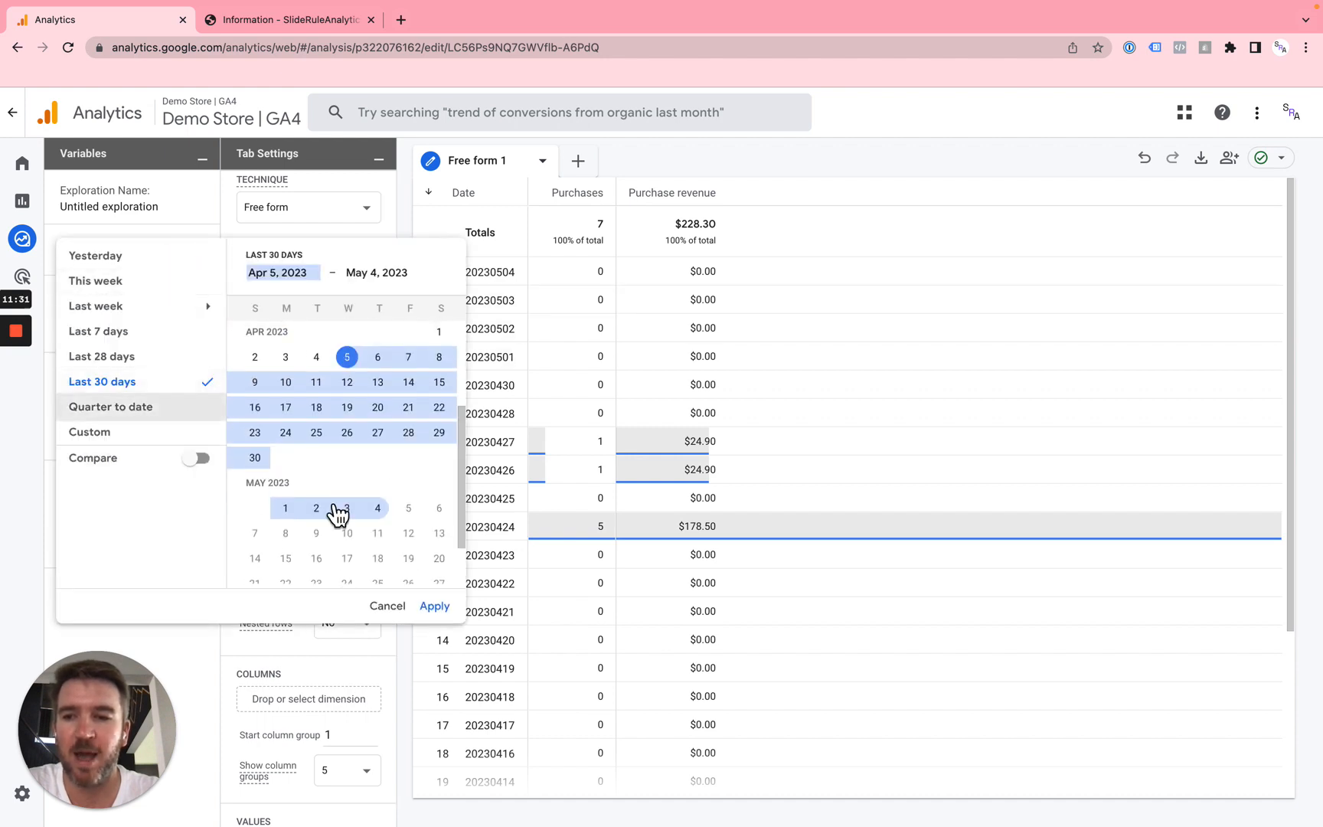
pyautogui.scroll(2, 362, 481)
pyautogui.scroll(-3, 357, 478)
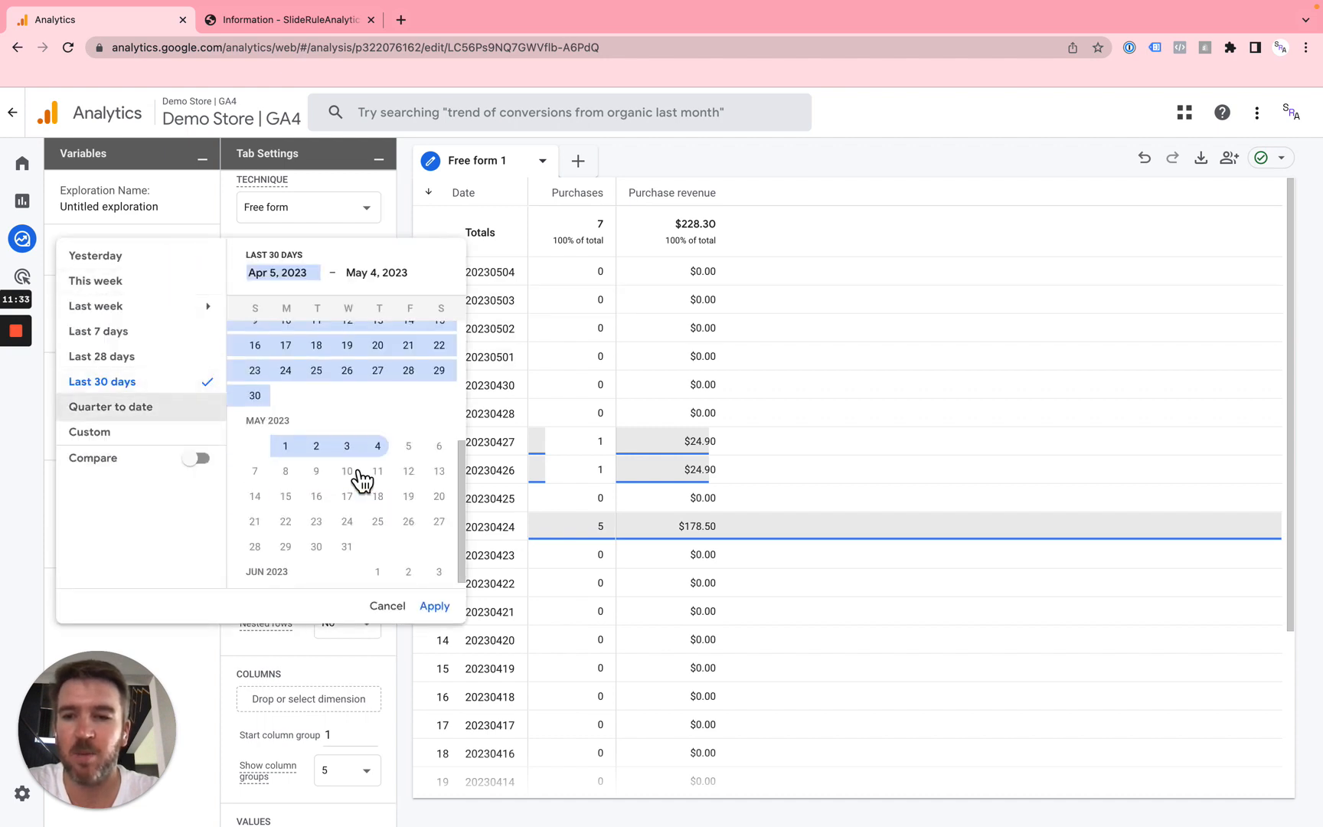
pyautogui.scroll(3, 357, 479)
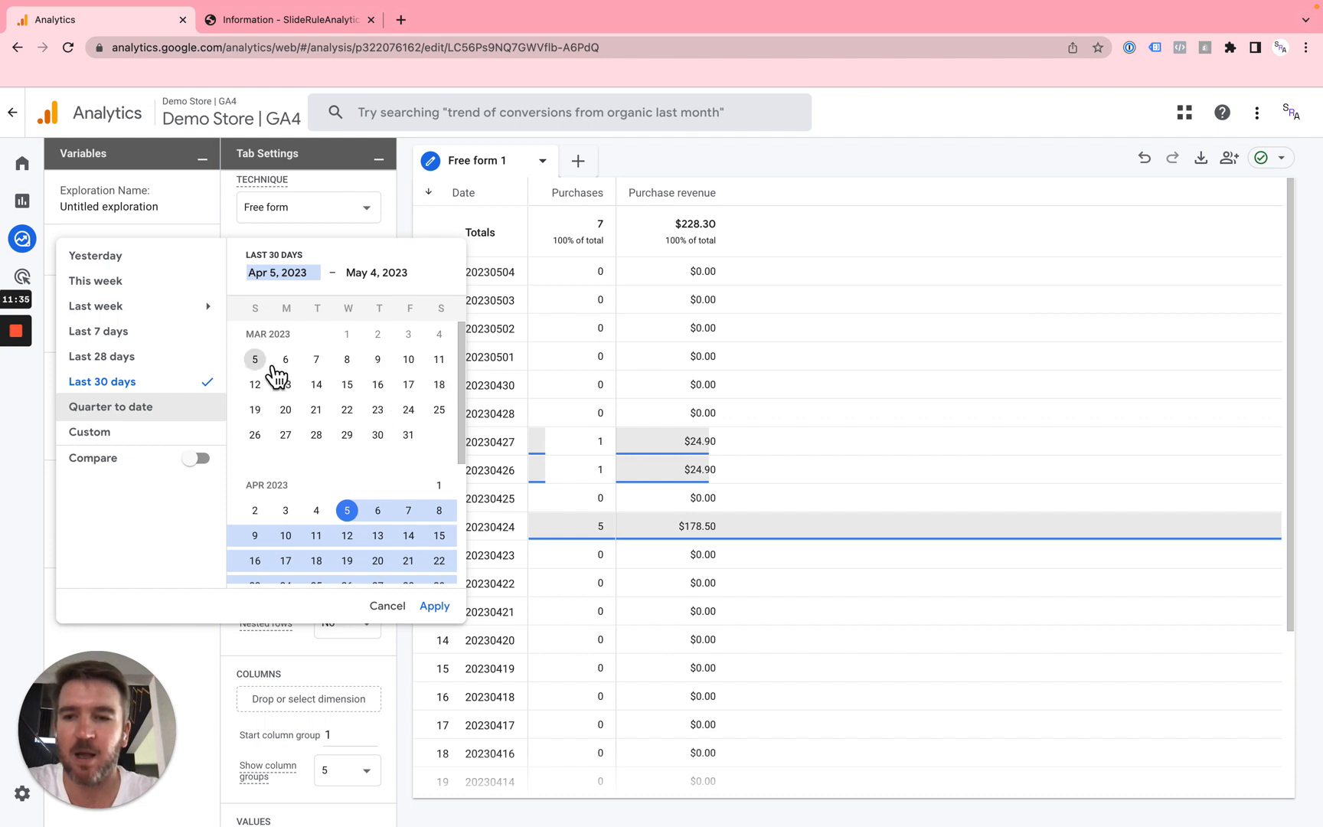
pyautogui.scroll(-2, 275, 376)
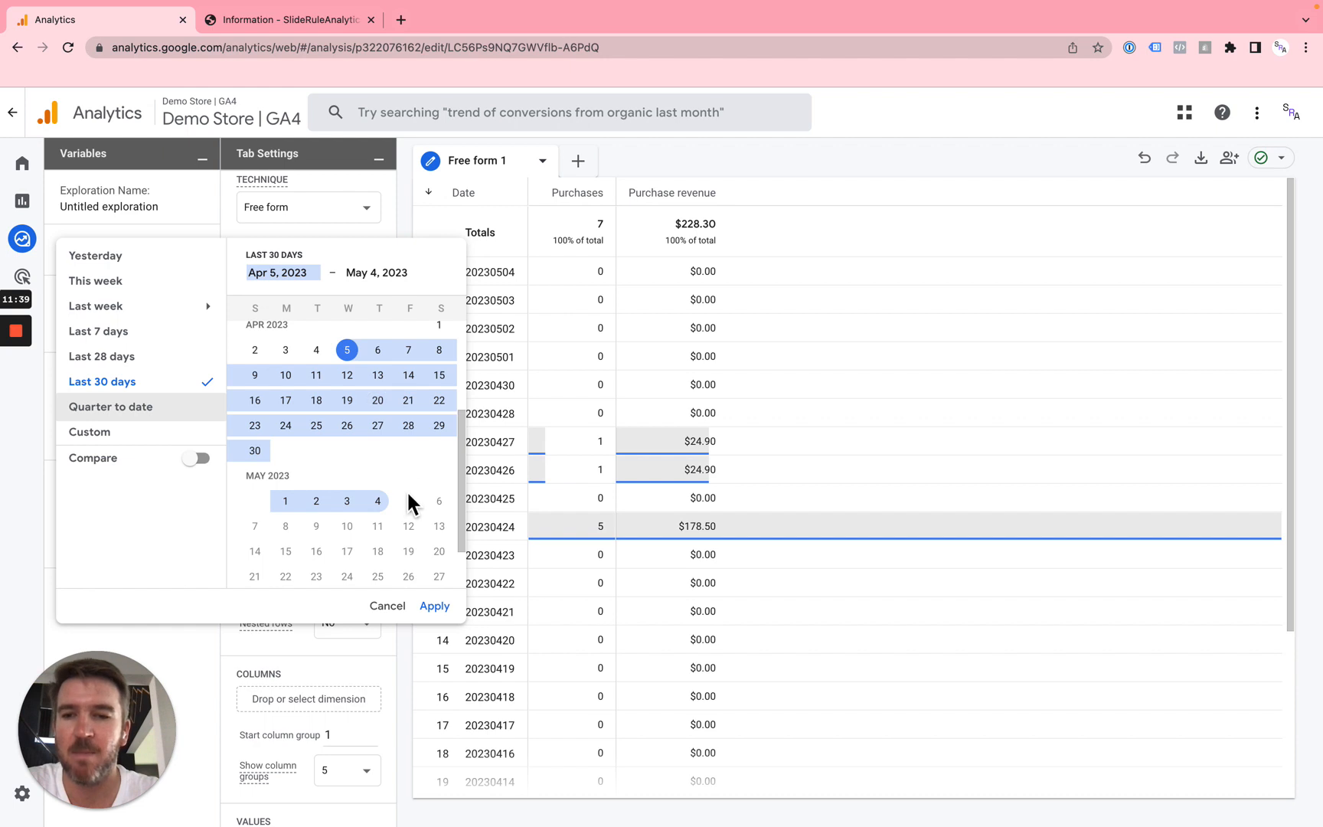
pyautogui.scroll(2, 416, 510)
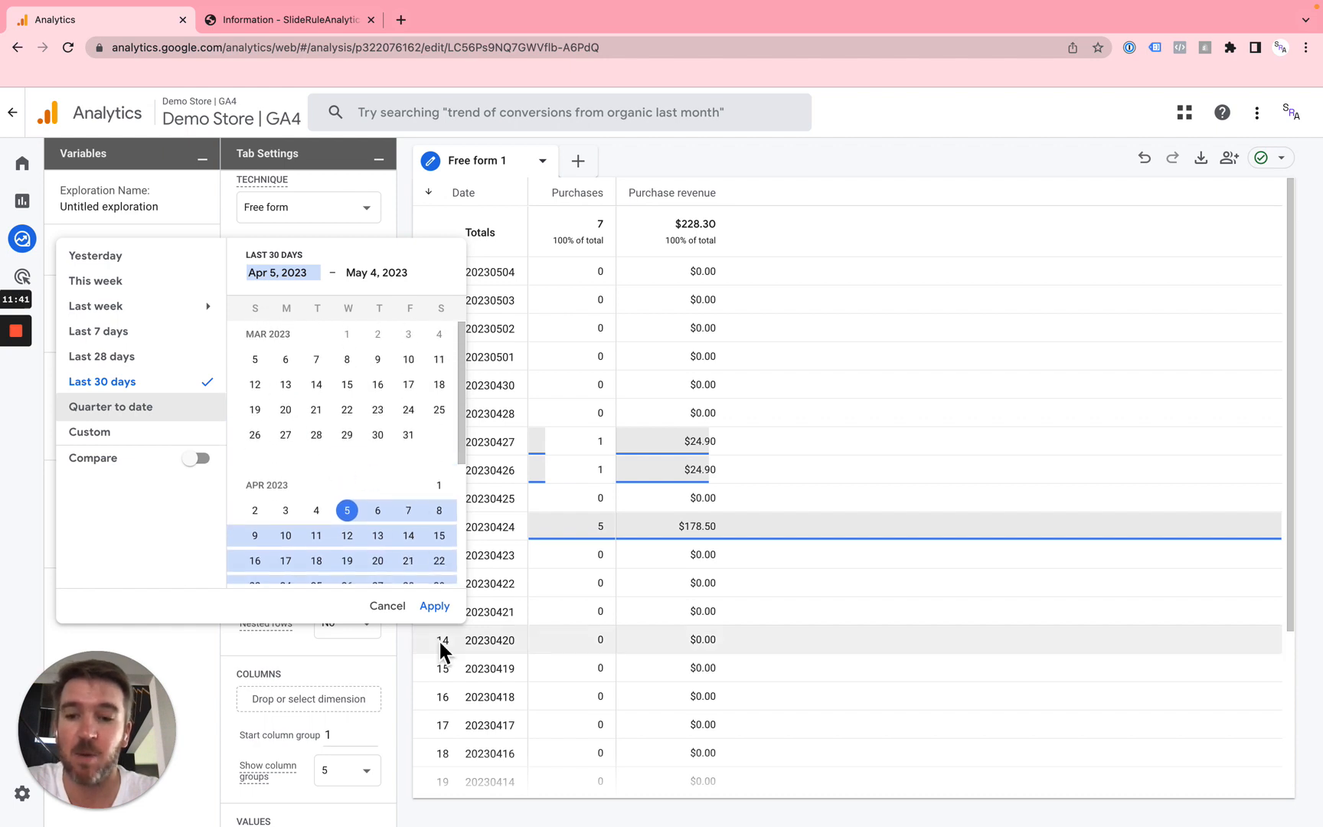
pyautogui.click(387, 609)
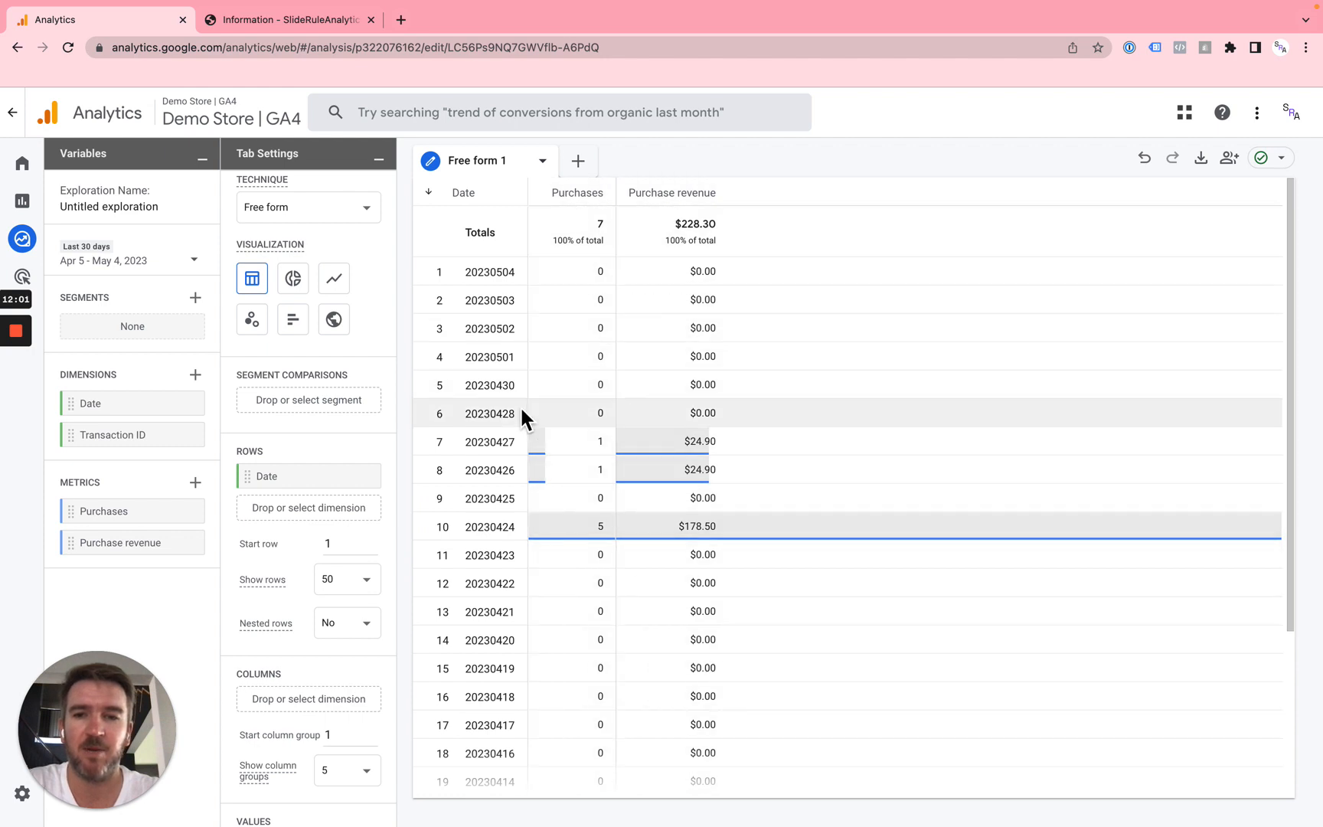
# Remove Date from the table's rows, switch the visualization to a line chart and review its granularity and anomaly detection settings.
pyautogui.click(360, 476)
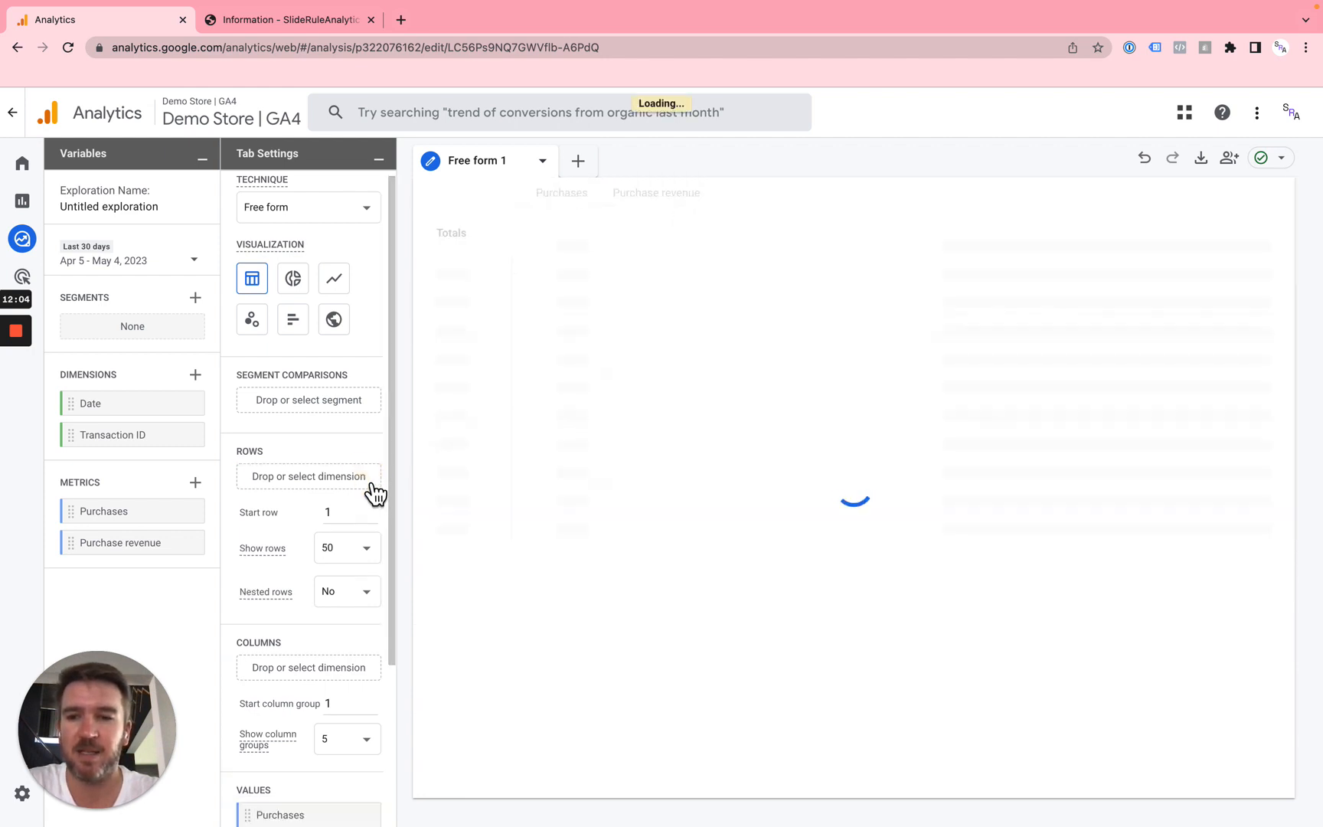
pyautogui.click(347, 288)
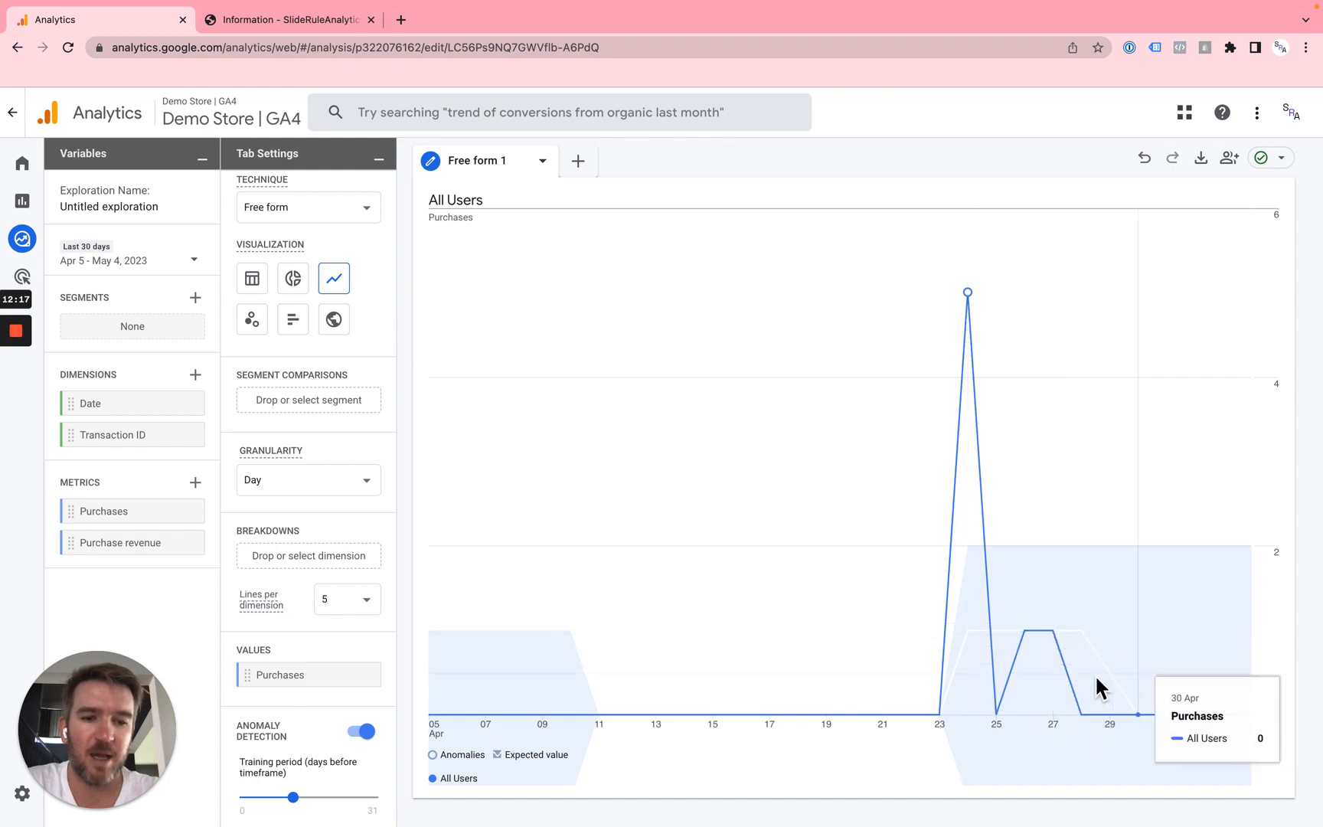
pyautogui.scroll(-3, 299, 673)
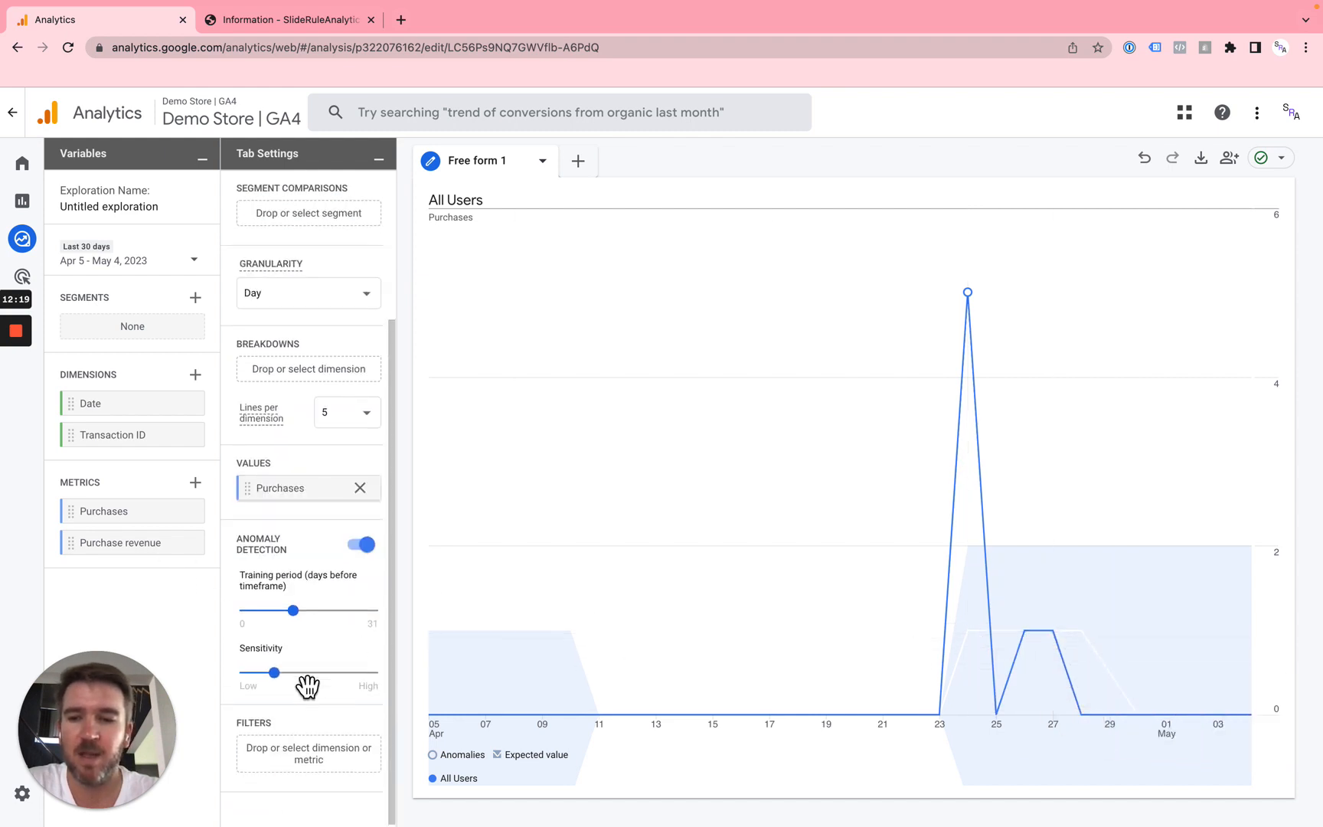
pyautogui.scroll(3, 299, 677)
pyautogui.scroll(-3, 303, 681)
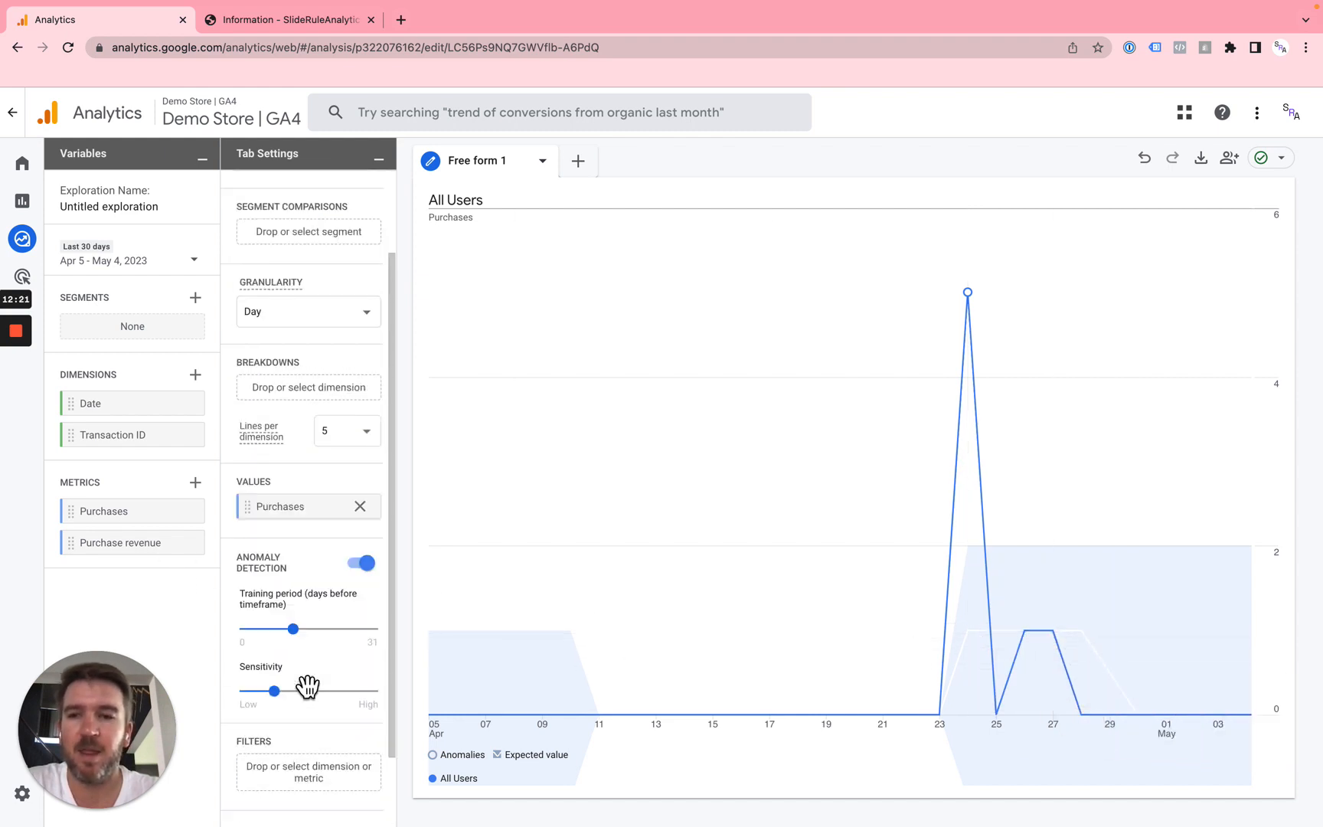
pyautogui.scroll(3, 327, 505)
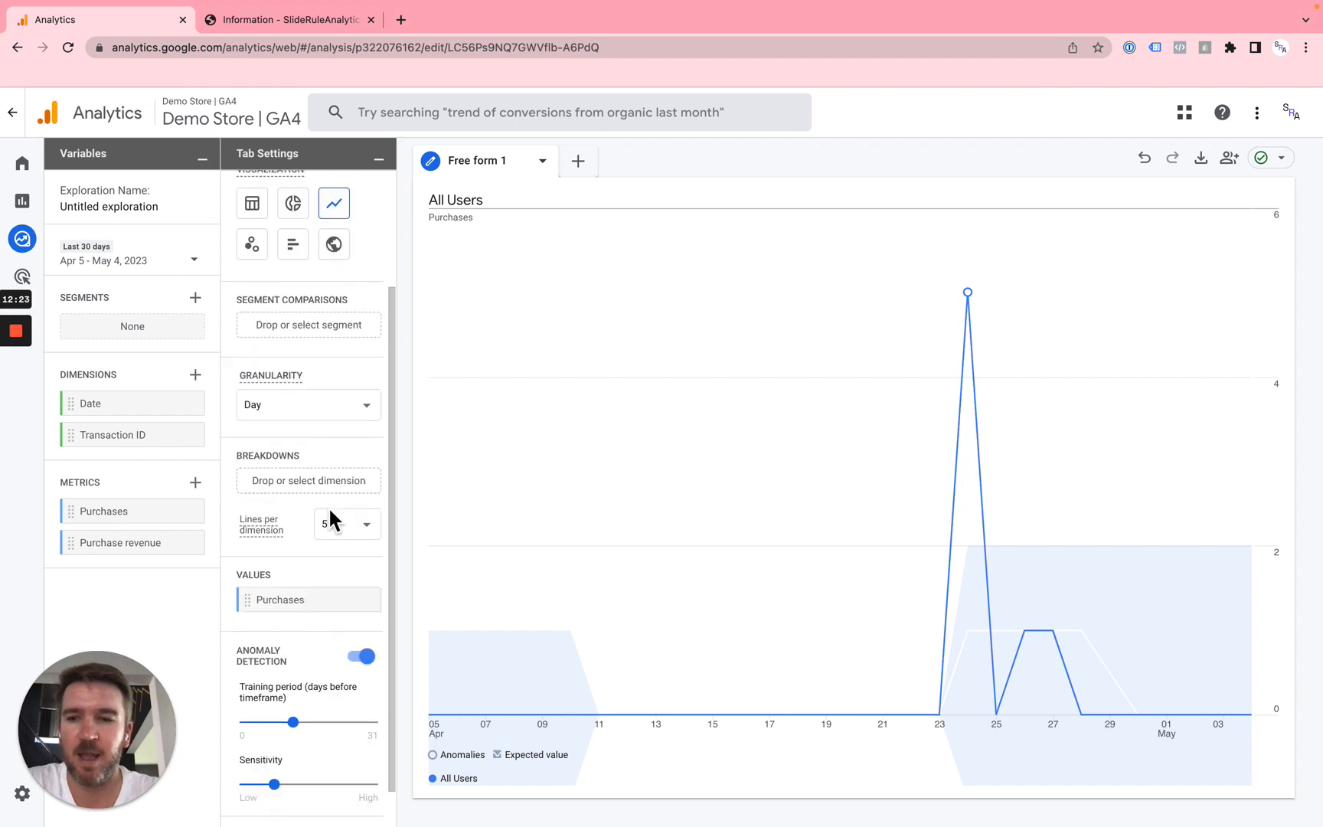
# Switch the visualization back to a table, add Transaction ID as its row dimension and highlight the first transaction's ID.
pyautogui.click(259, 287)
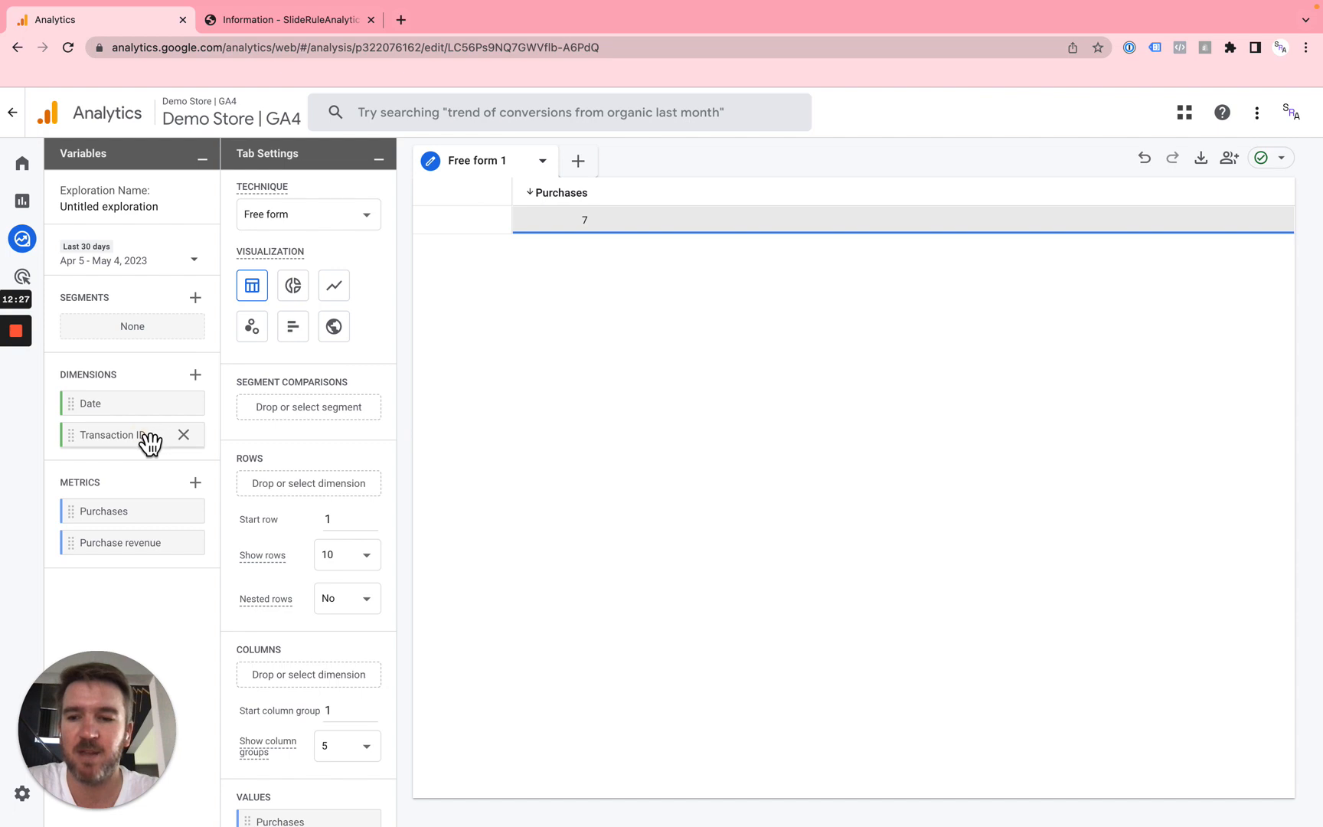
pyautogui.moveTo(146, 437); pyautogui.dragTo(304, 486)
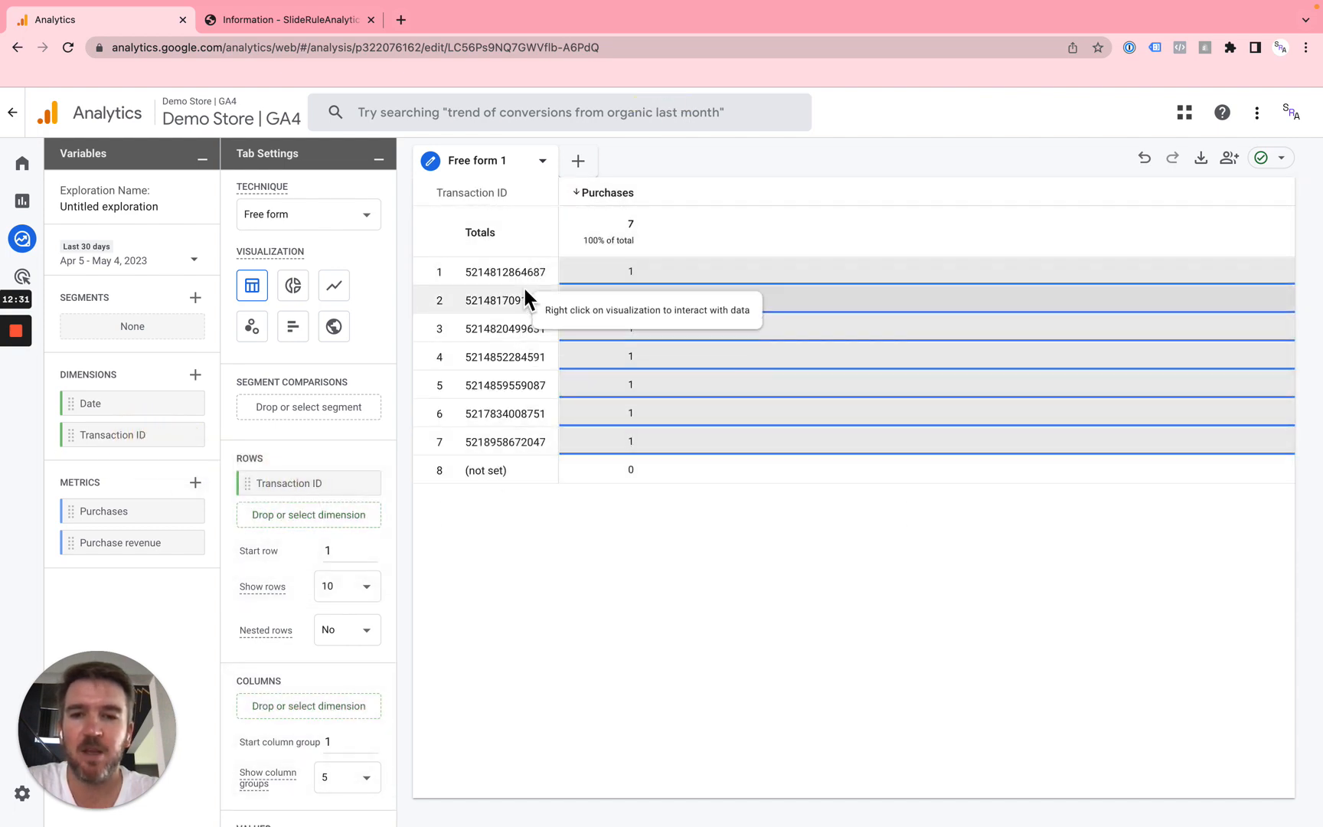
pyautogui.doubleClick(527, 273)
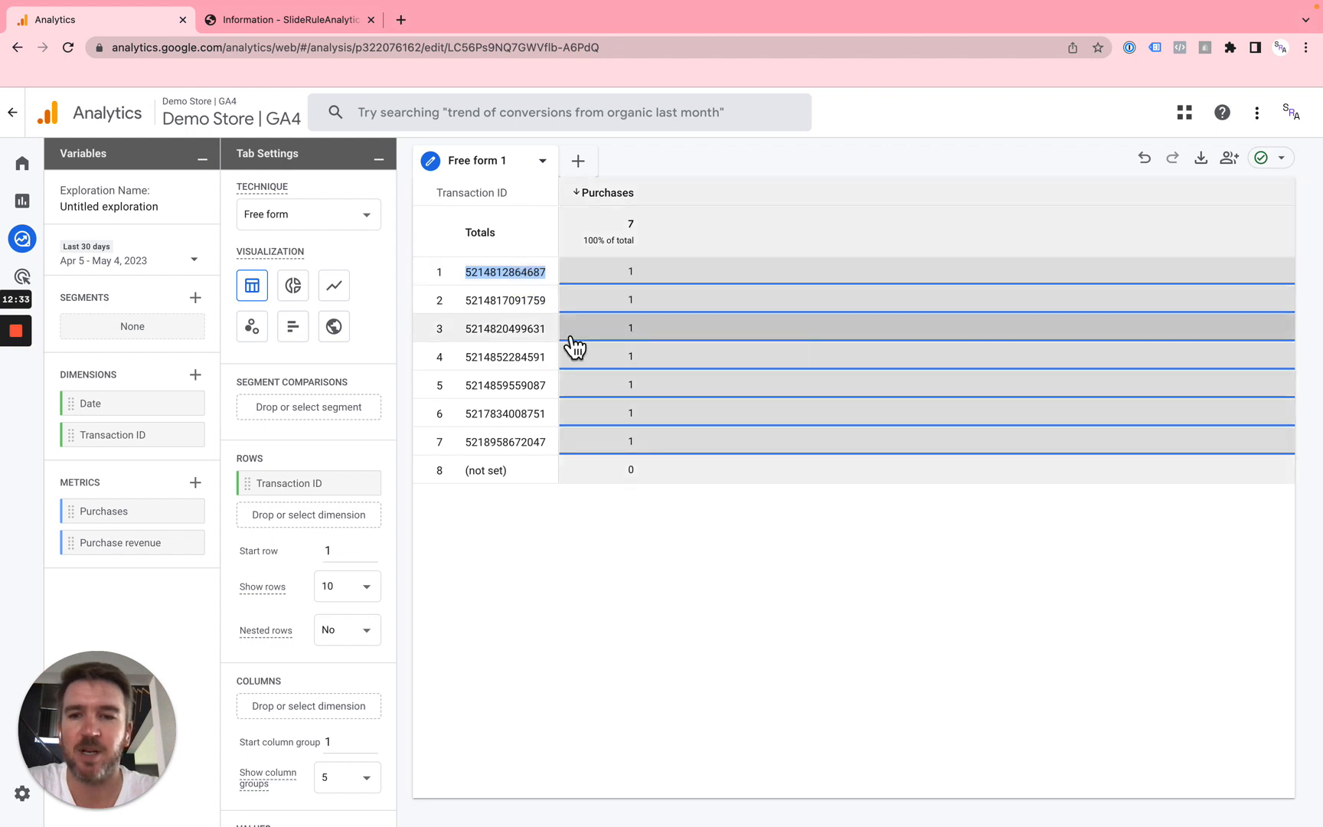
# Open the demo store's Shopify admin in the checkout's browser tab and open the most recent order, placed Apr 27 at 9:09 am.
pyautogui.click(327, 26)
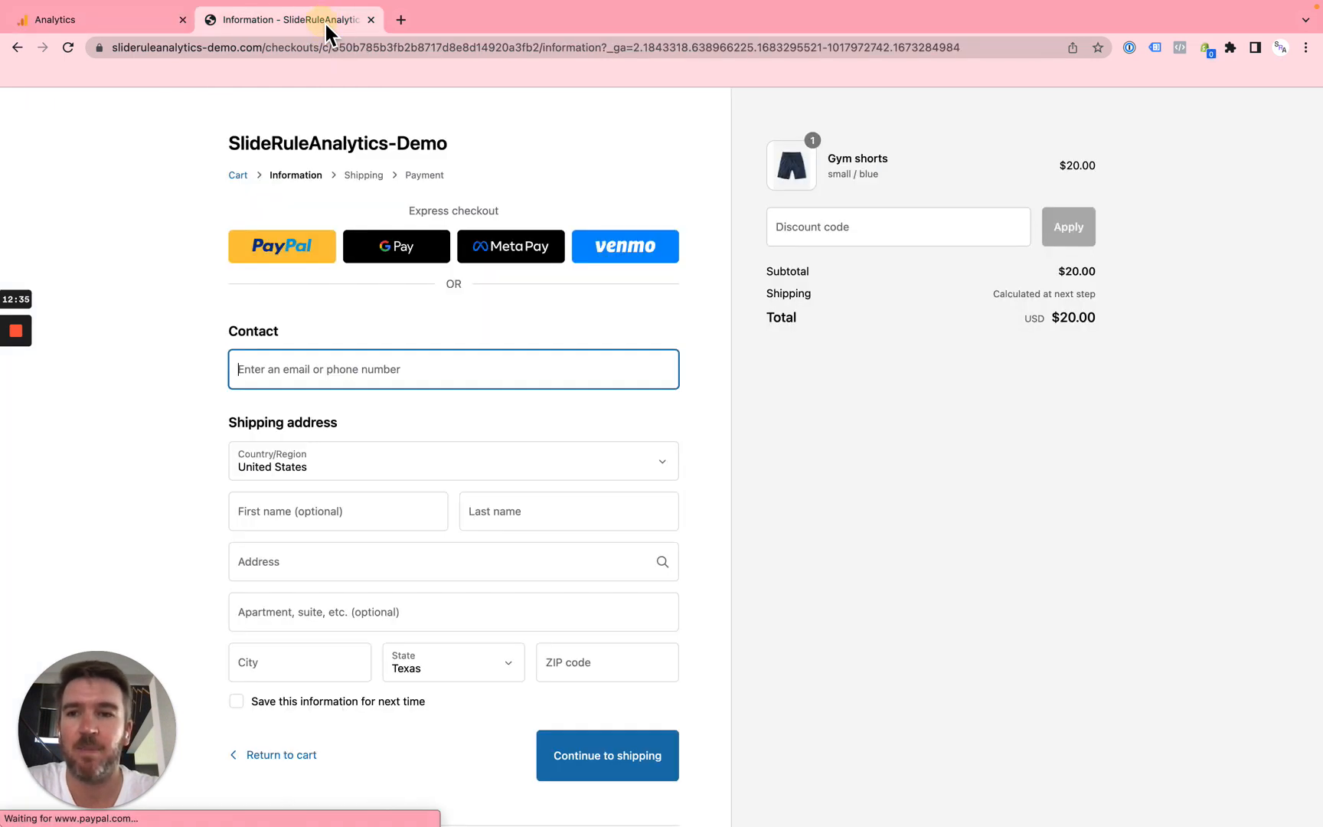
pyautogui.click(334, 47)
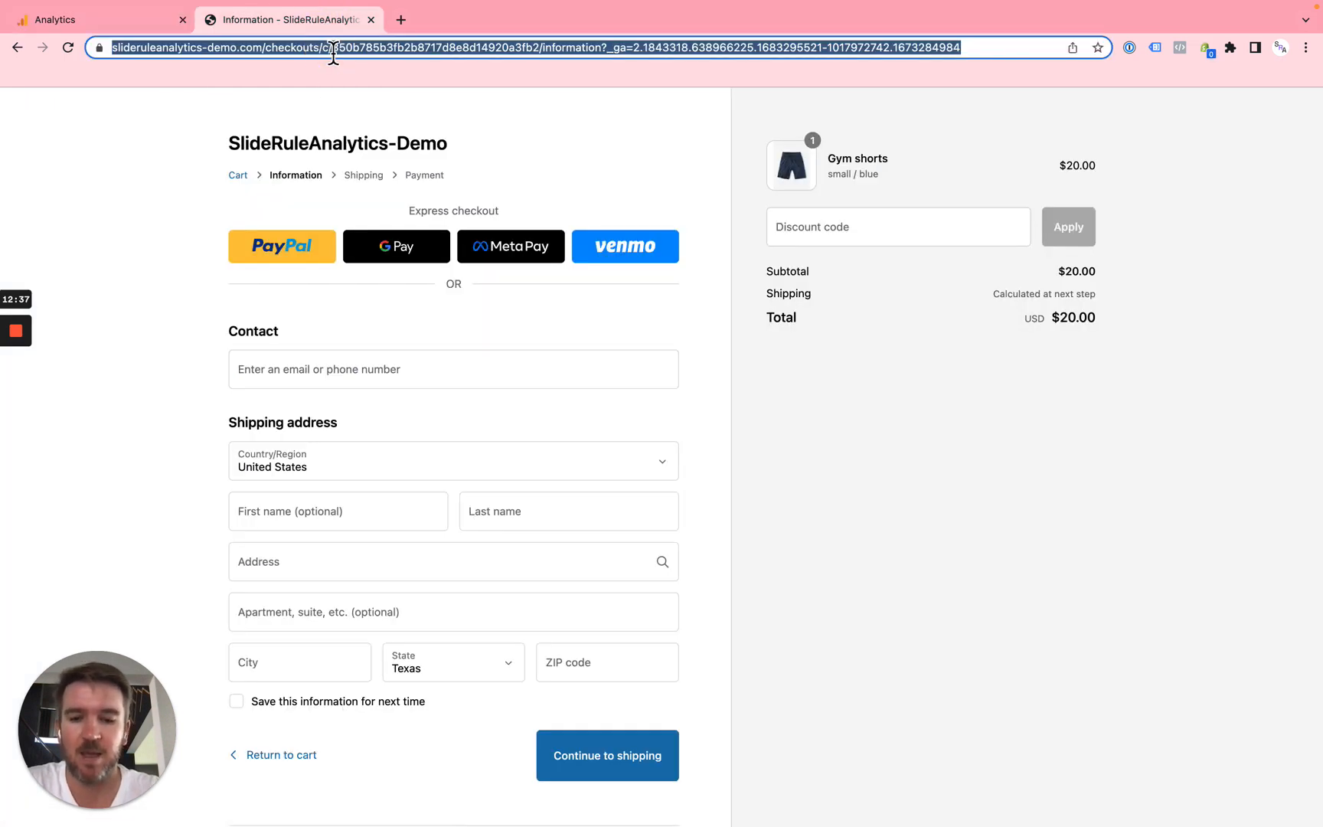
pyautogui.write('sl')
pyautogui.press('Return')
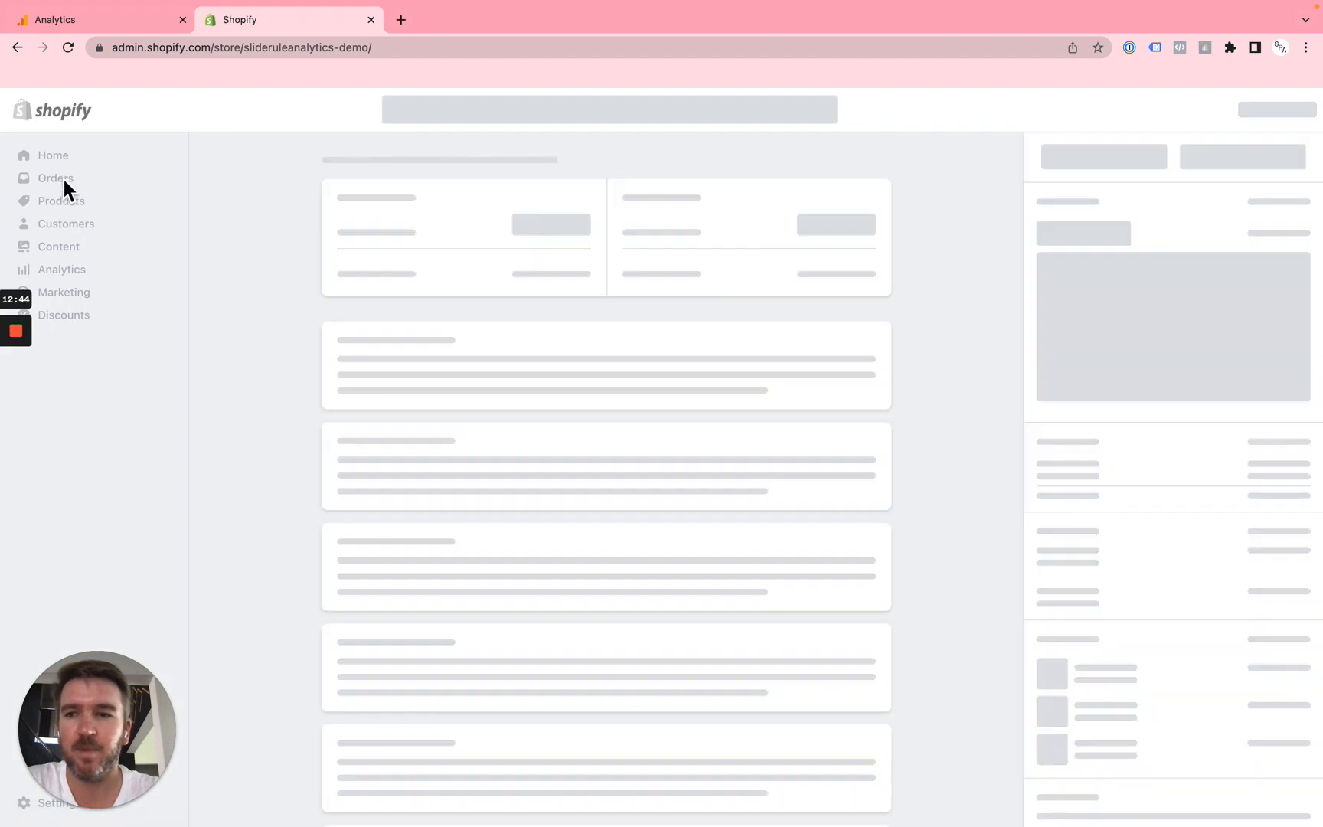
pyautogui.click(62, 178)
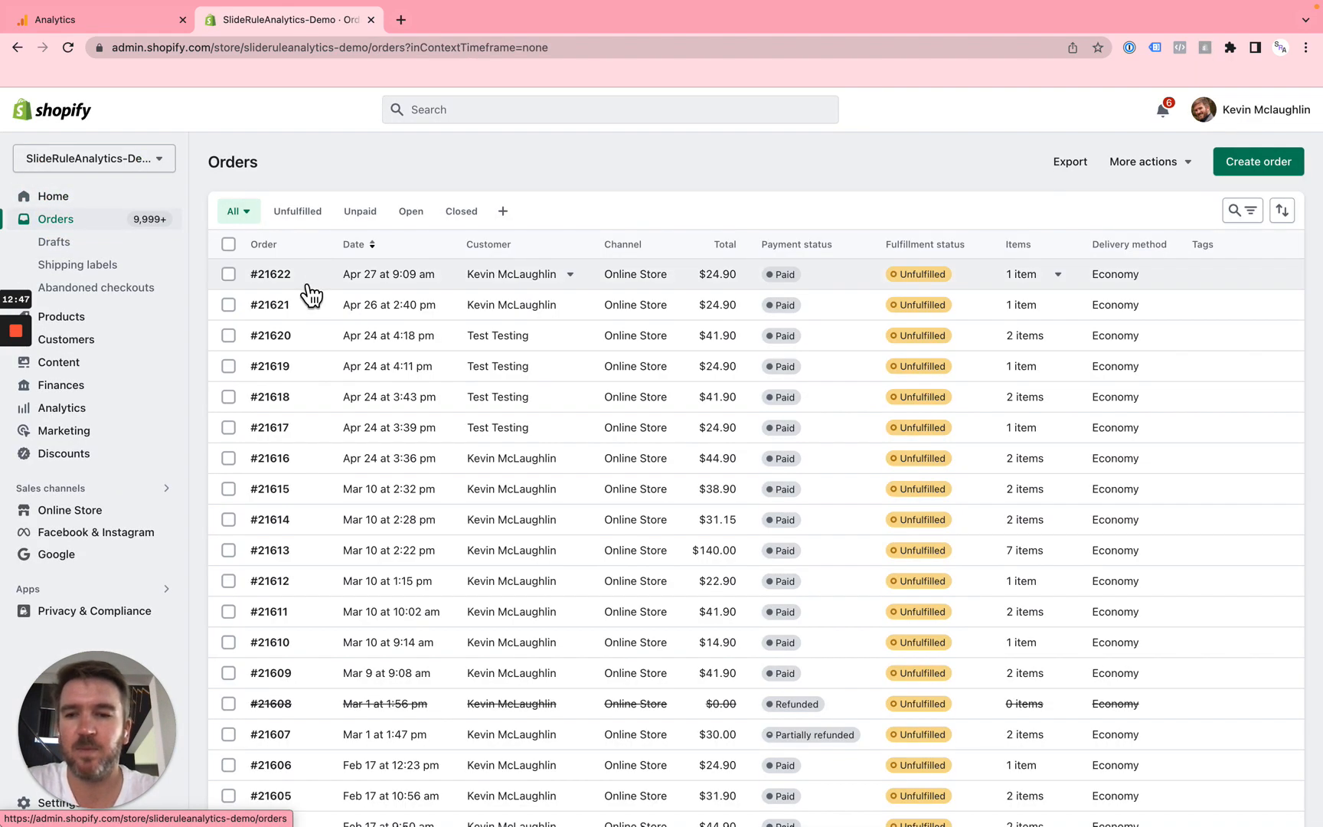
pyautogui.click(301, 276)
# Highlight the order's ID in its Shopify web address and compare it with the transaction IDs in the GA4 exploration.
pyautogui.click(146, 23)
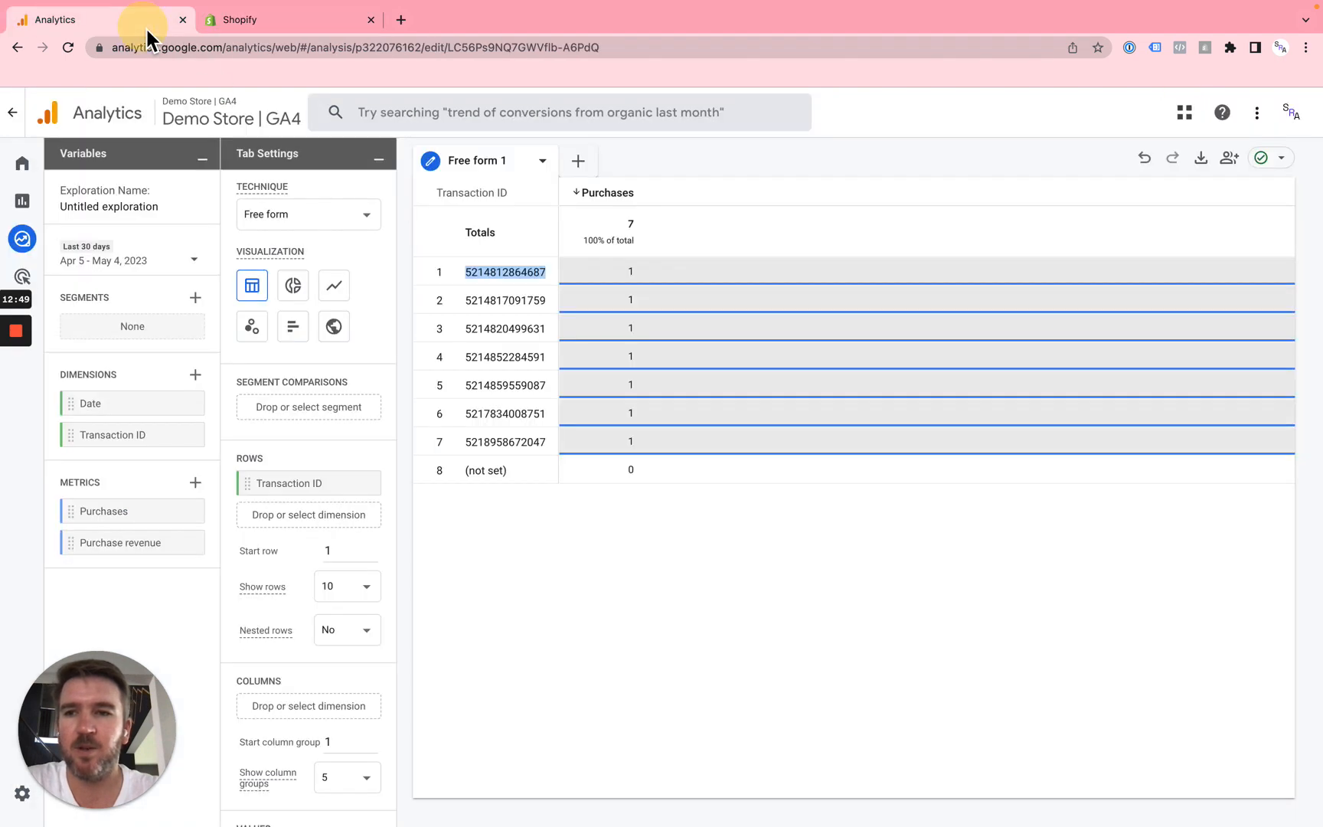
pyautogui.click(248, 19)
pyautogui.doubleClick(460, 48)
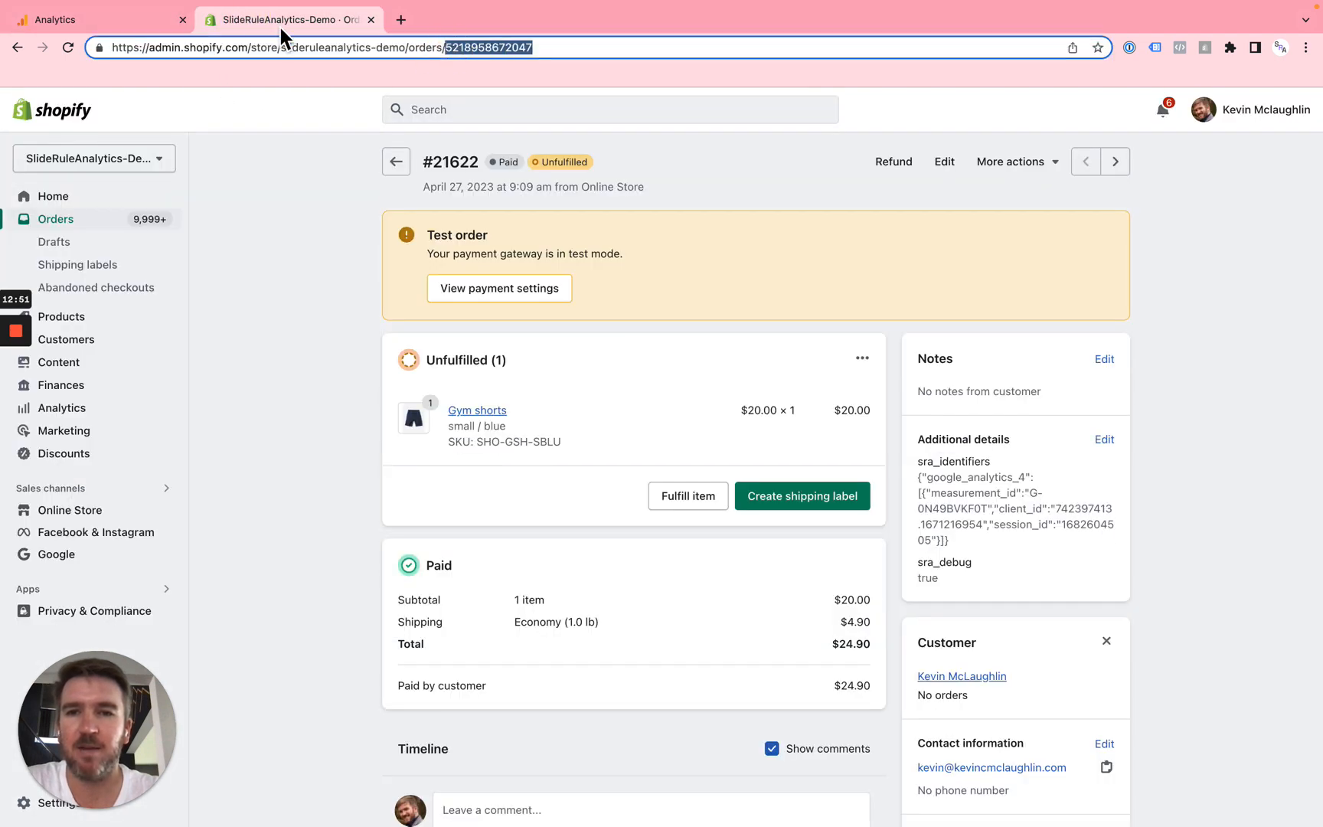
pyautogui.click(116, 22)
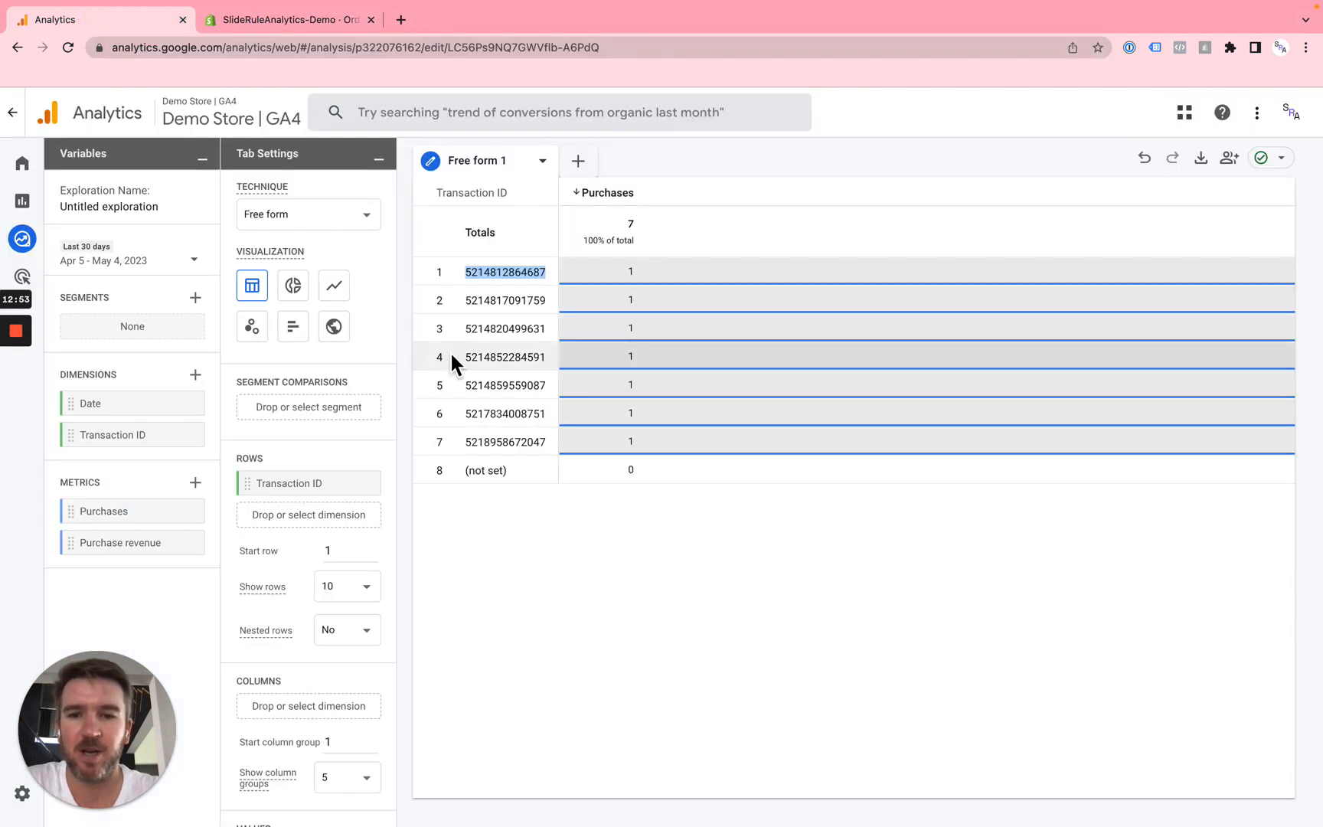
# Copy the first transaction ID from the GA4 table and open the matching Shopify order by replacing the ID in the order's web address.
pyautogui.doubleClick(494, 273)
pyautogui.press('super+c')
pyautogui.click(320, 23)
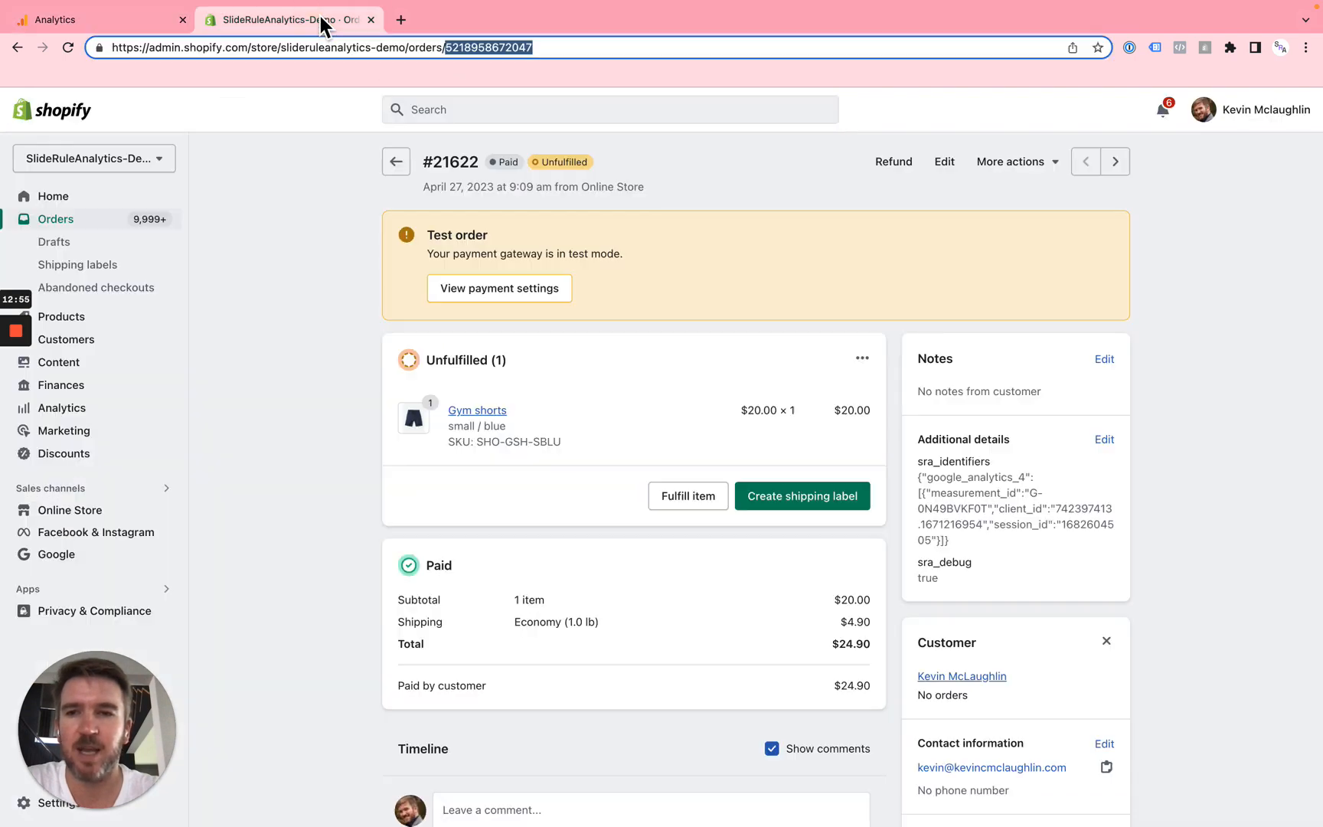
pyautogui.press('super+v')
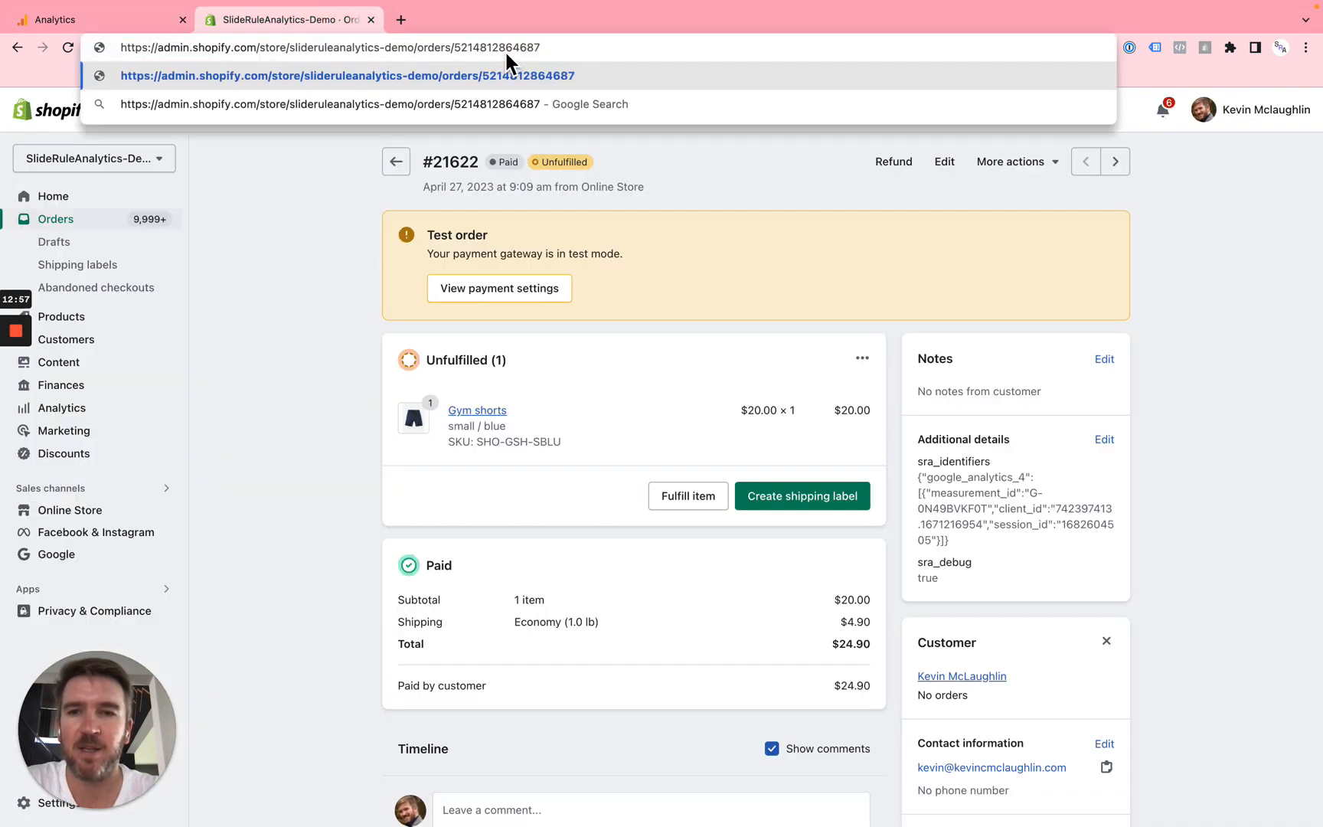
pyautogui.press('Return')
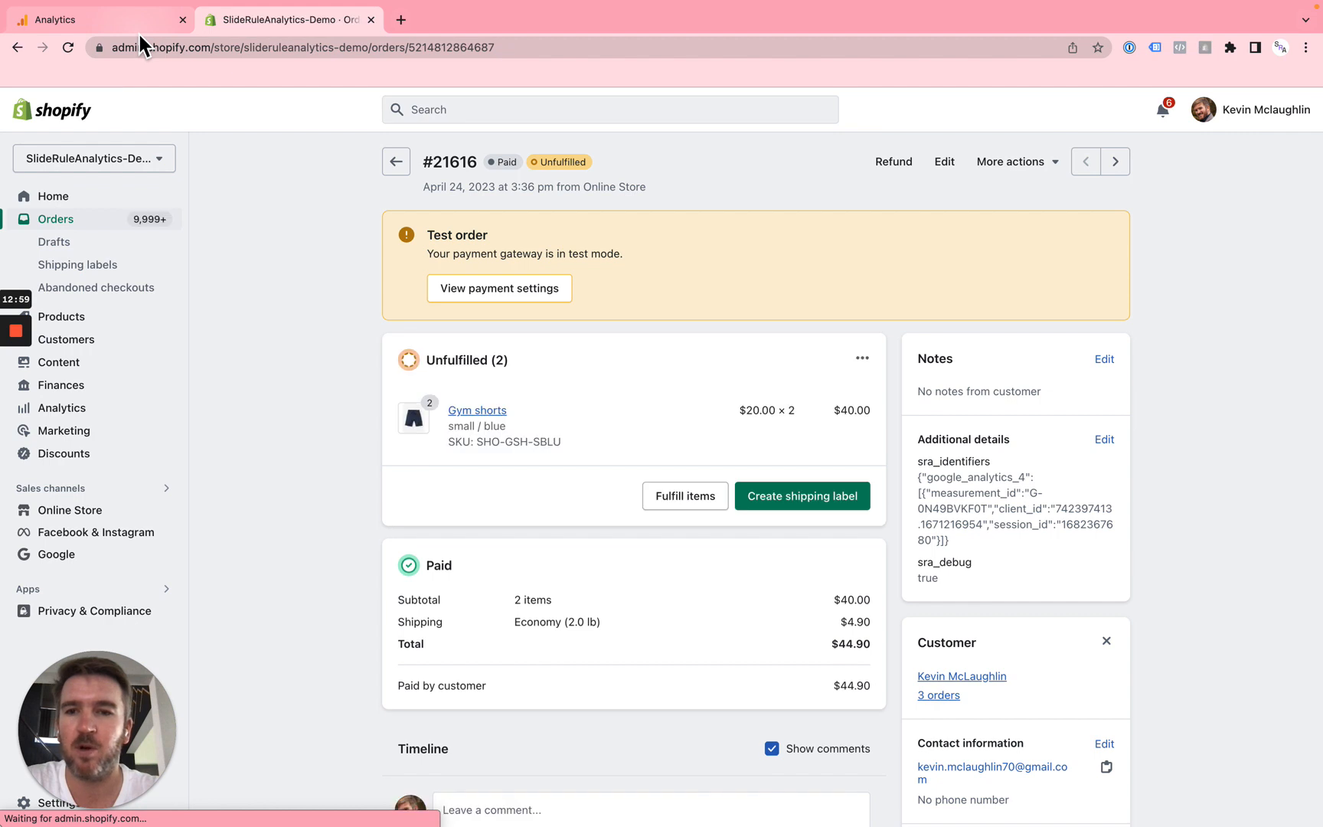
# Return to the GA4 exploration, highlight the table's Transaction ID heading and add a filter on the Transaction ID dimension.
pyautogui.click(125, 29)
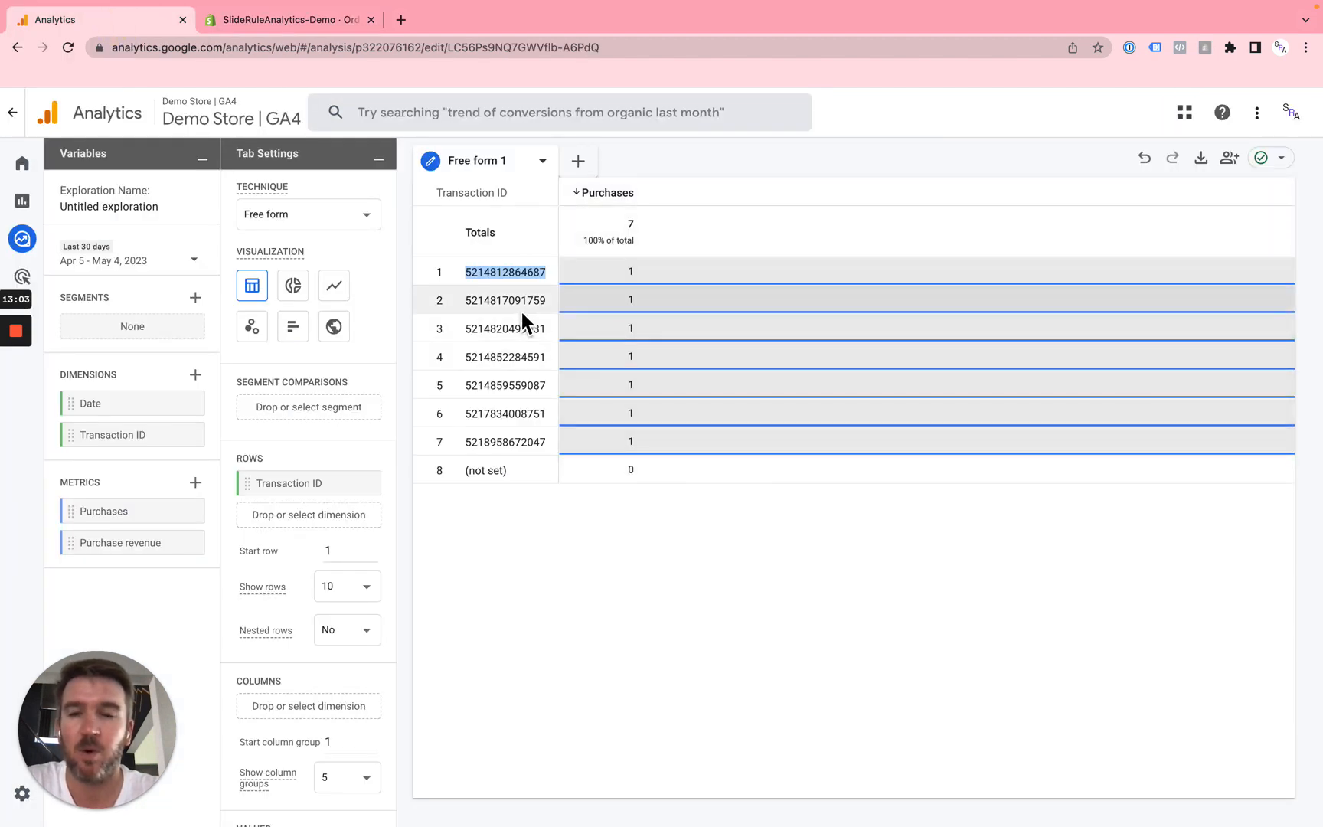
pyautogui.tripleClick(487, 195)
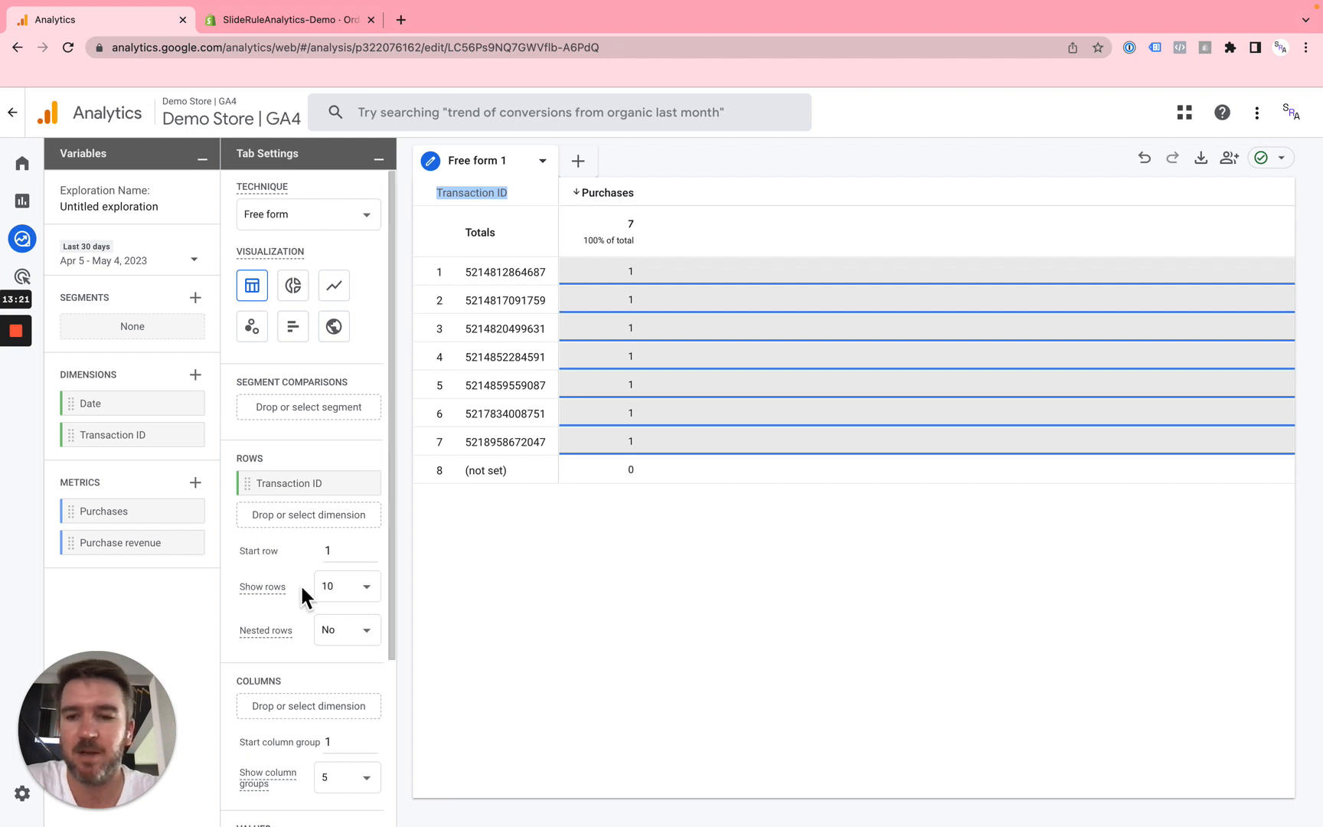
pyautogui.scroll(-3, 300, 582)
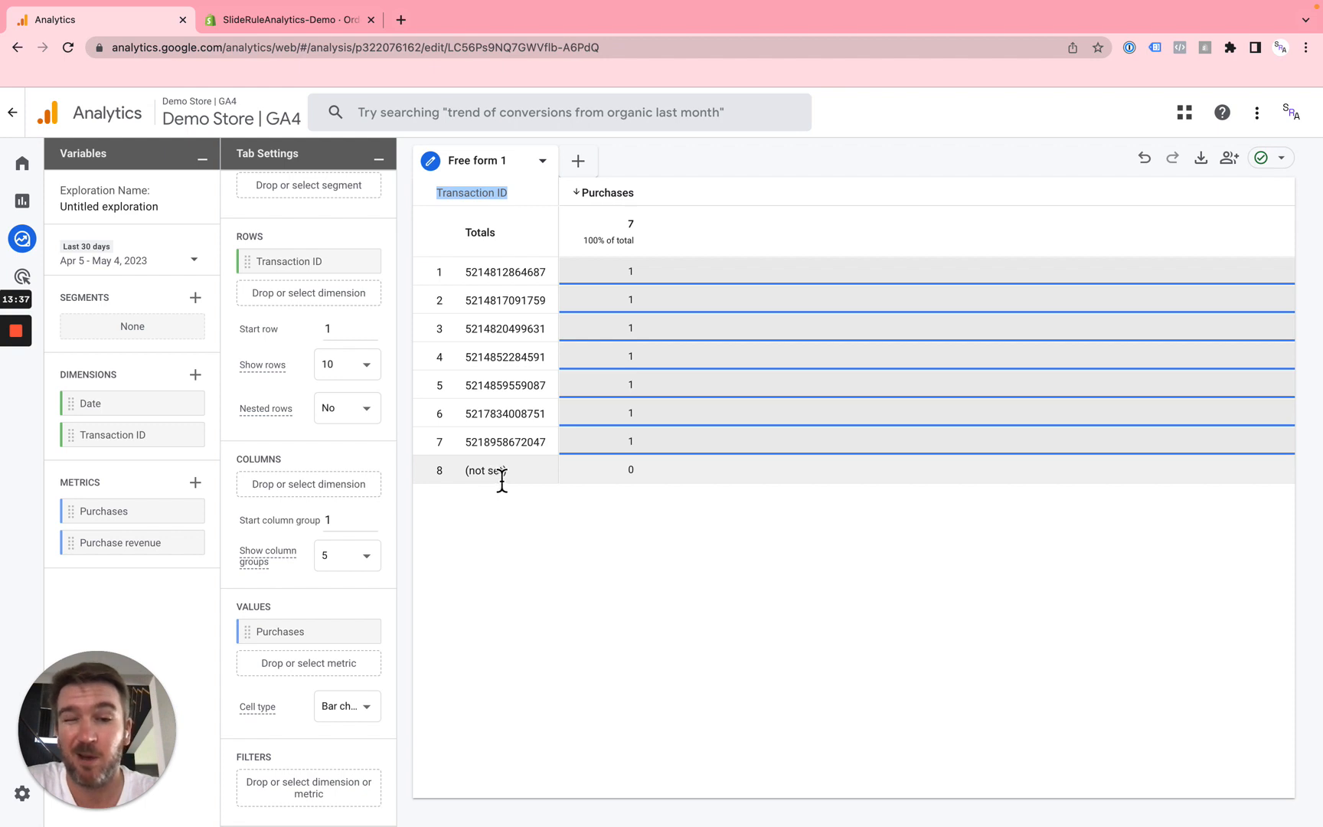
pyautogui.click(342, 791)
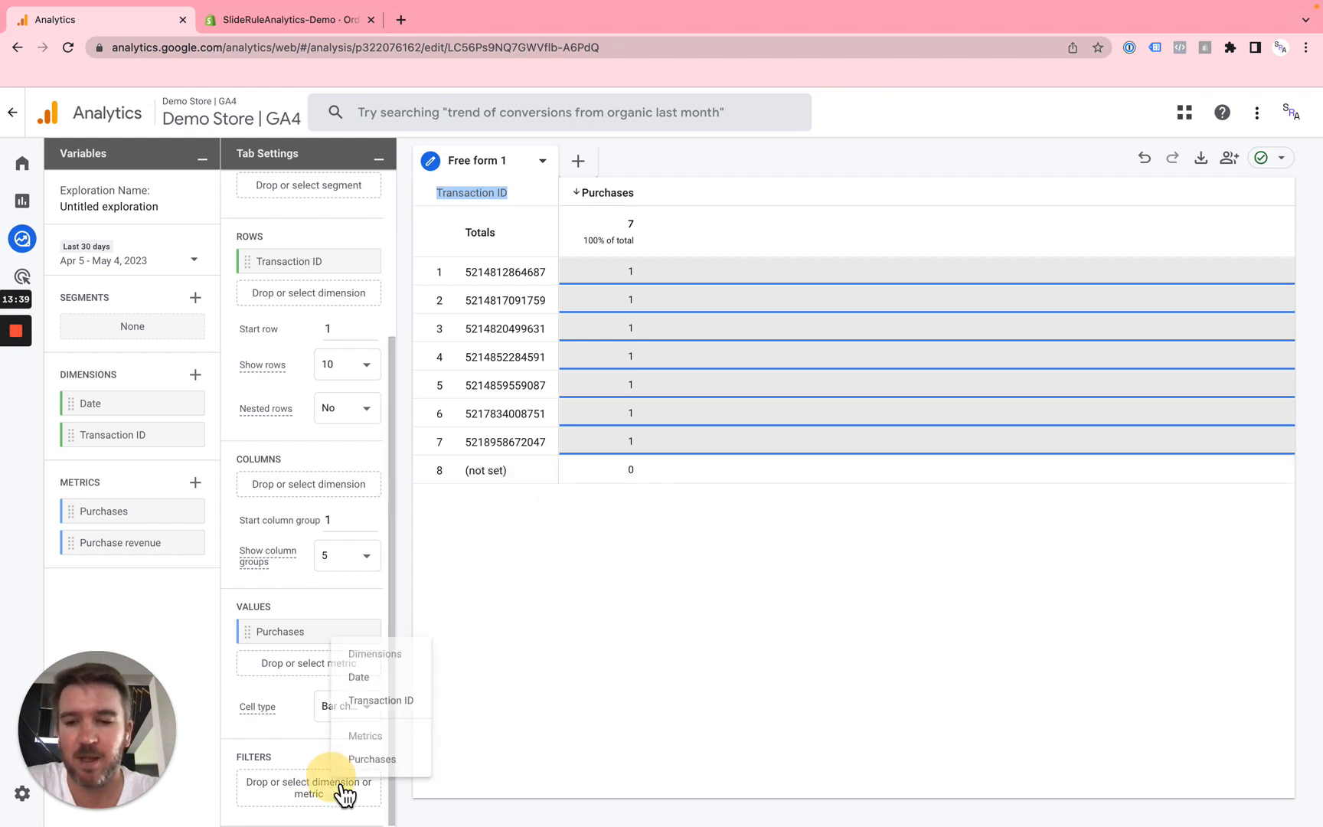
pyautogui.click(403, 694)
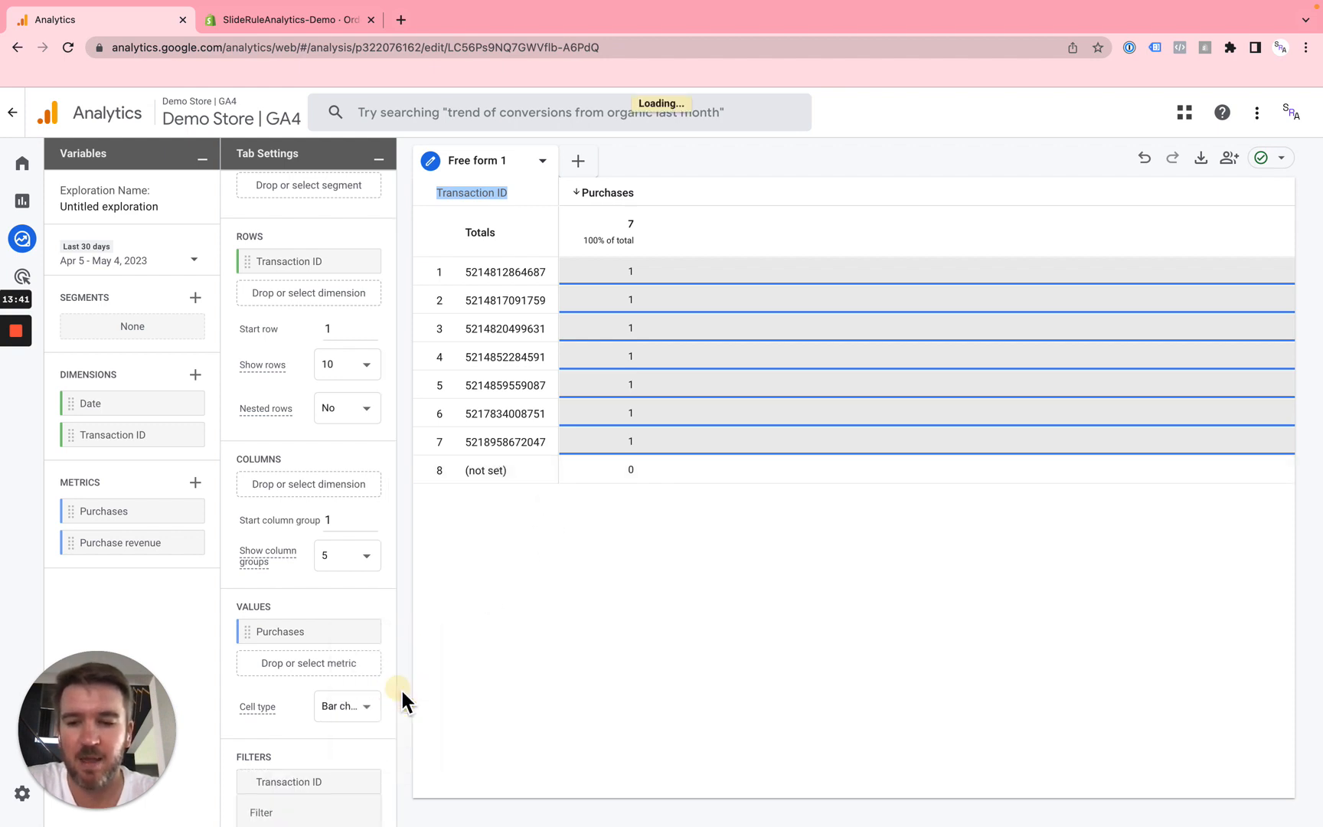
# Set the Transaction ID filter to "does not exactly match" with the value "(not set)" and apply it.
pyautogui.click(342, 681)
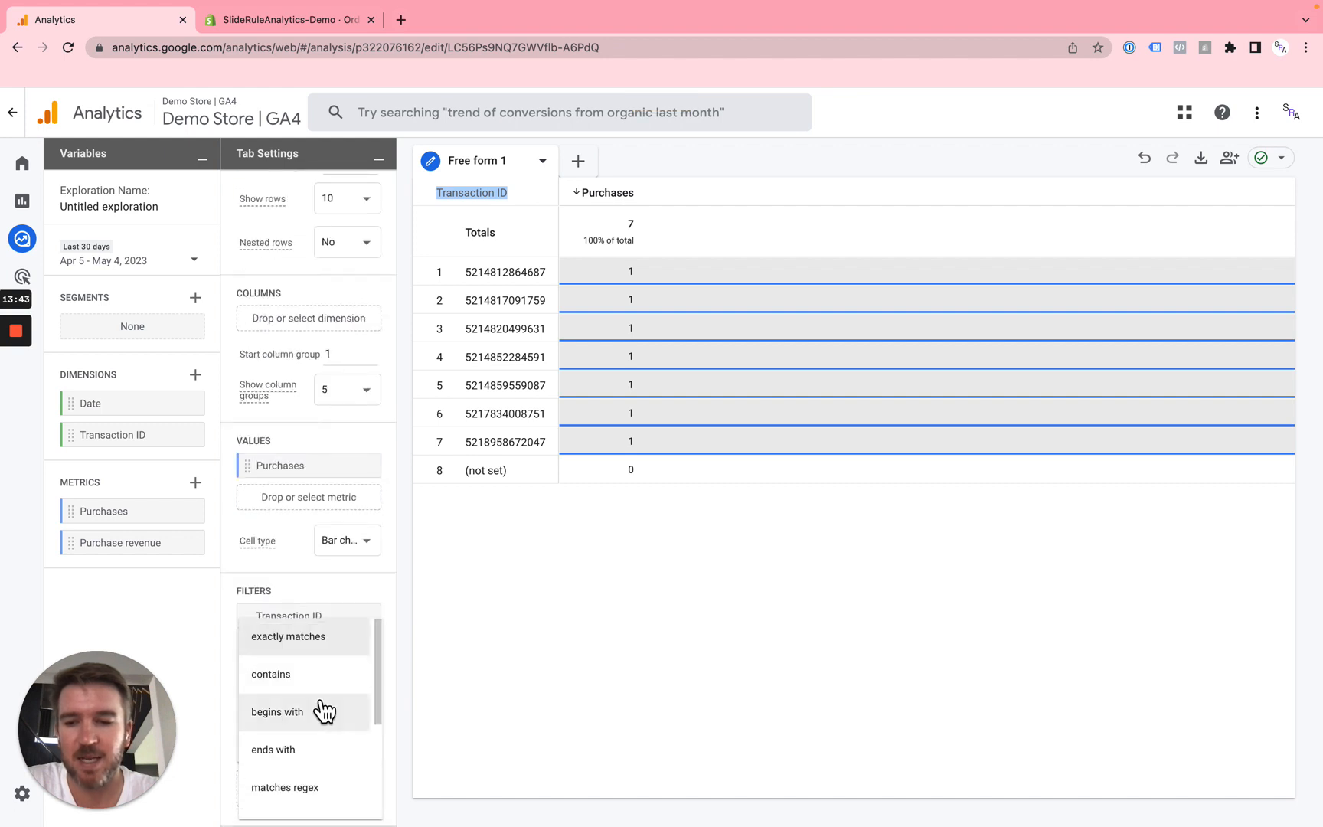
pyautogui.scroll(-3, 324, 709)
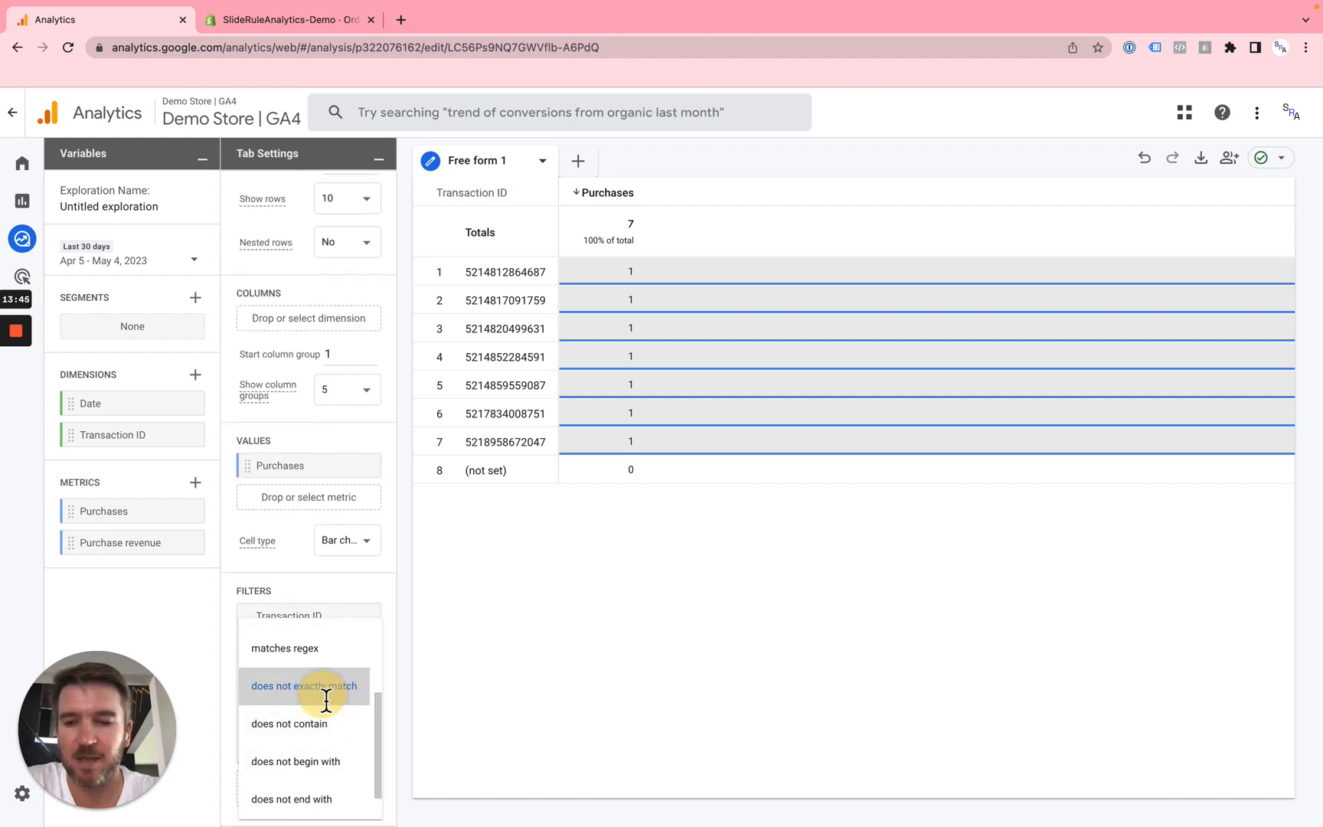
pyautogui.click(324, 686)
pyautogui.click(300, 705)
pyautogui.write('(n')
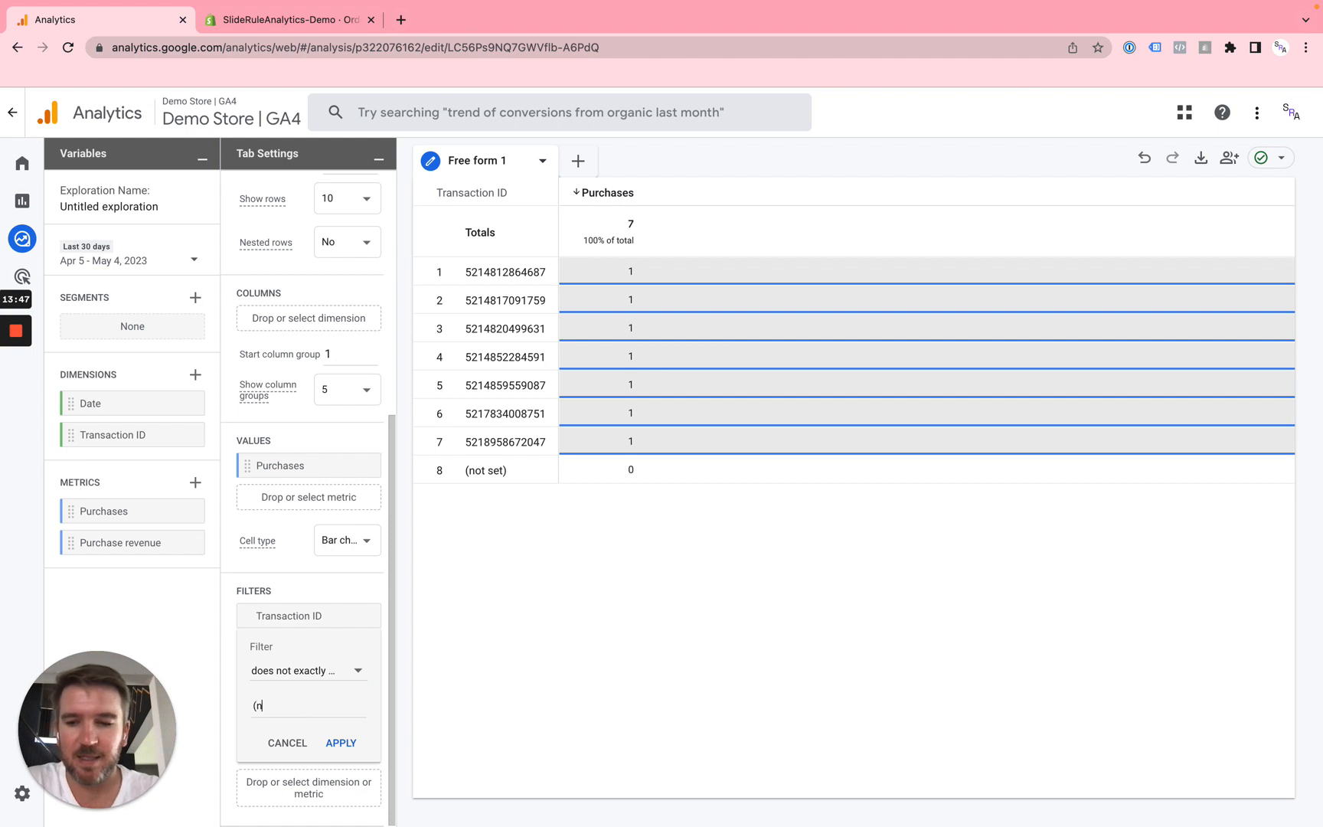
pyautogui.write('ot set)')
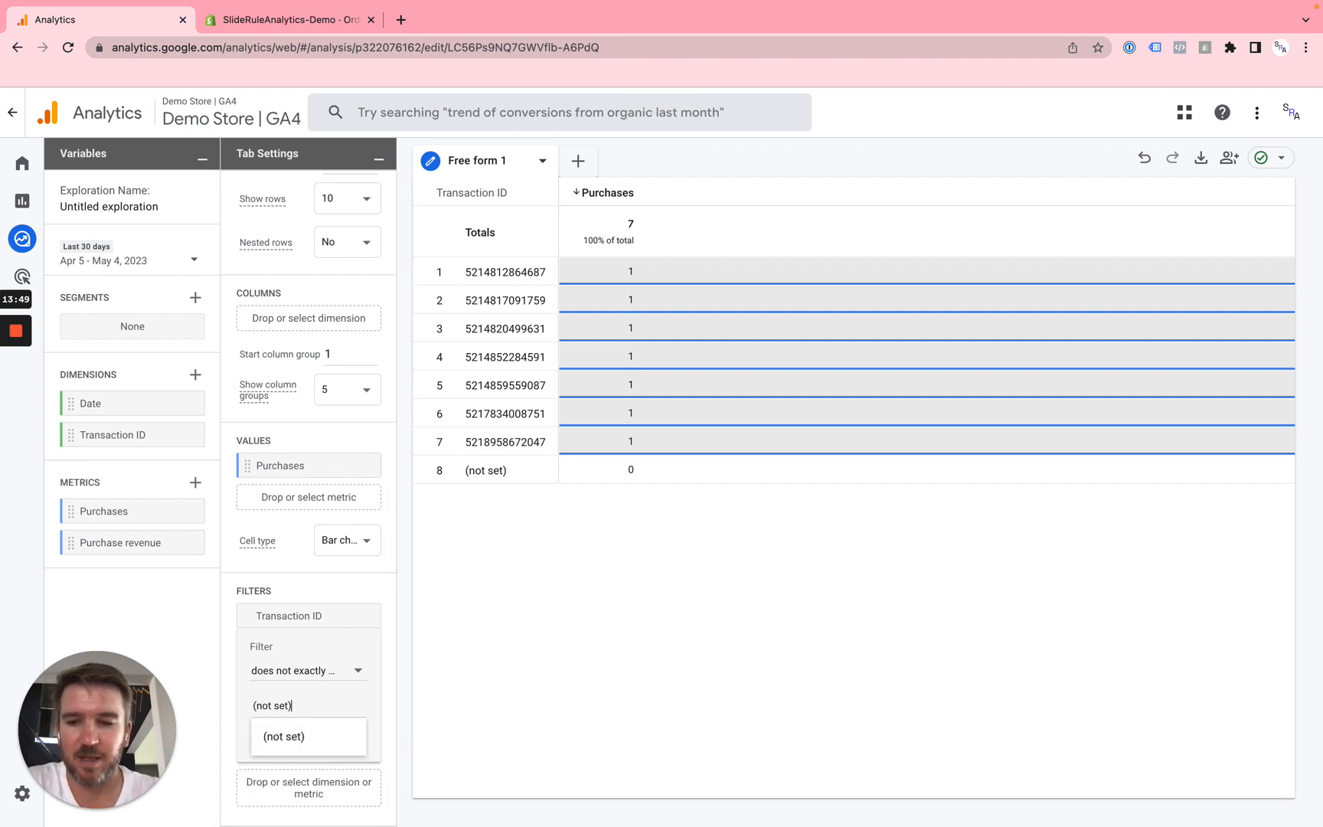
pyautogui.click(317, 739)
pyautogui.click(352, 753)
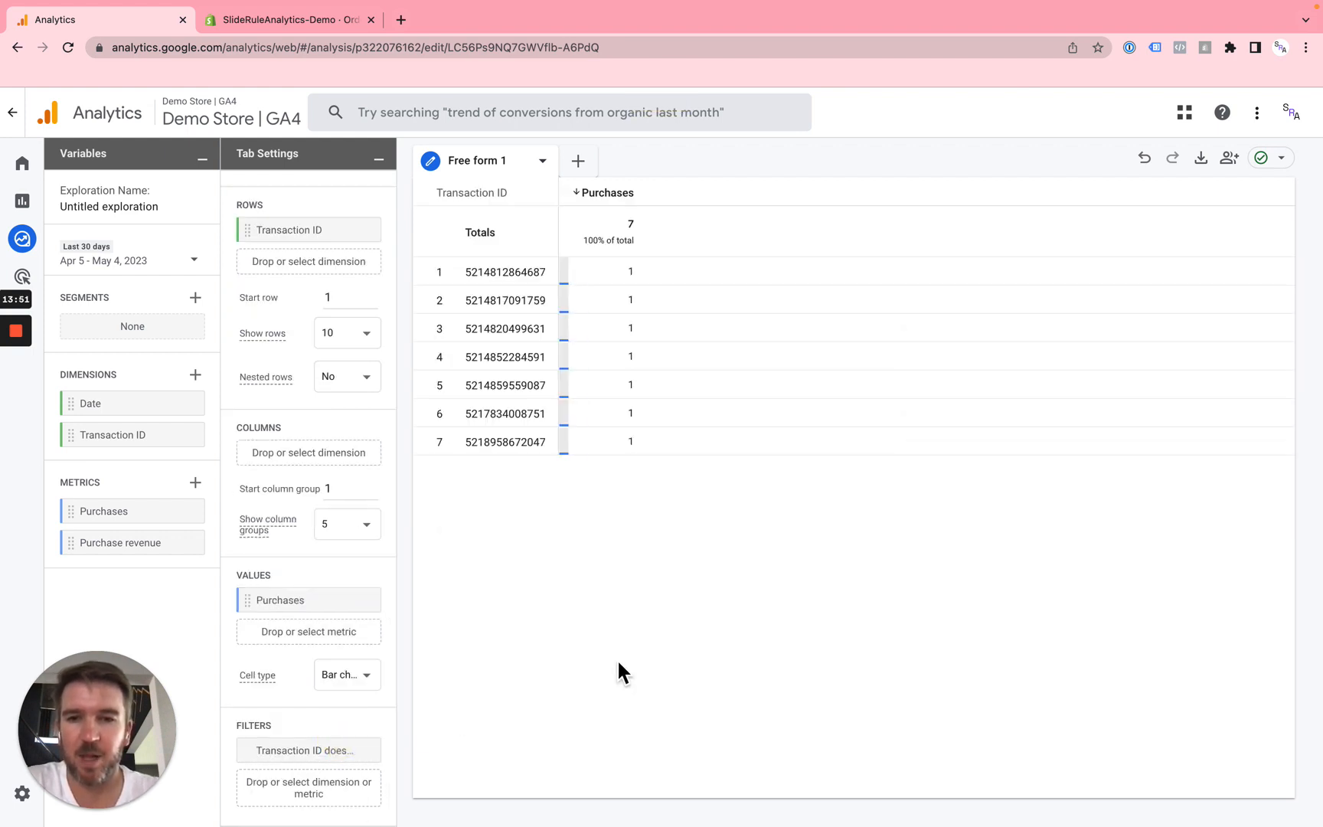
# Share the exploration in read-only mode with all users of the property.
pyautogui.scroll(5, 337, 467)
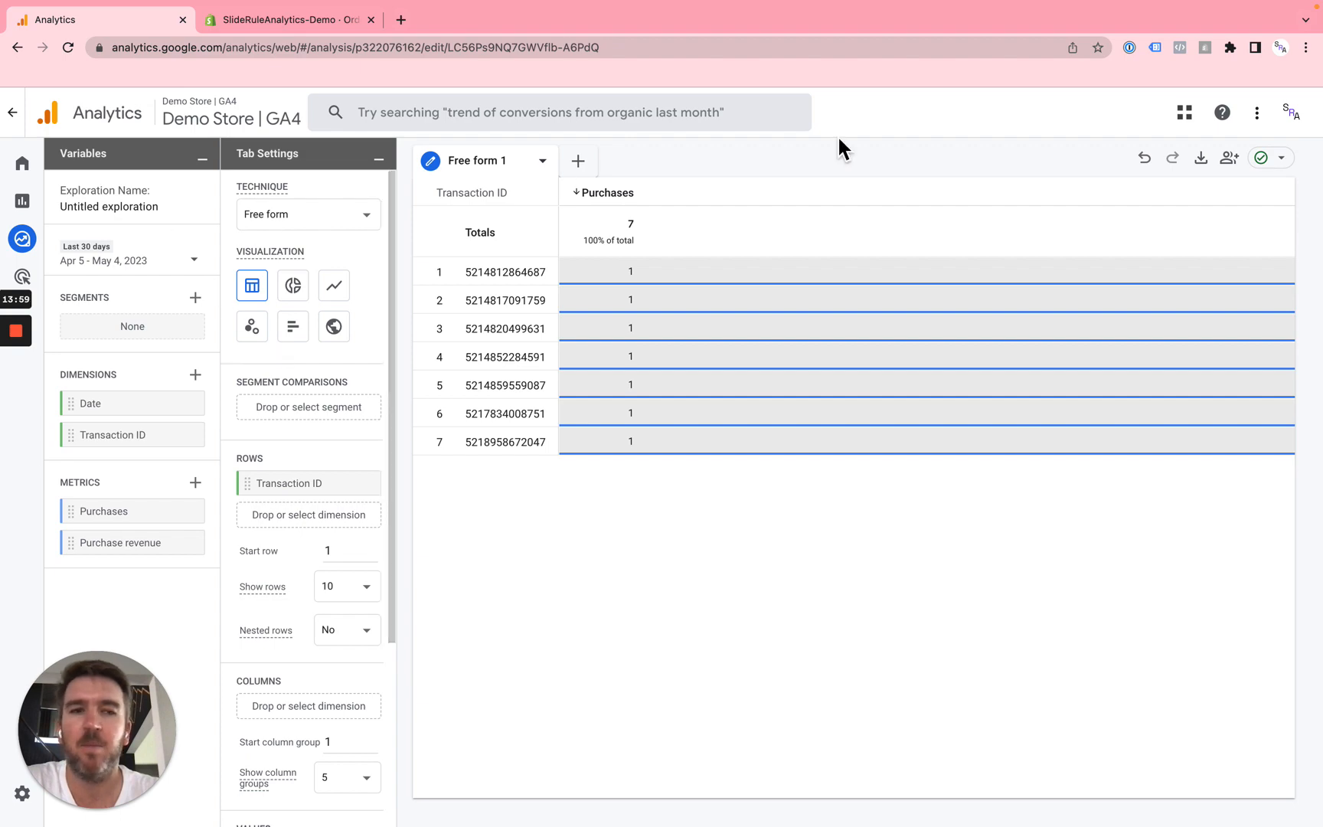
pyautogui.click(1230, 159)
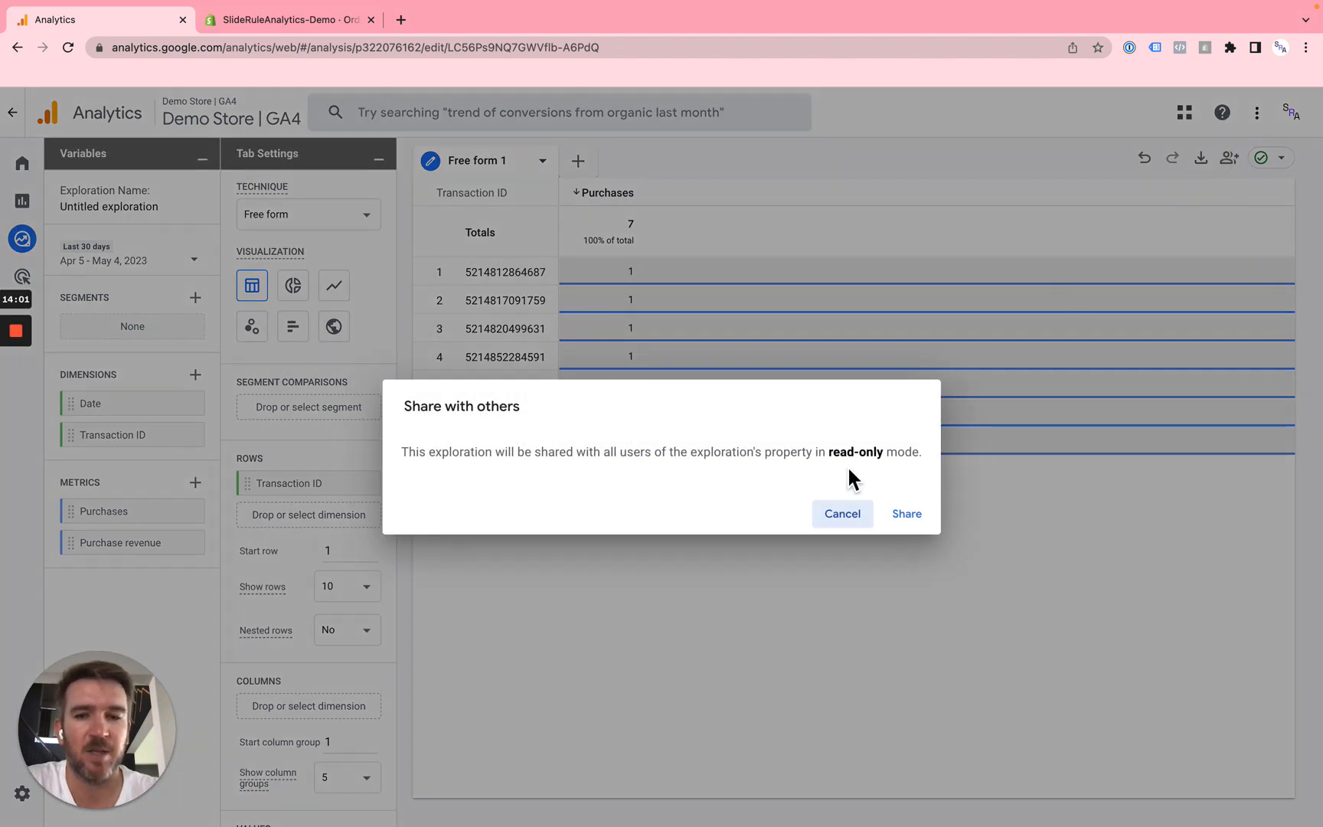
pyautogui.click(904, 530)
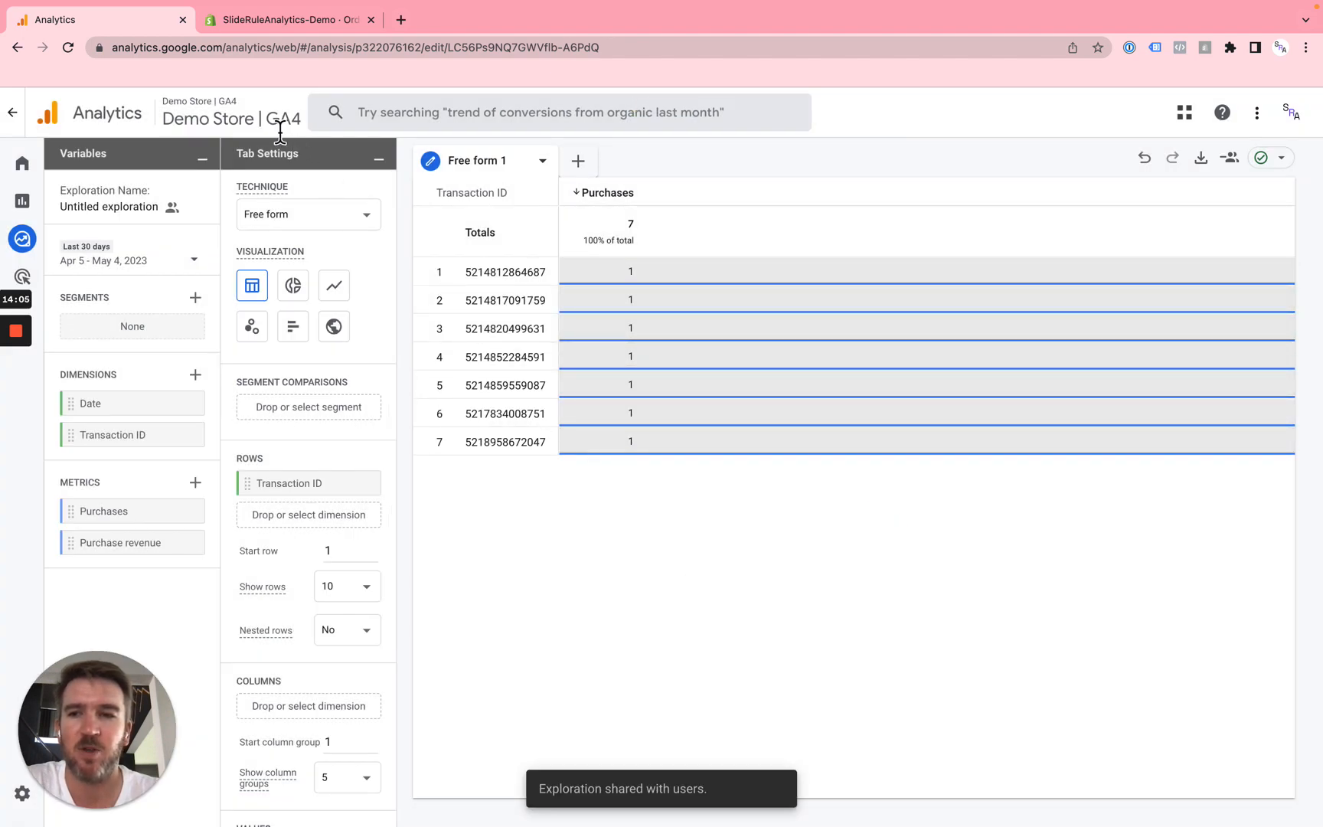
# Rename the untitled exploration to "Transaction Ids".
pyautogui.click(116, 207)
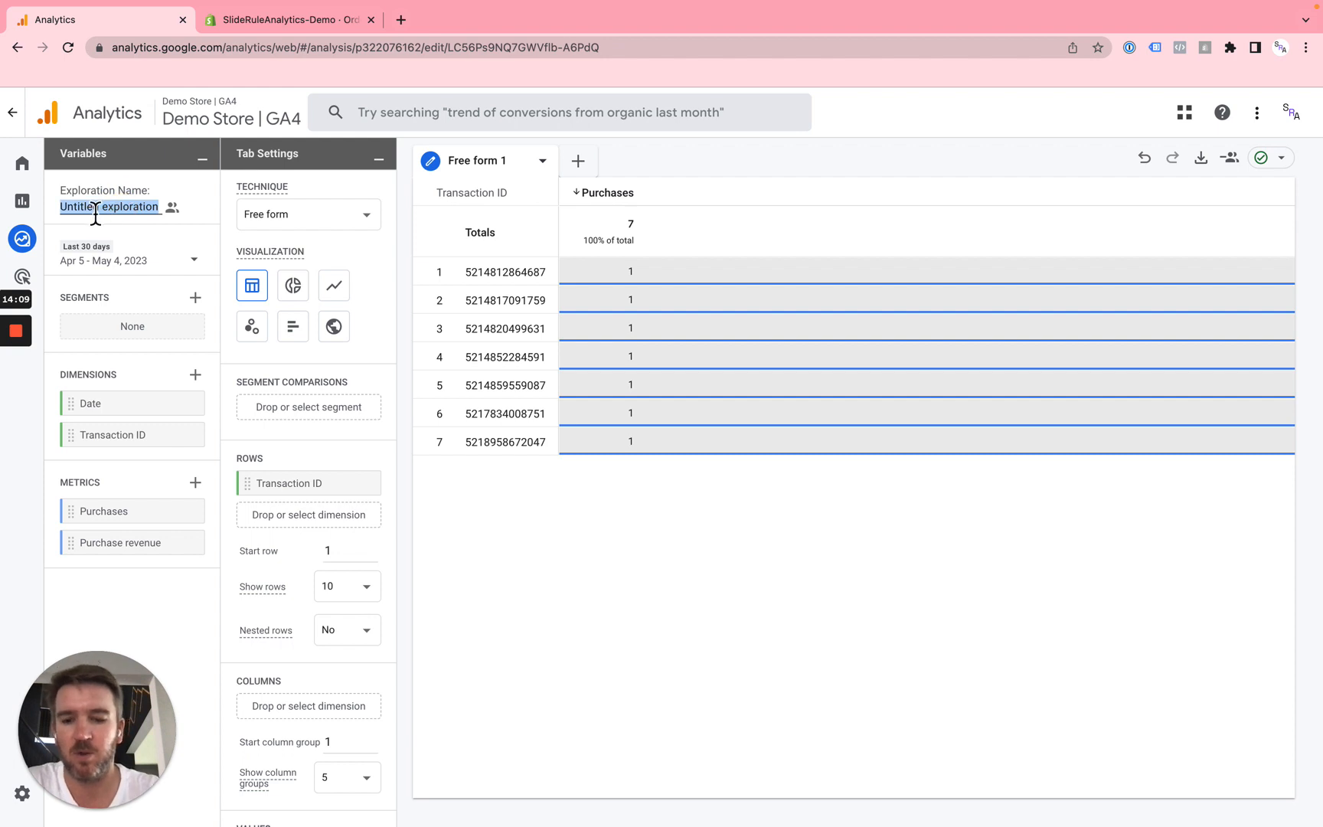
pyautogui.write('Tr')
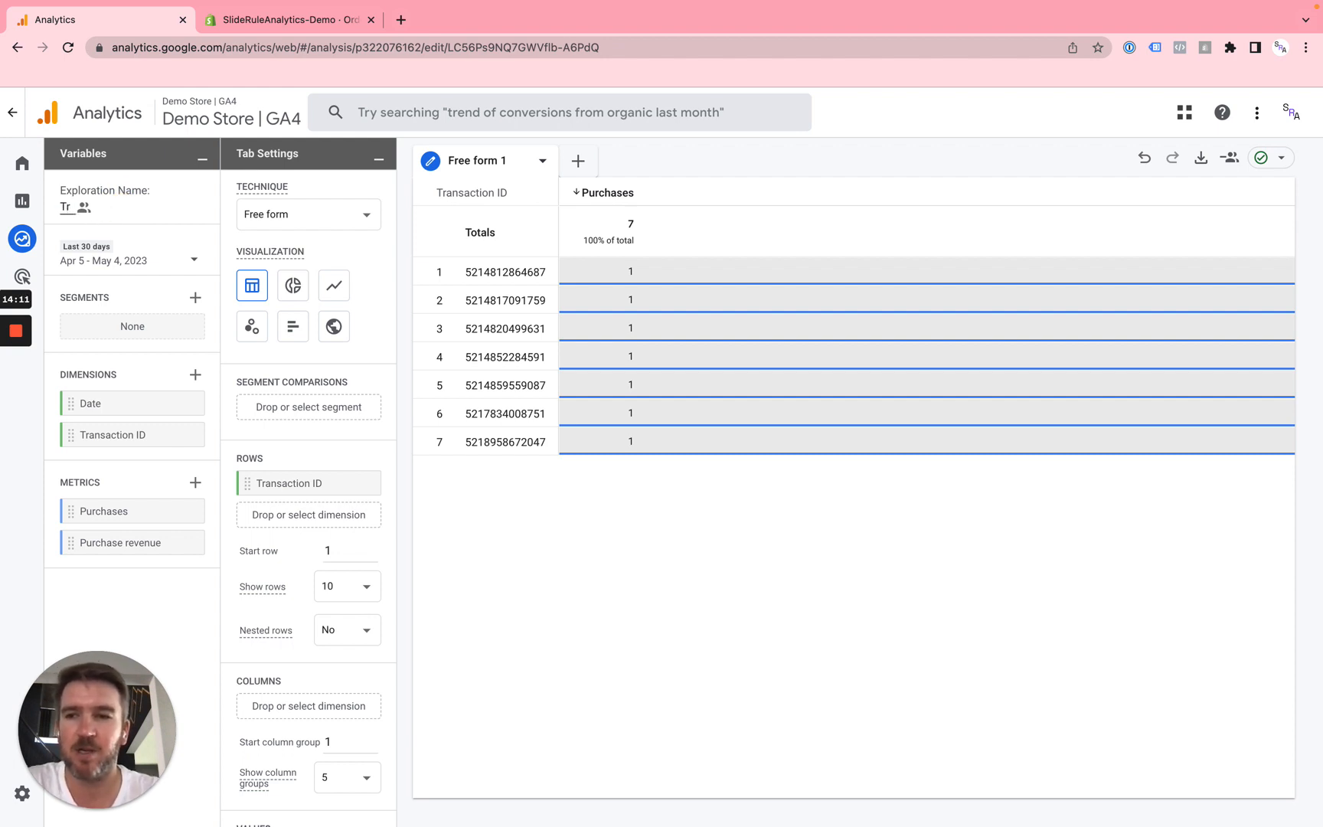
pyautogui.write('ansat')
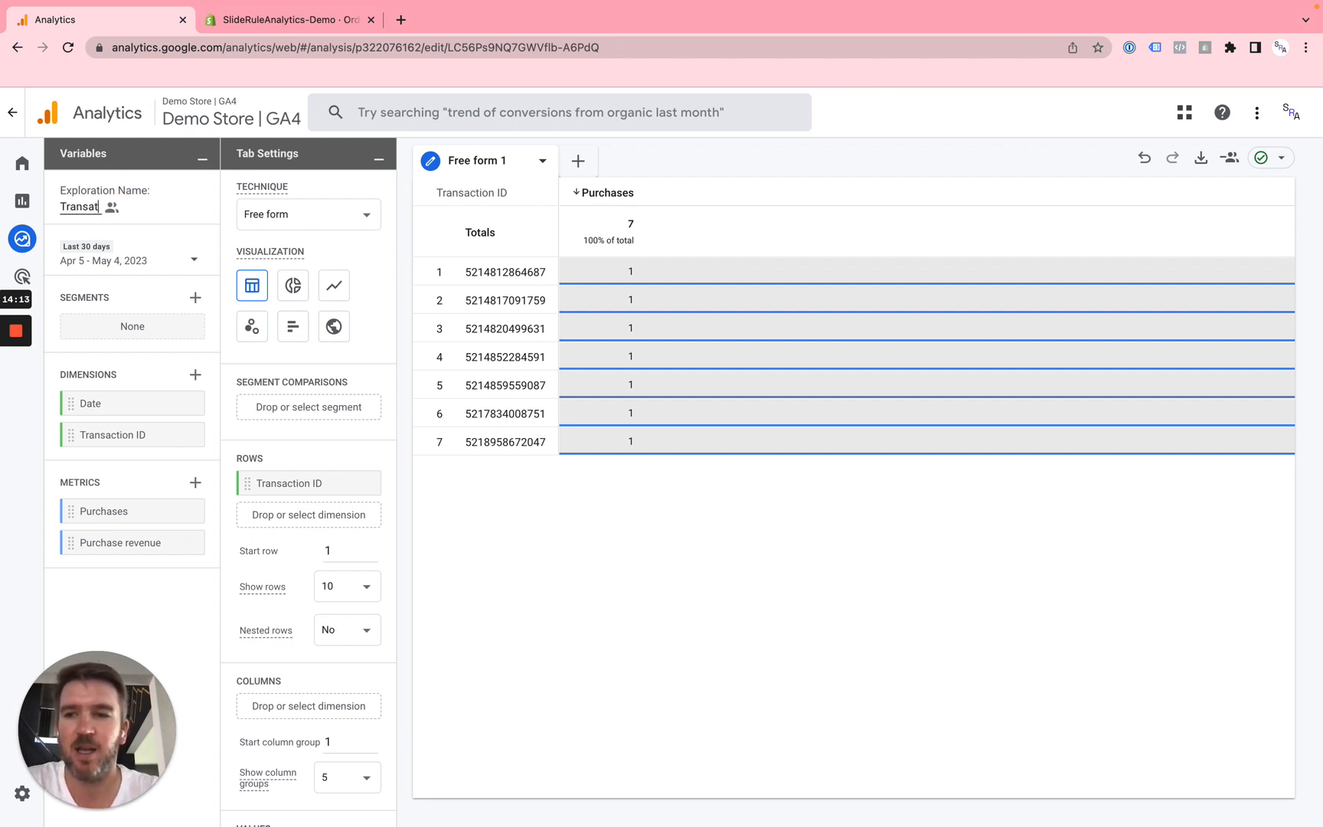
pyautogui.press('BackSpace')
pyautogui.write('ction Ids')
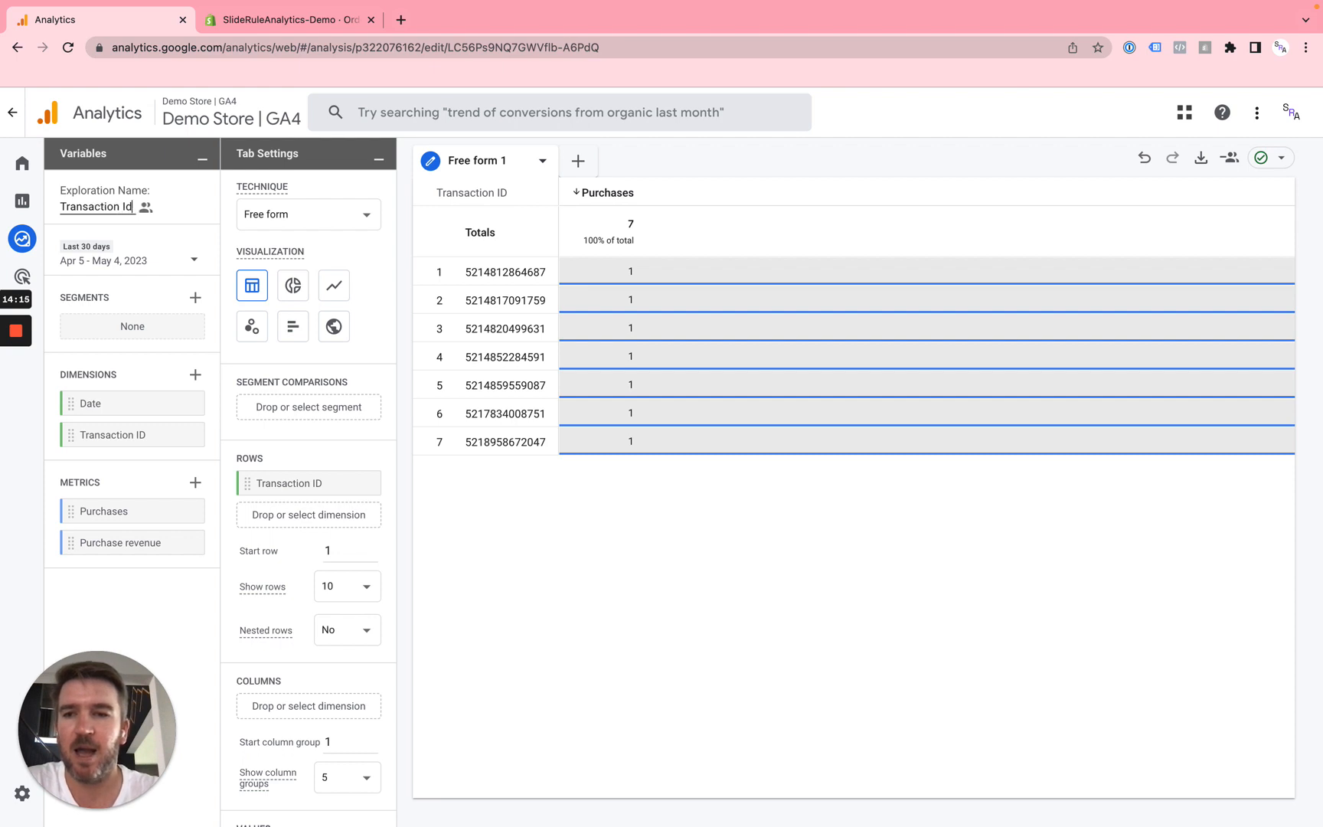
pyautogui.click(554, 605)
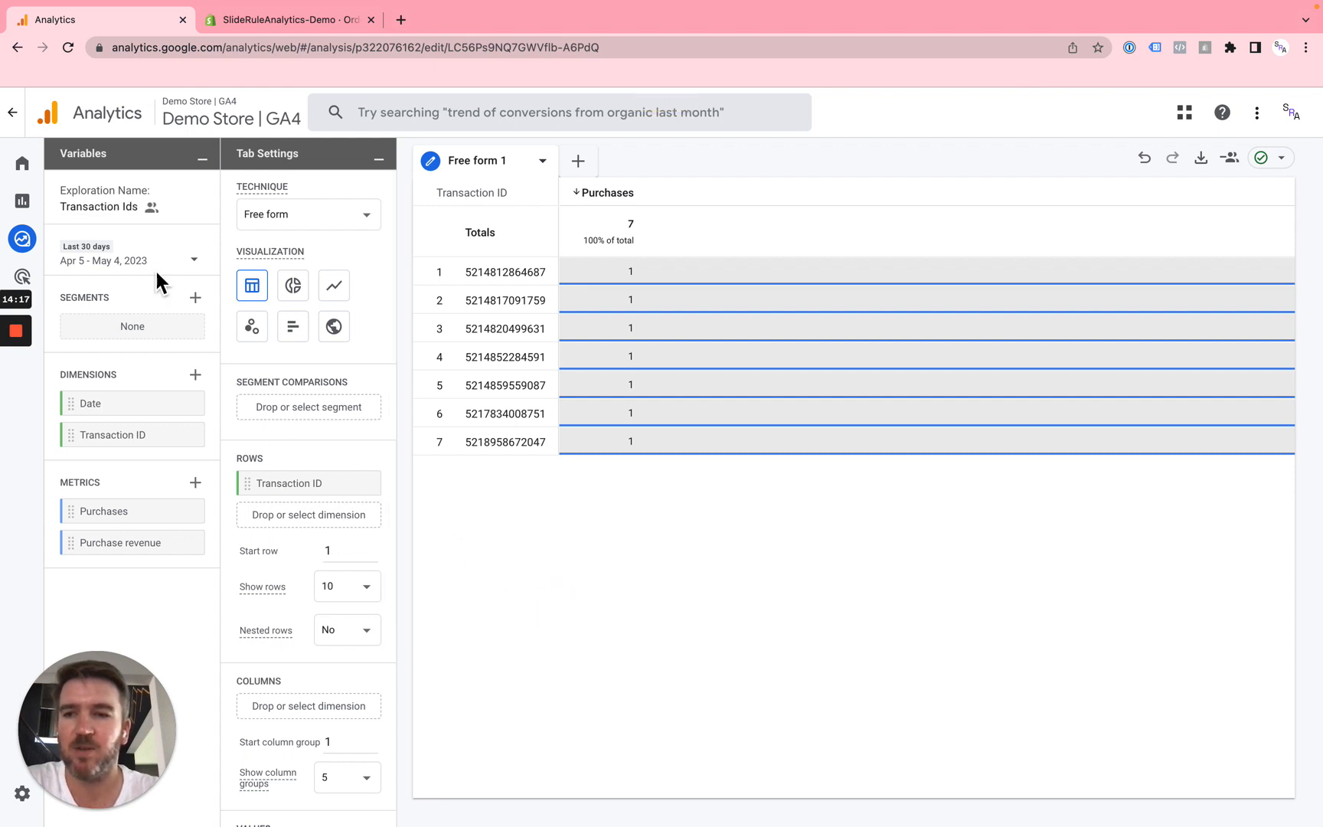
pyautogui.tripleClick(134, 206)
pyautogui.click(561, 491)
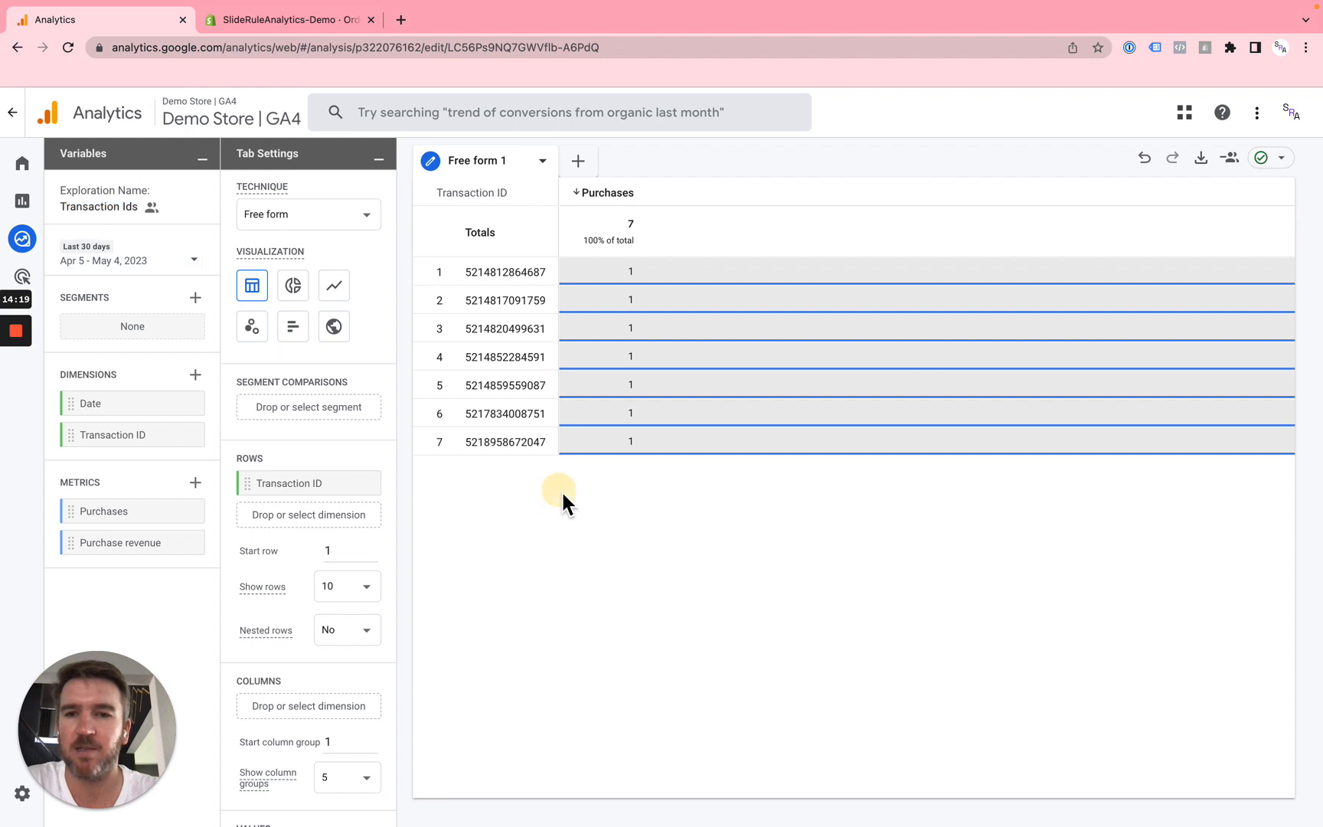